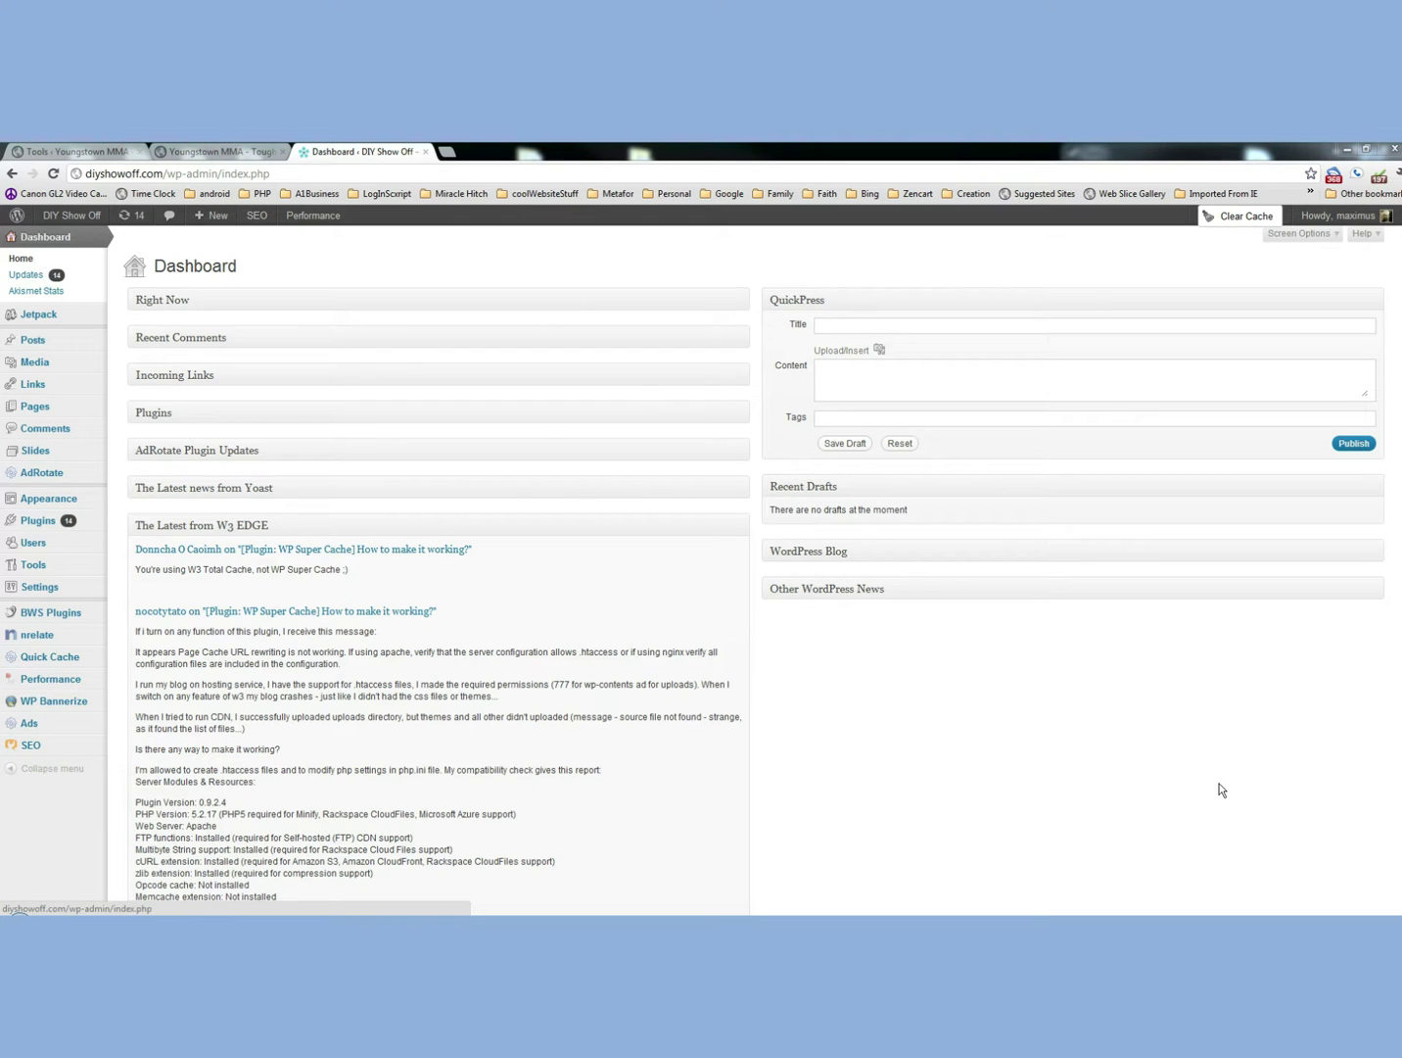
Bring up the WP Bannerize submenu in the admin sidebar.
mouse_move(44, 709)
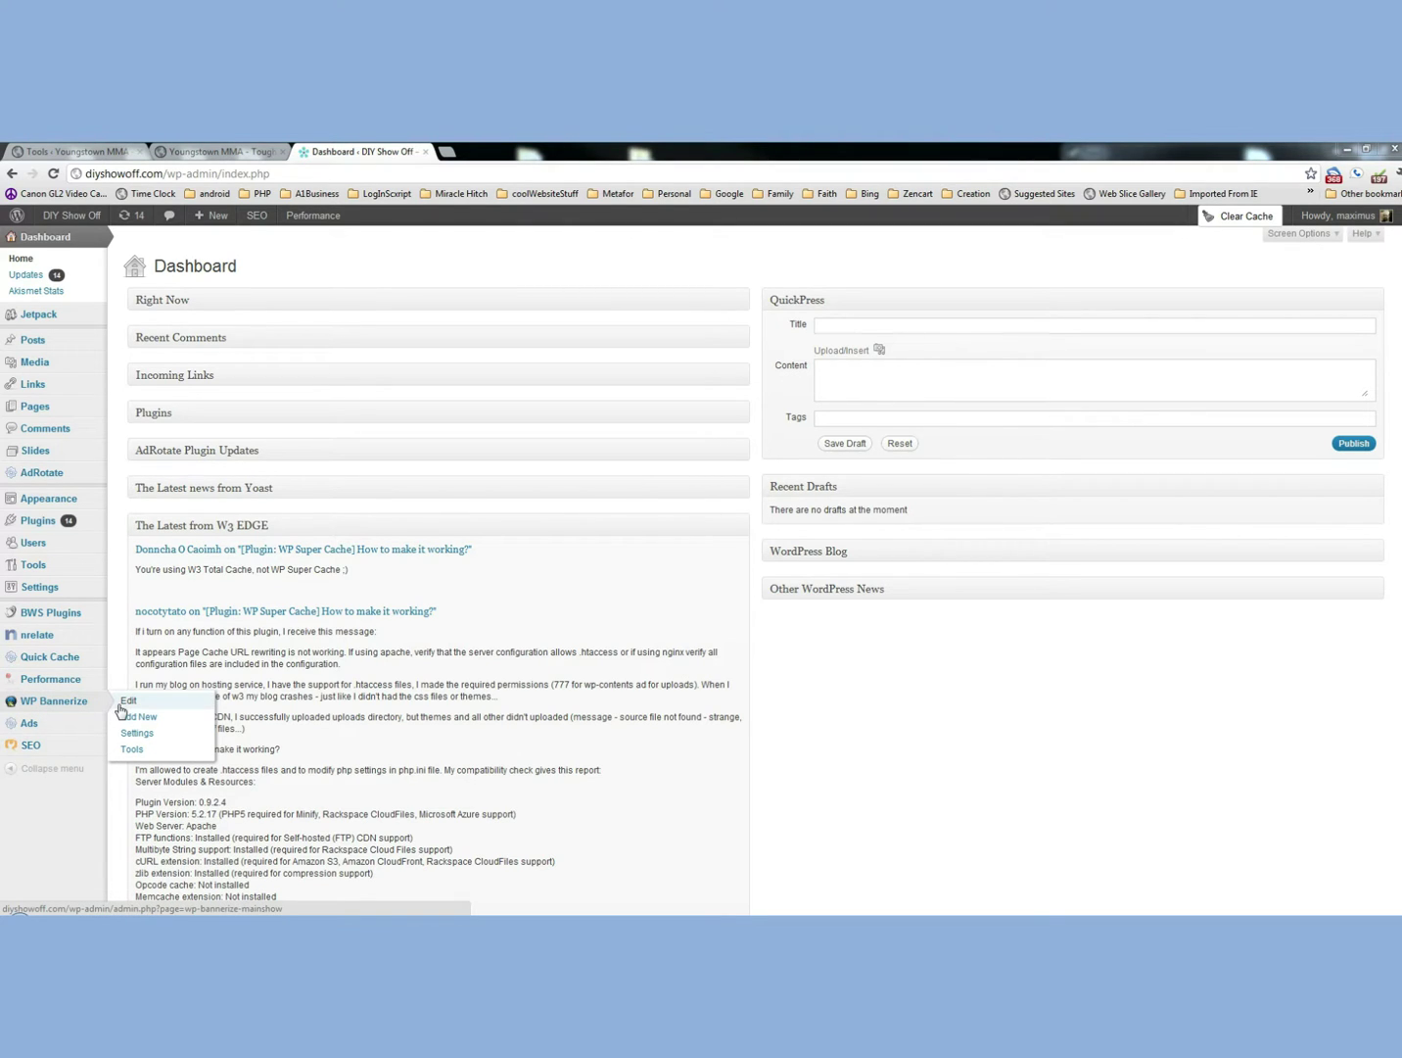
Start a new Free HTML banner with the AdSense script pasted as plain text.
click(146, 718)
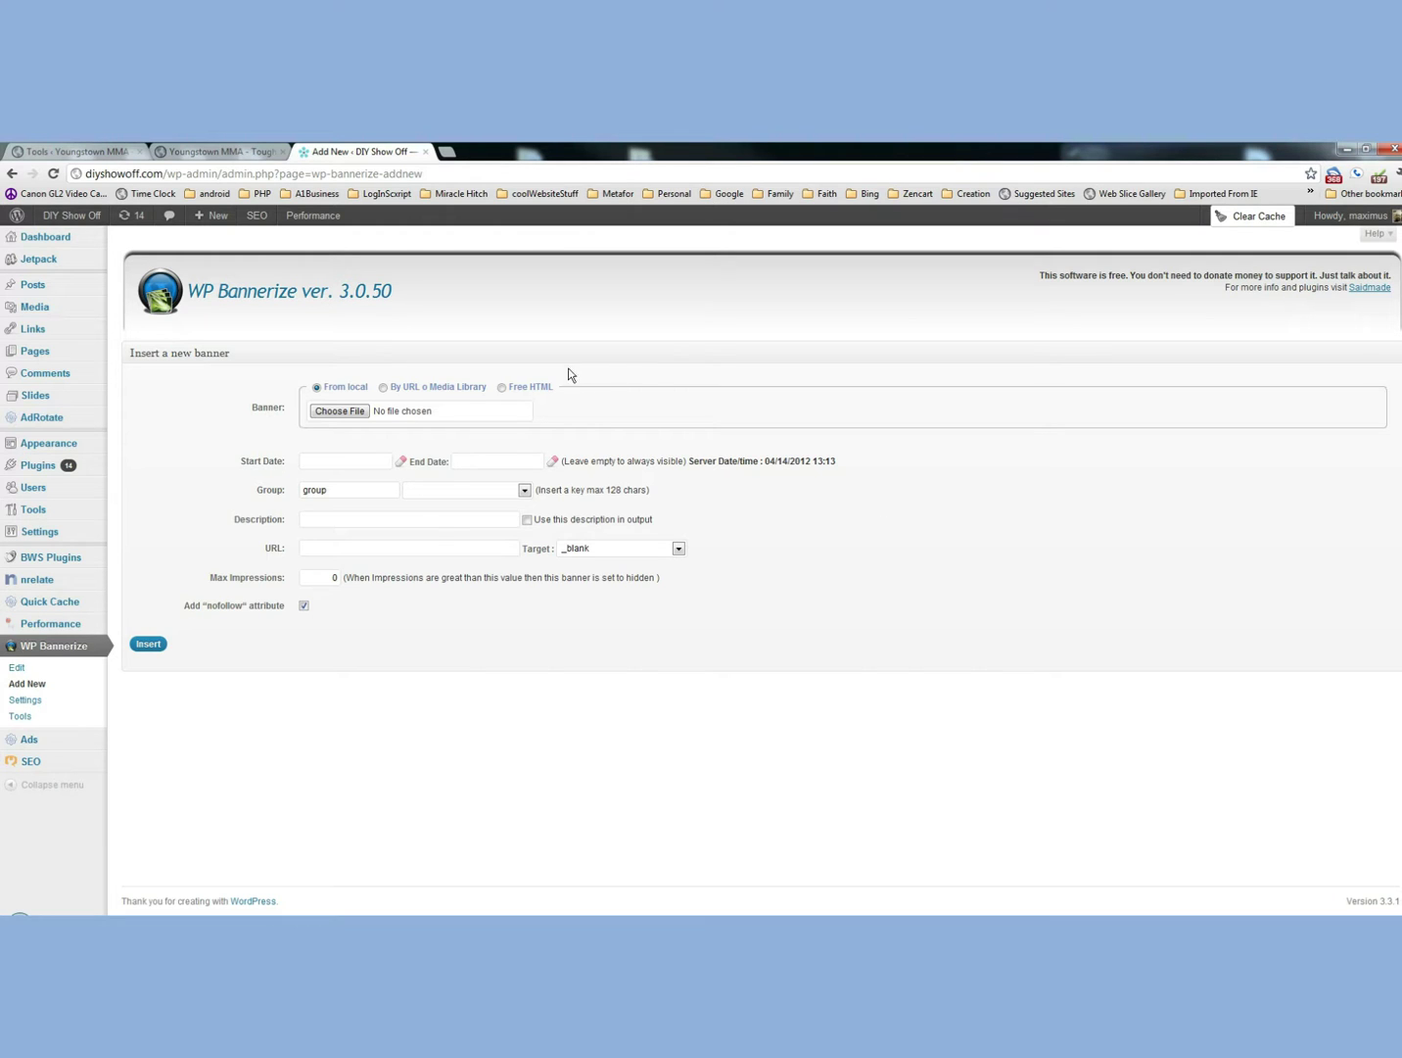
click(502, 388)
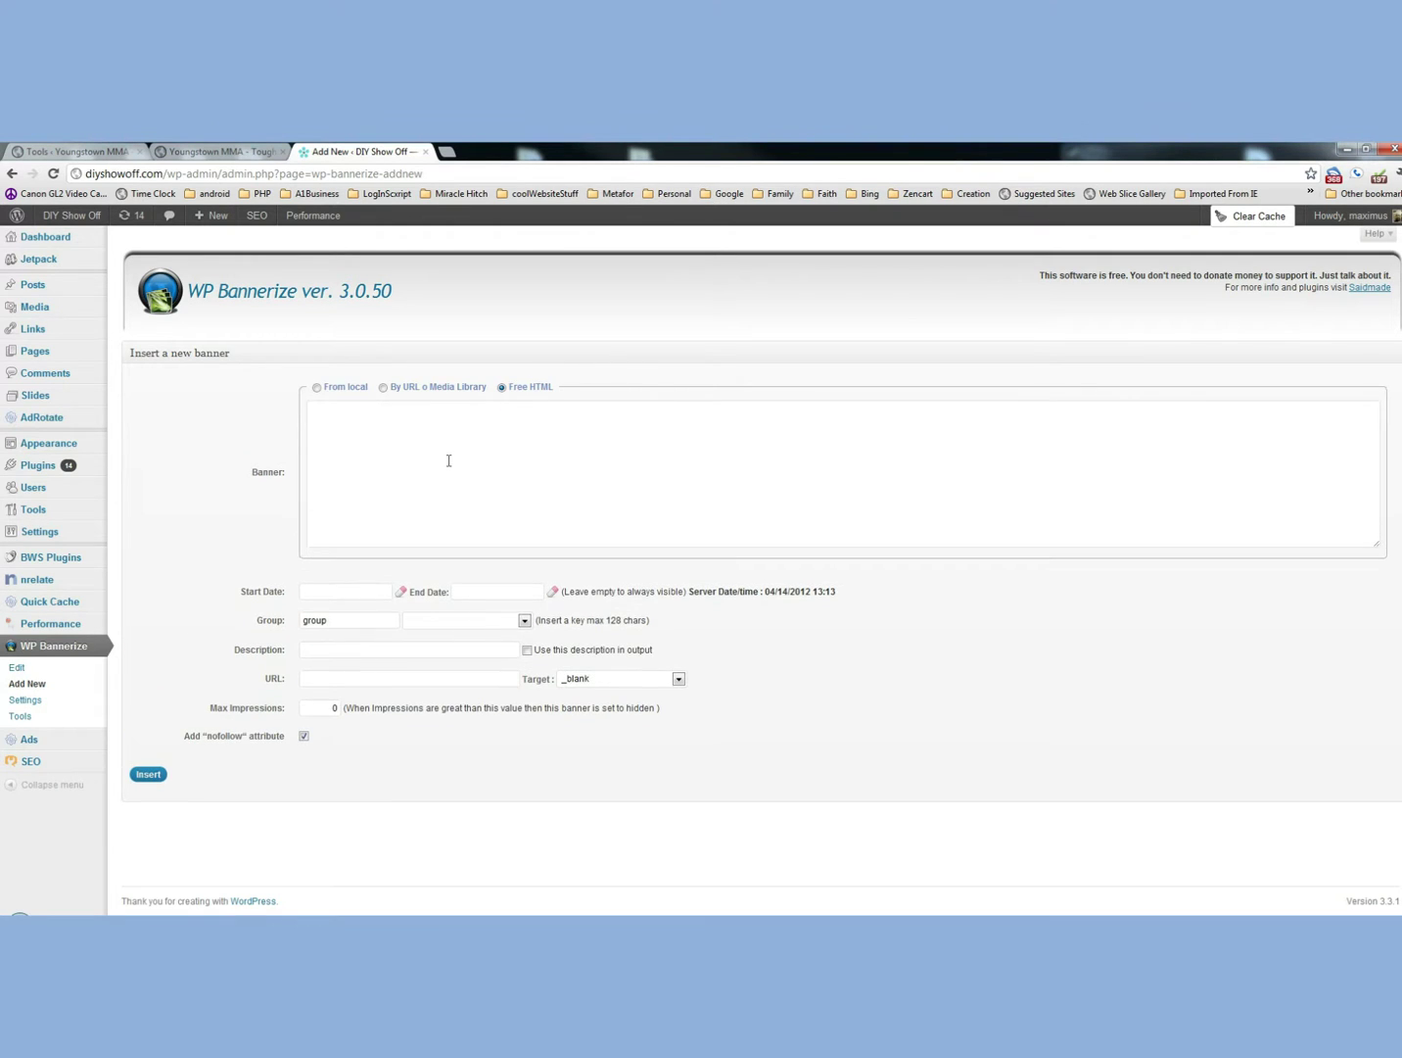
right_click(450, 460)
click(516, 558)
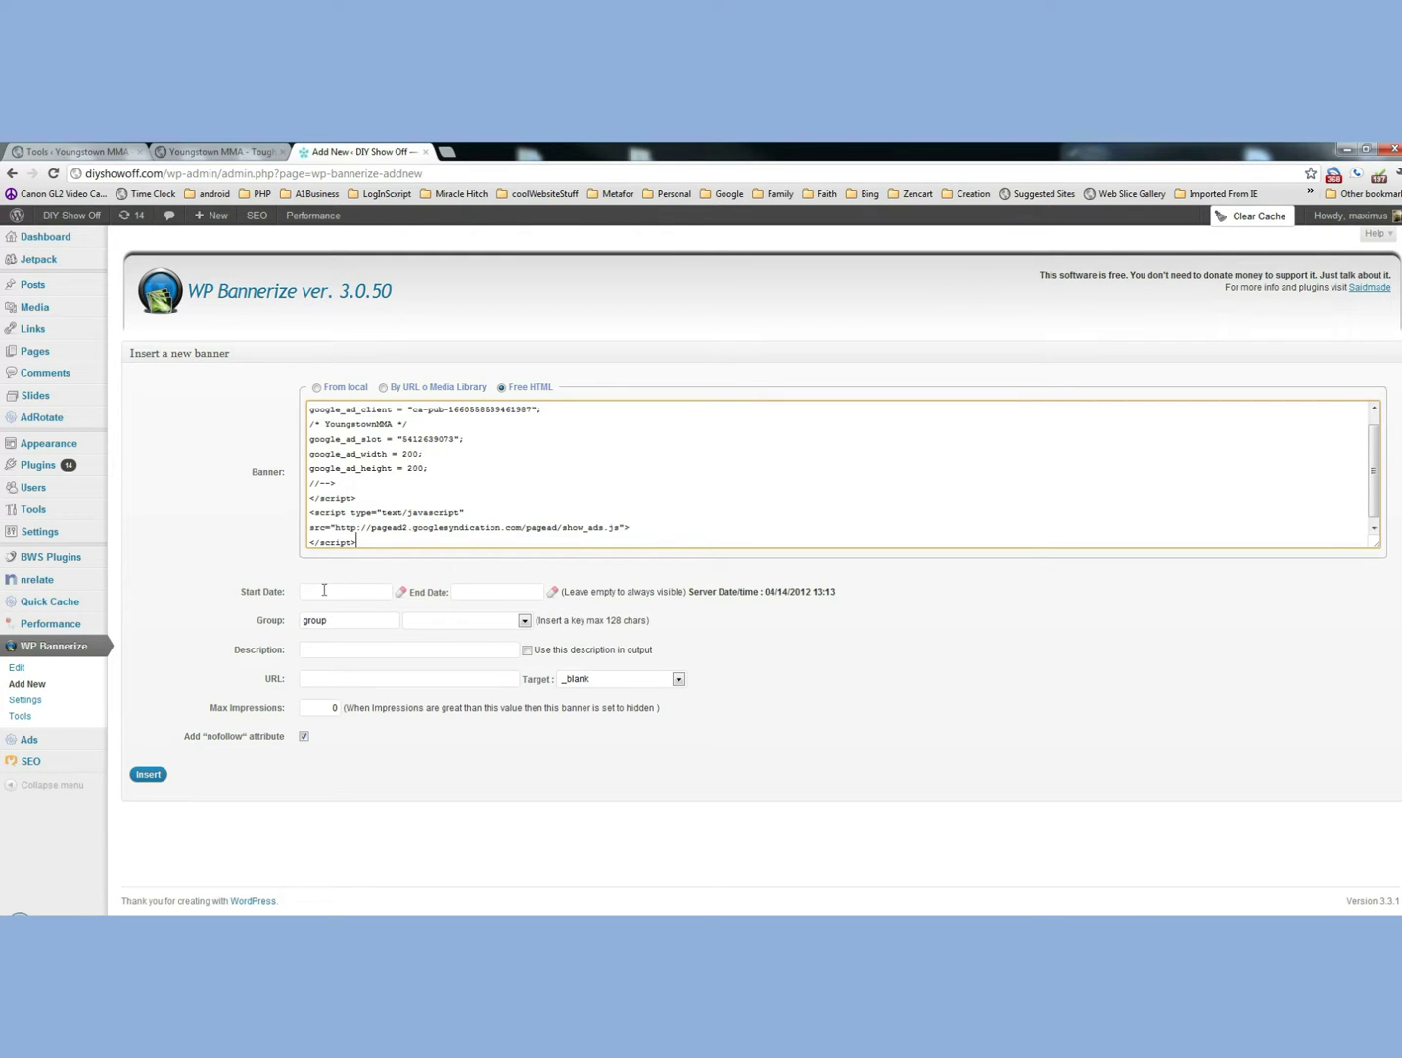
Schedule the banner from 04/14/2012 to 04/17/2012 and select the default group name.
click(377, 590)
click(455, 676)
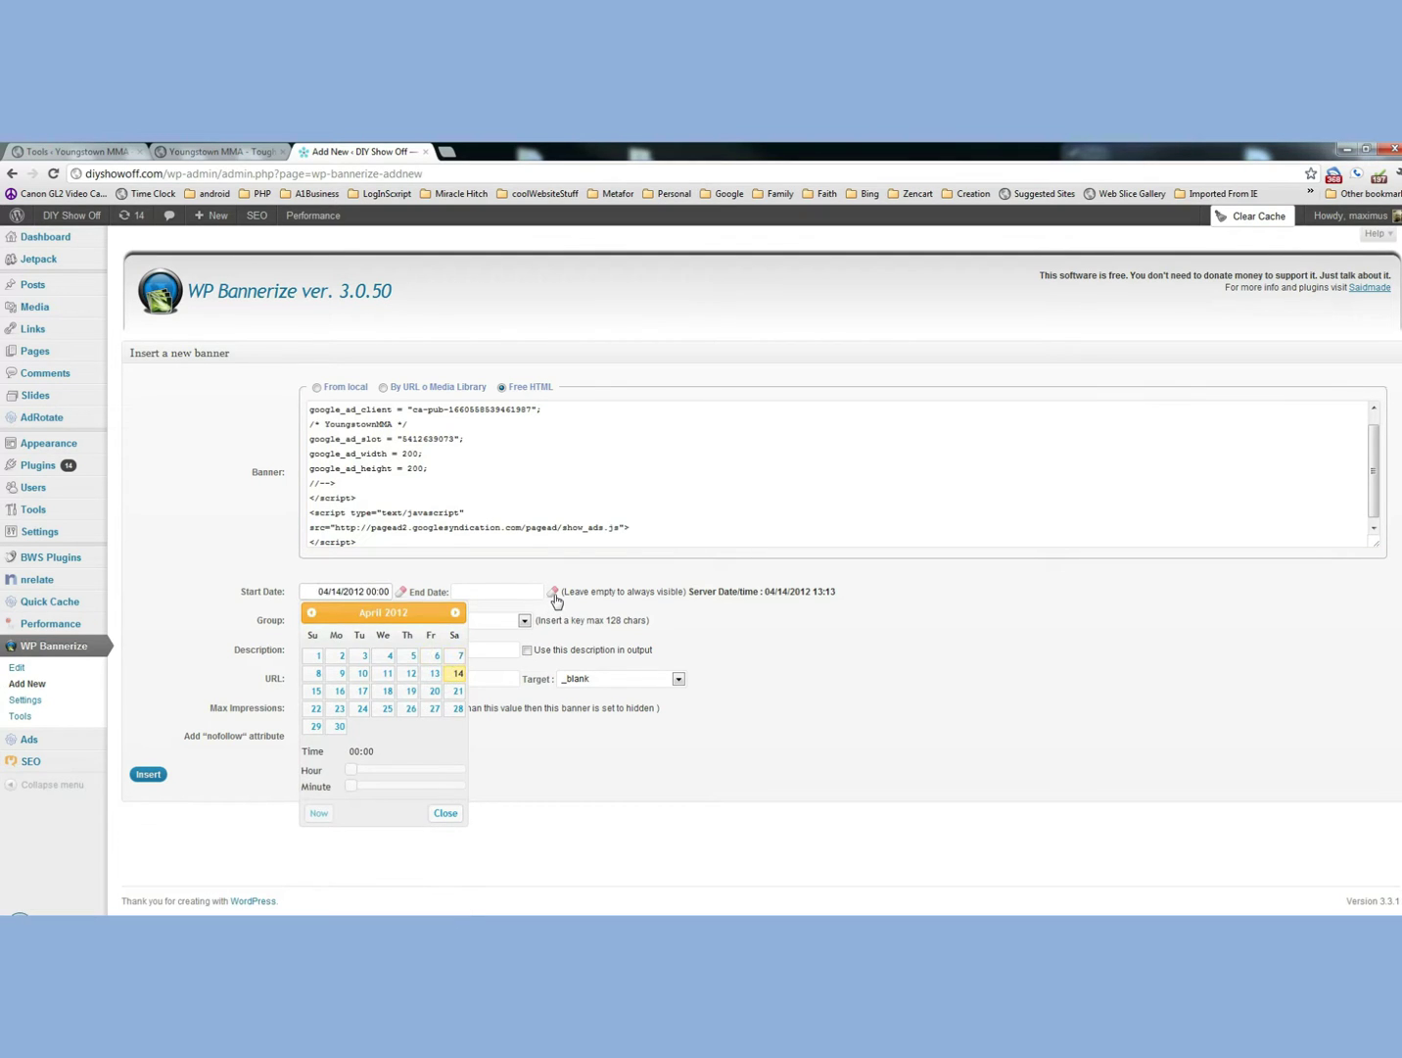
click(542, 592)
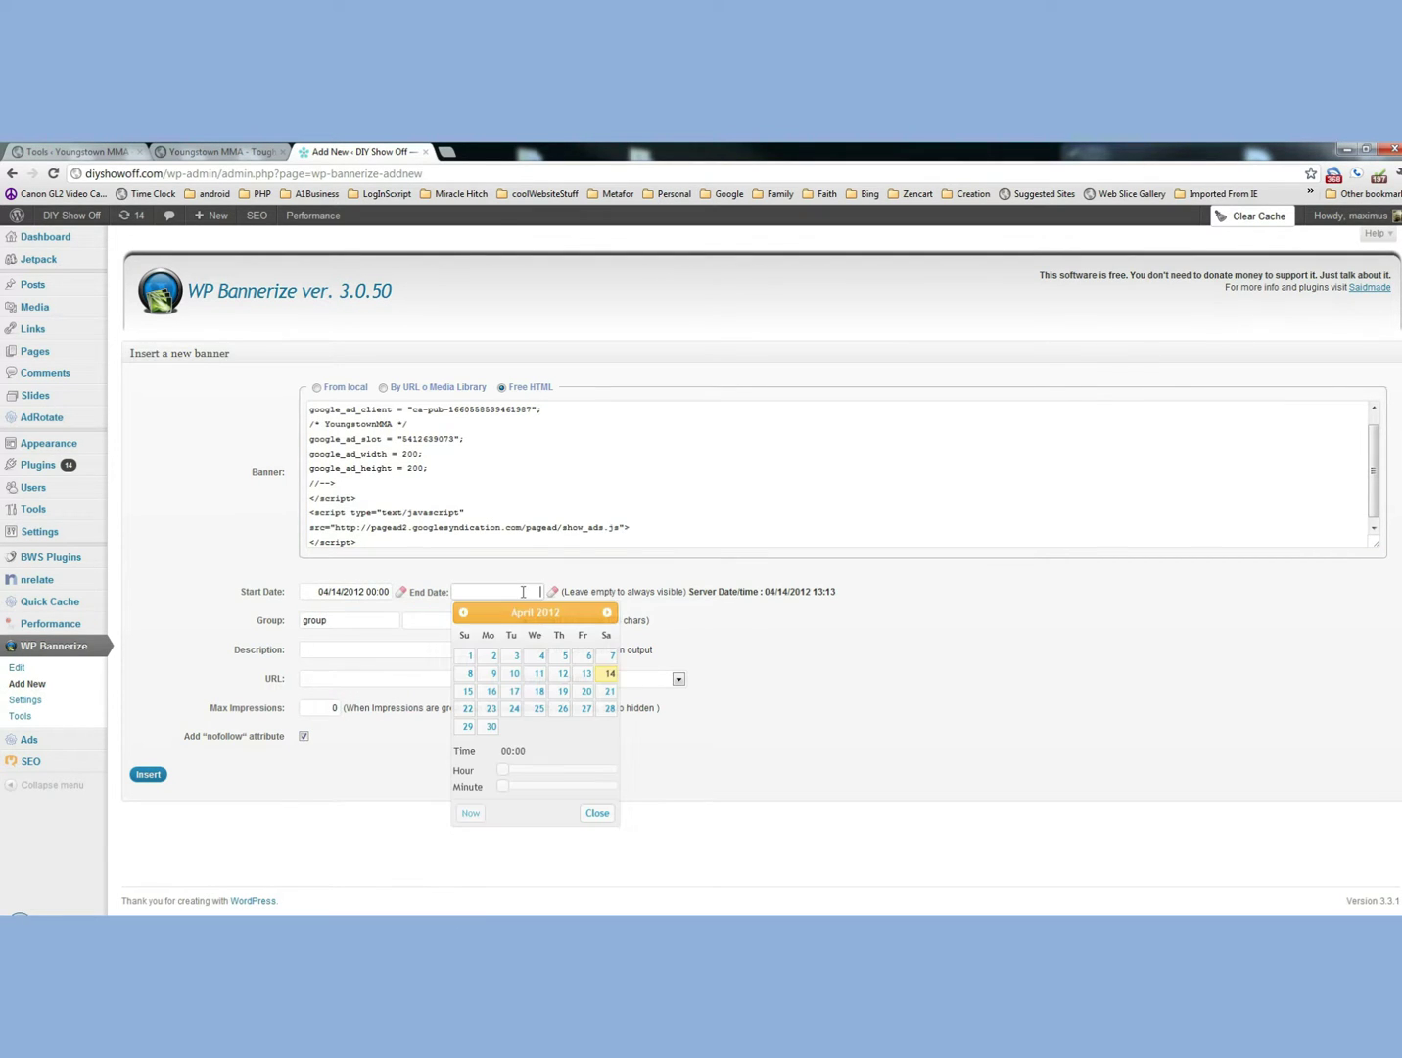
click(513, 692)
drag(651, 591, 713, 591)
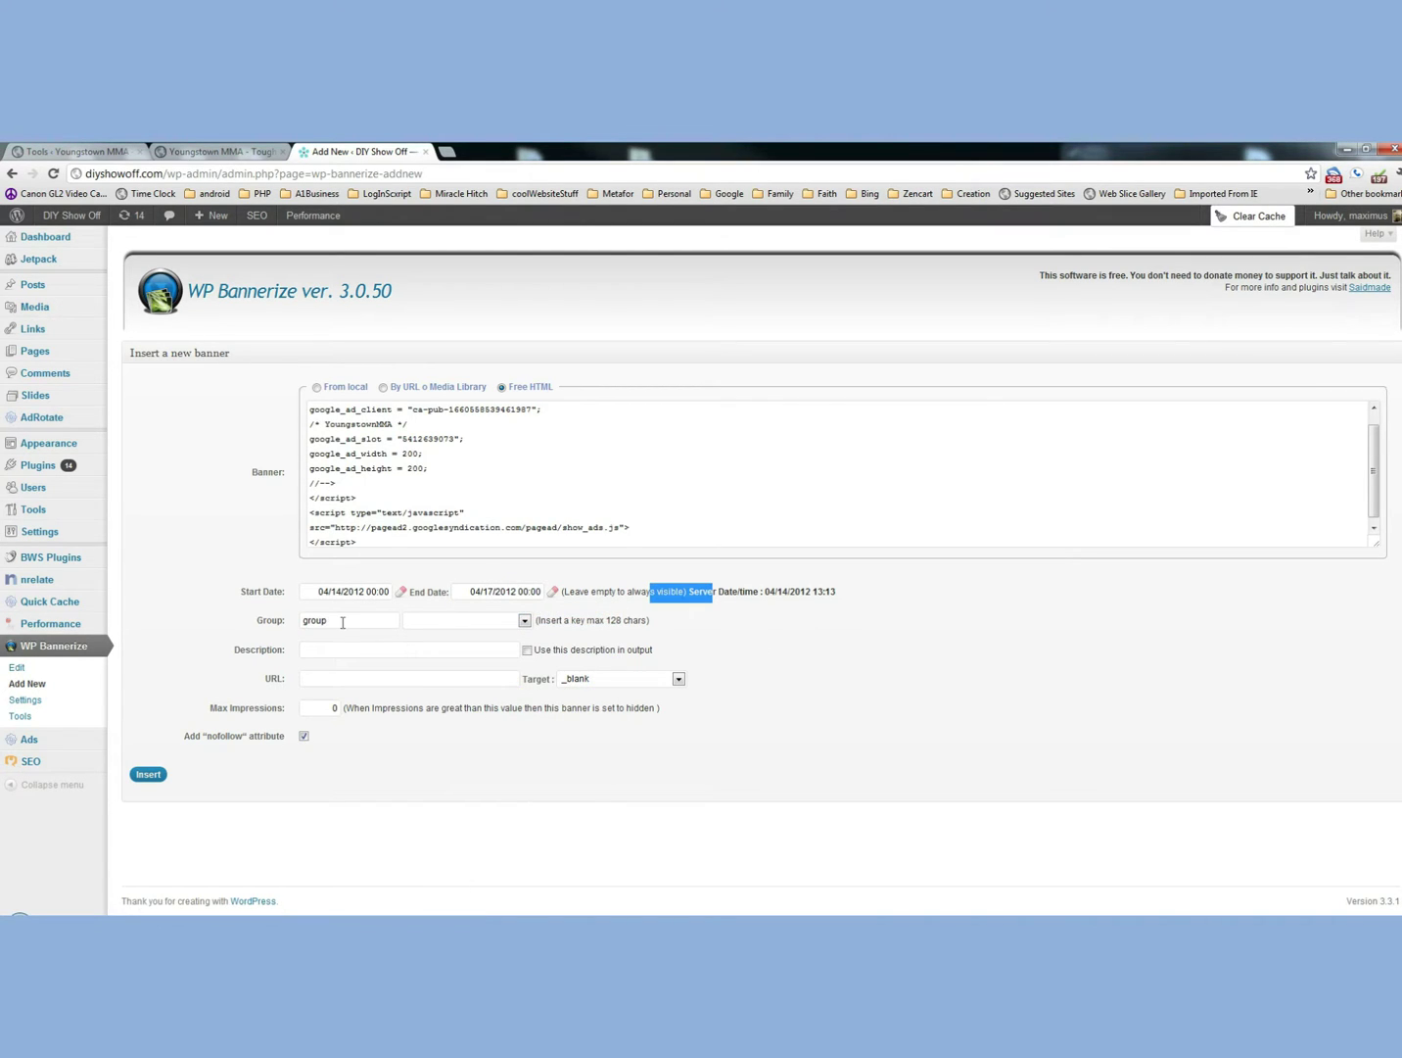
drag(342, 622, 167, 604)
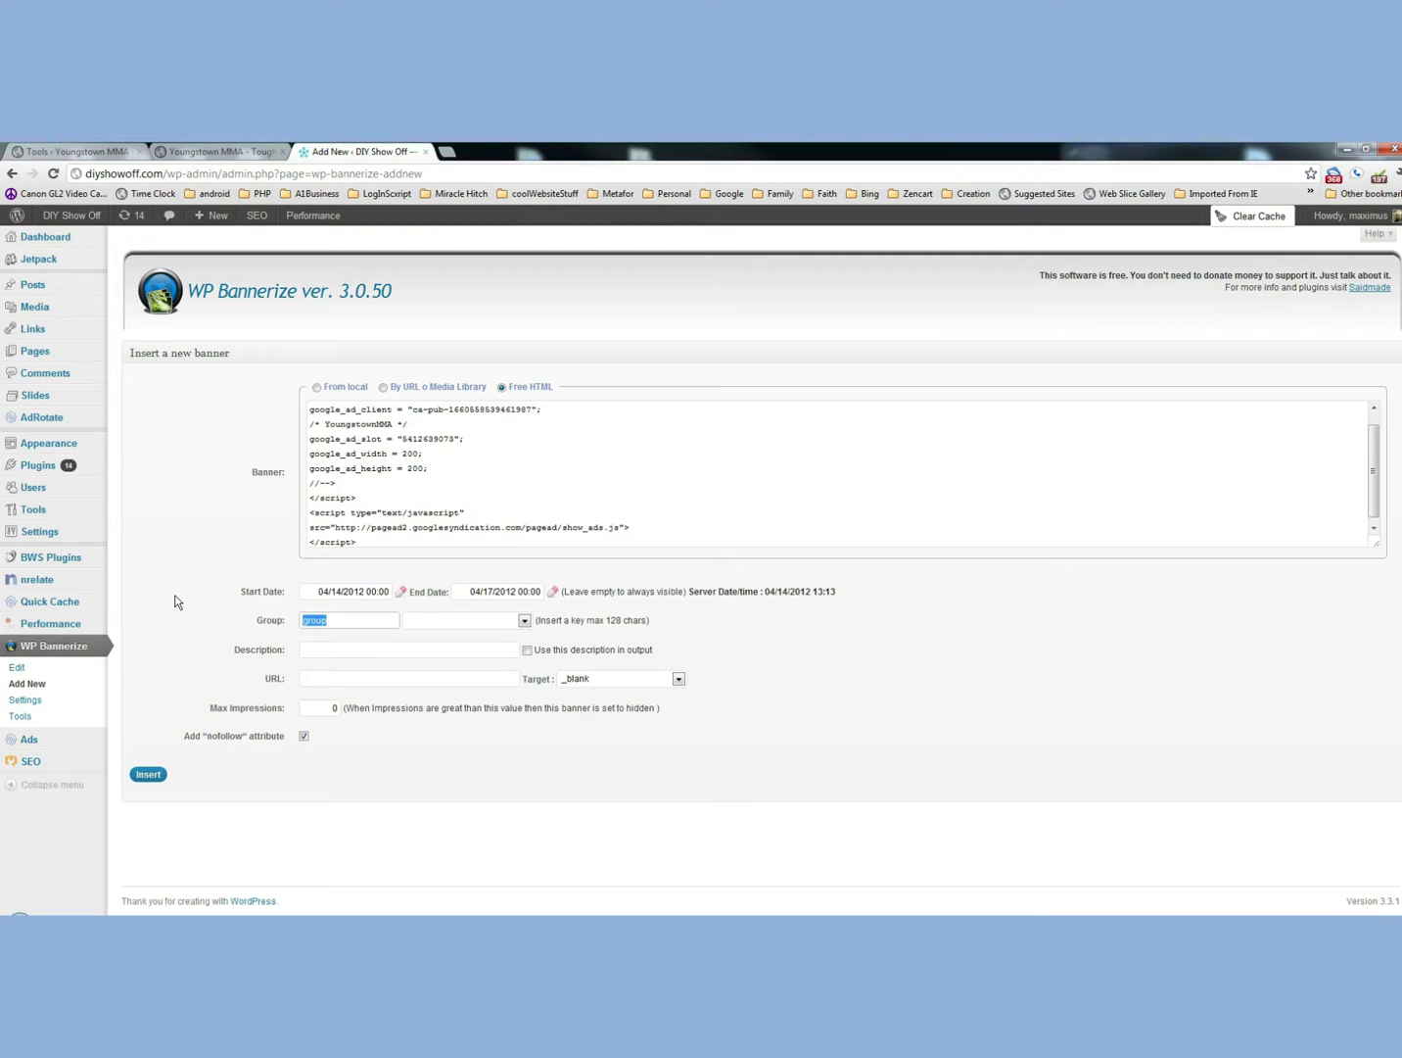
Put the banner in group 'header' with the description 'this is a test'.
text(header)
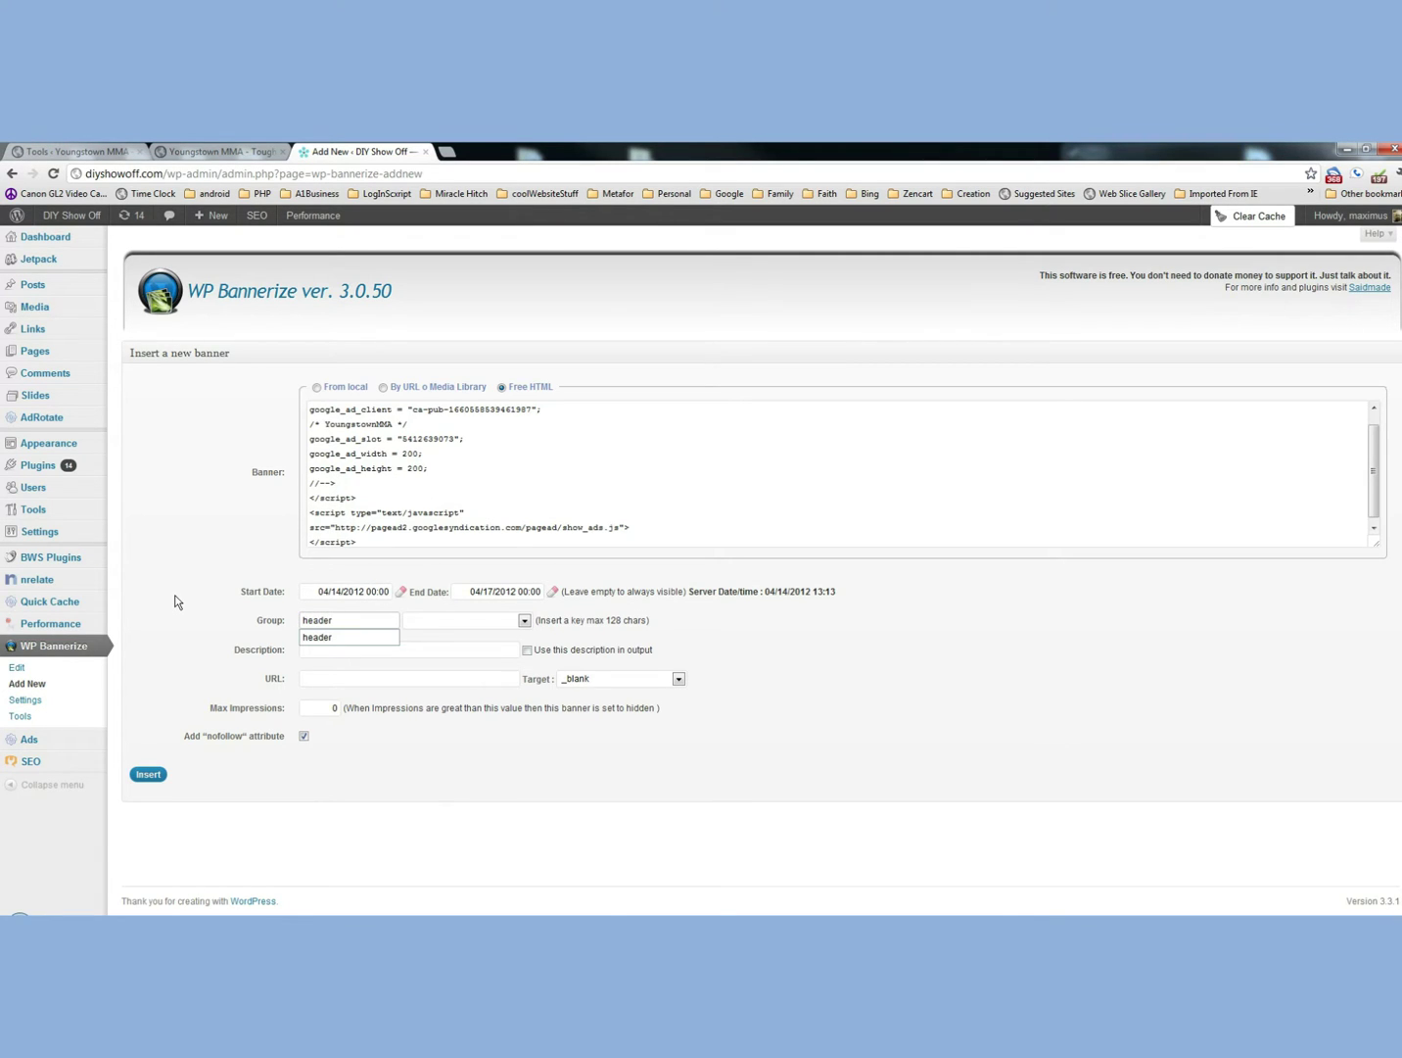
click(827, 638)
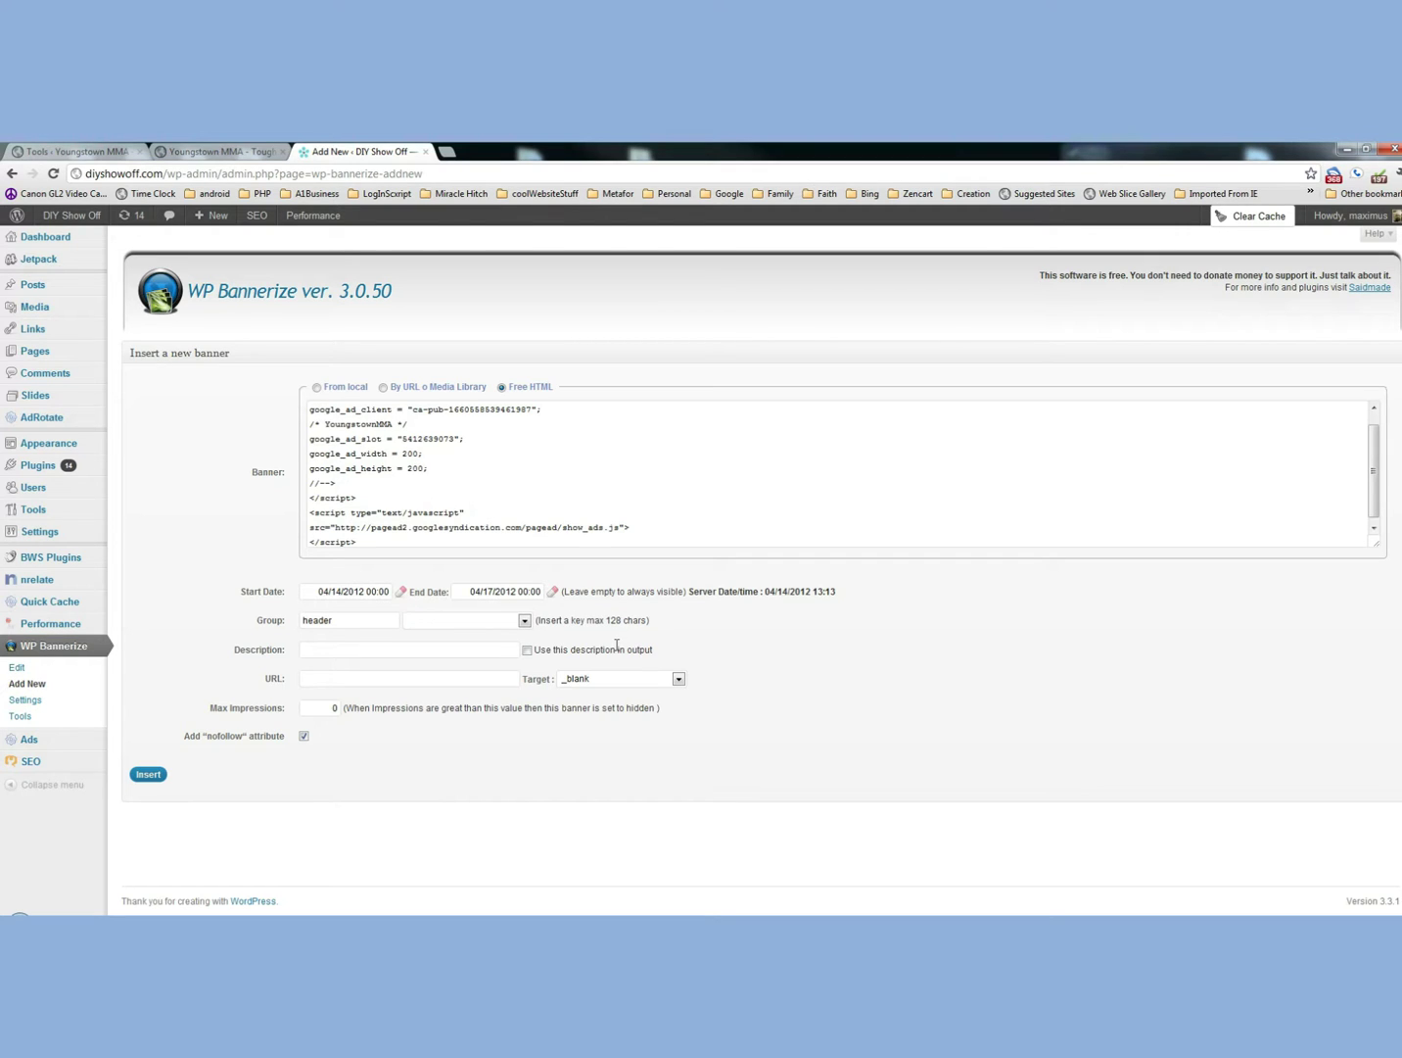
click(360, 649)
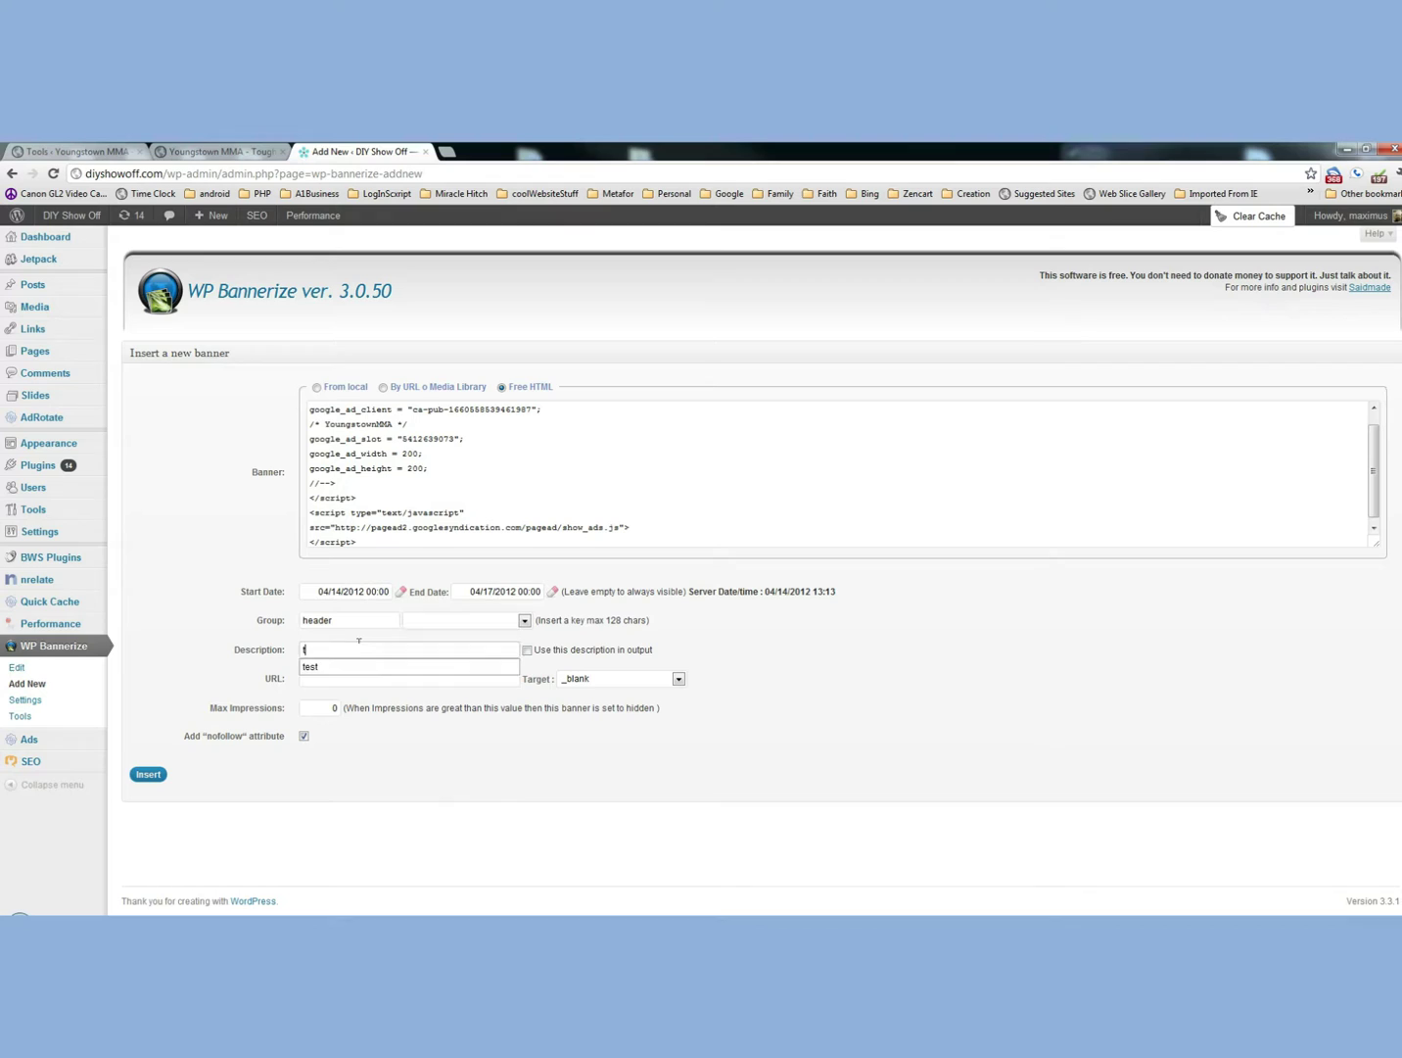
text(this is a test)
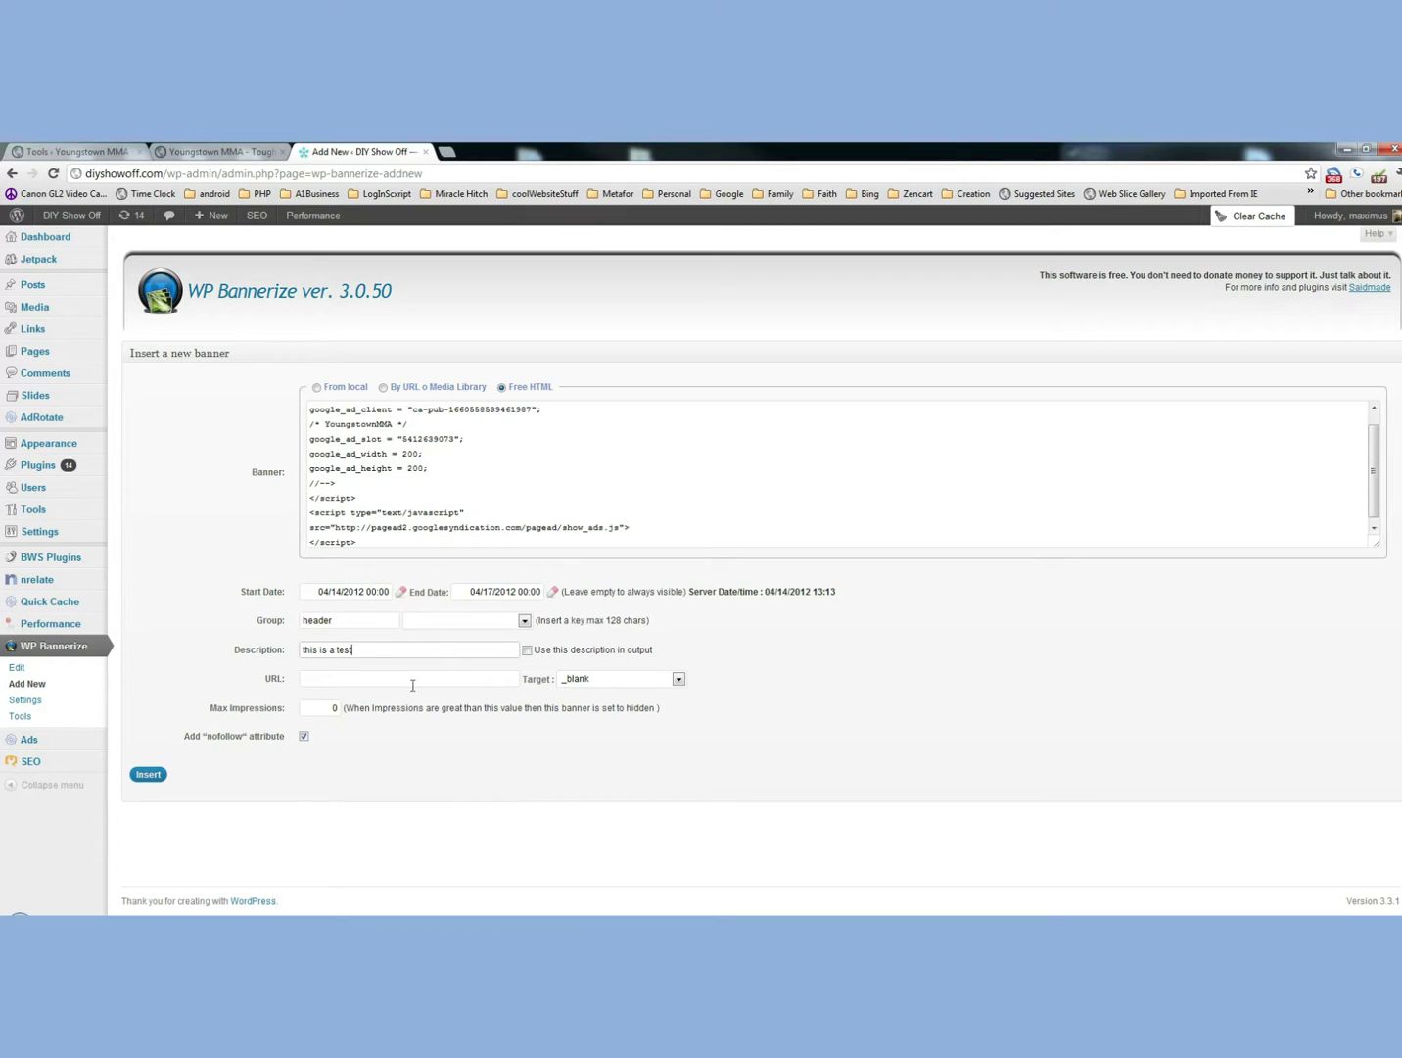
Keep _blank as the link target and select the Max Impressions value.
click(412, 683)
drag(335, 423, 411, 480)
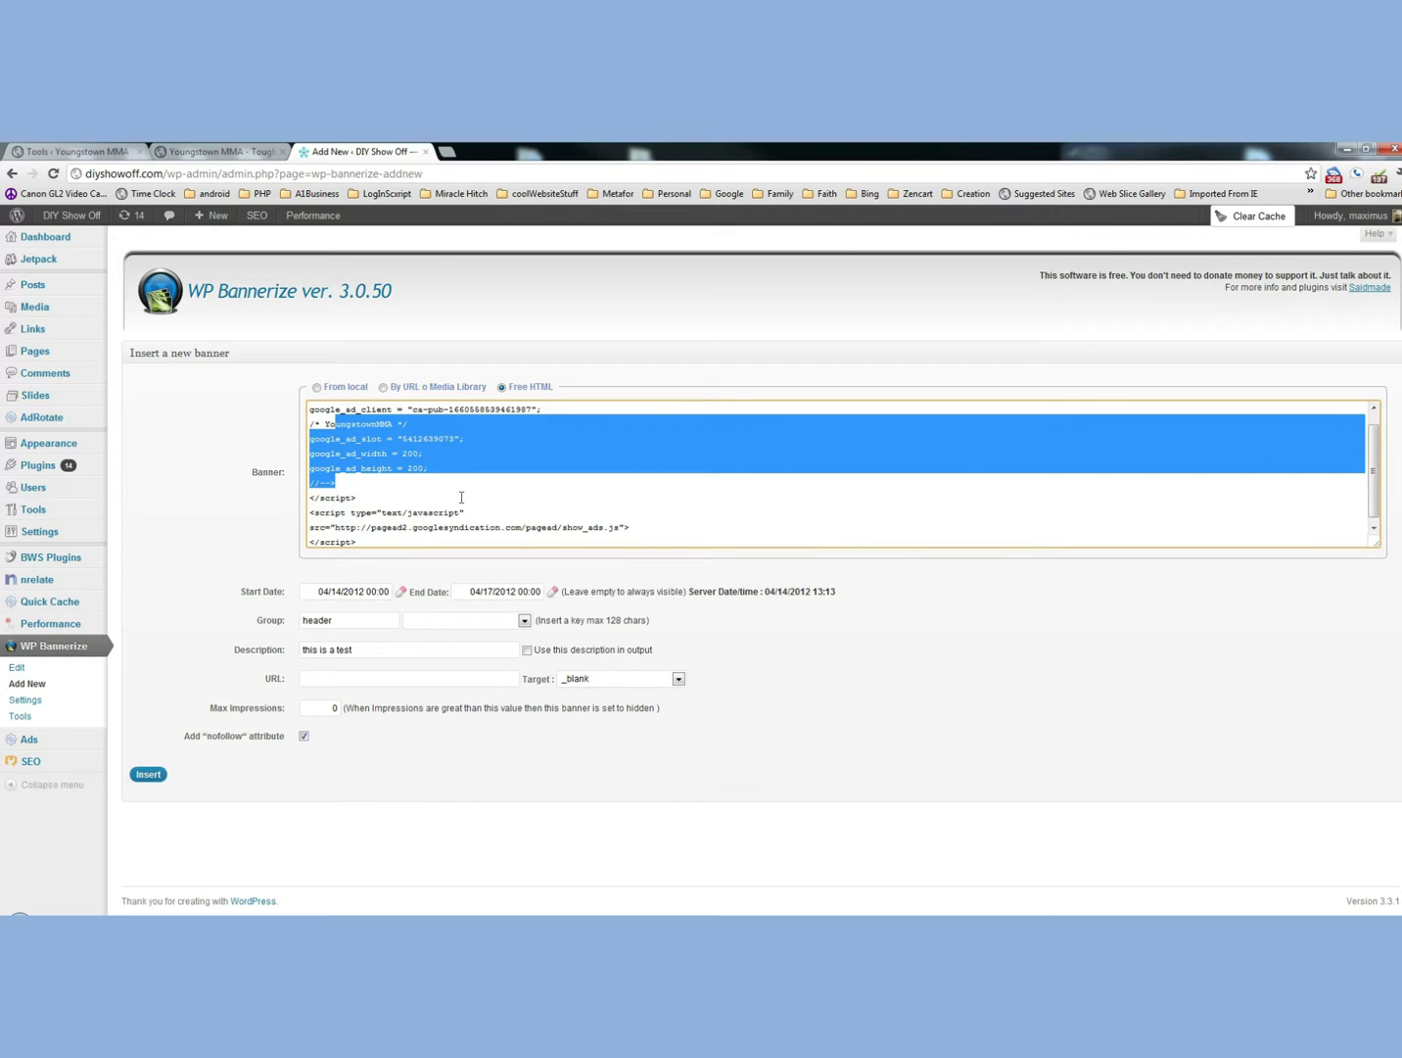
click(679, 678)
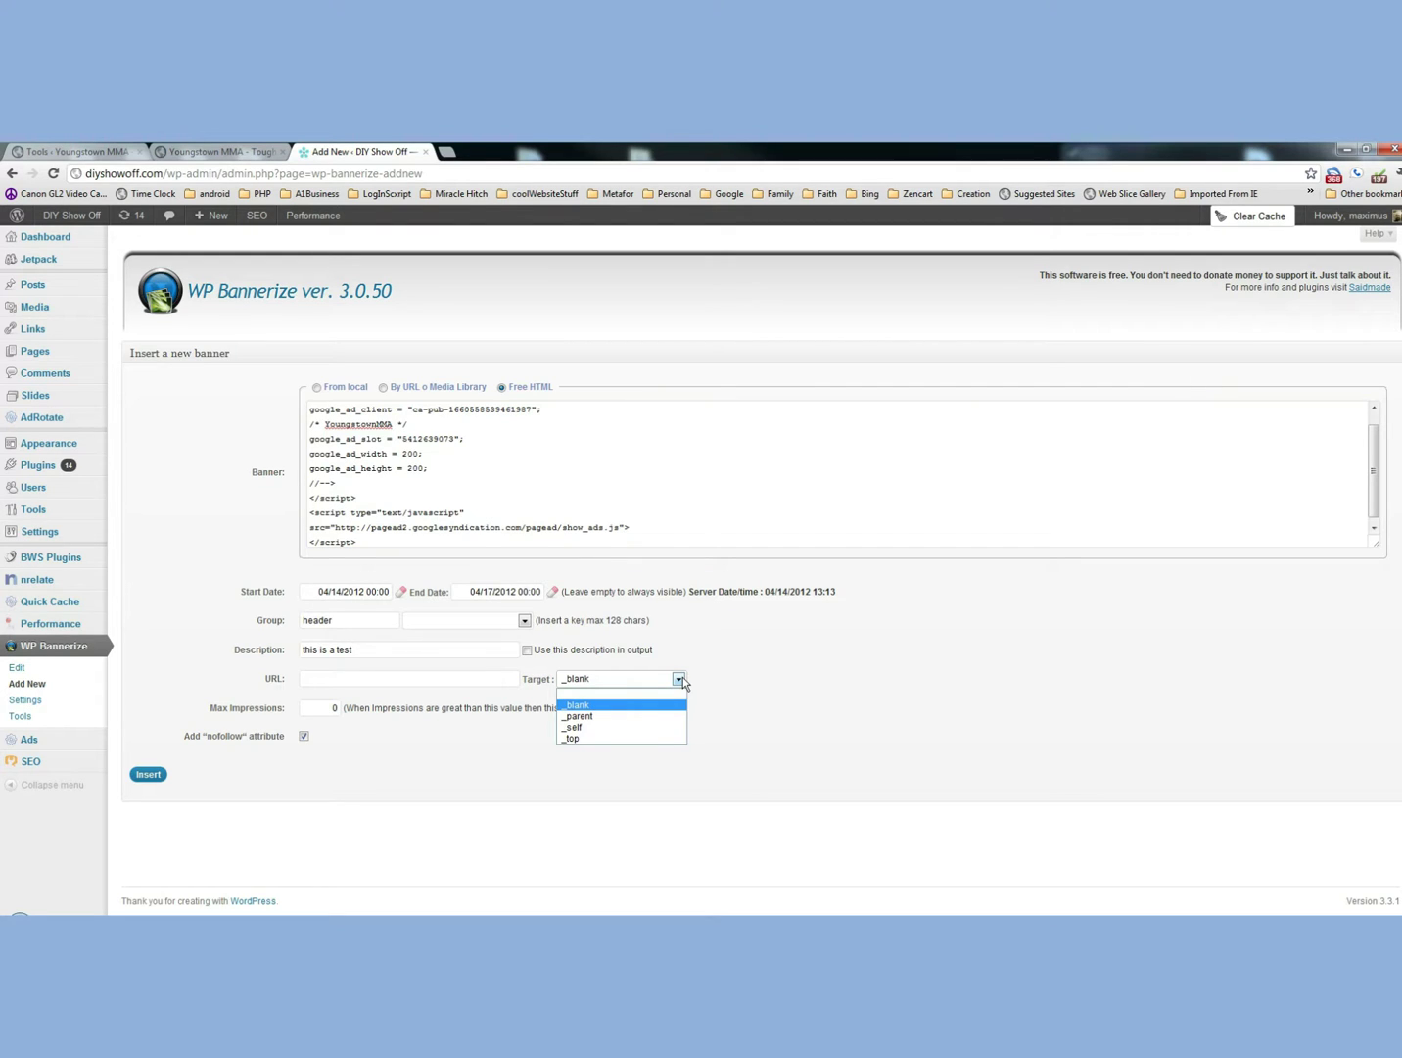
click(679, 678)
click(678, 678)
click(795, 689)
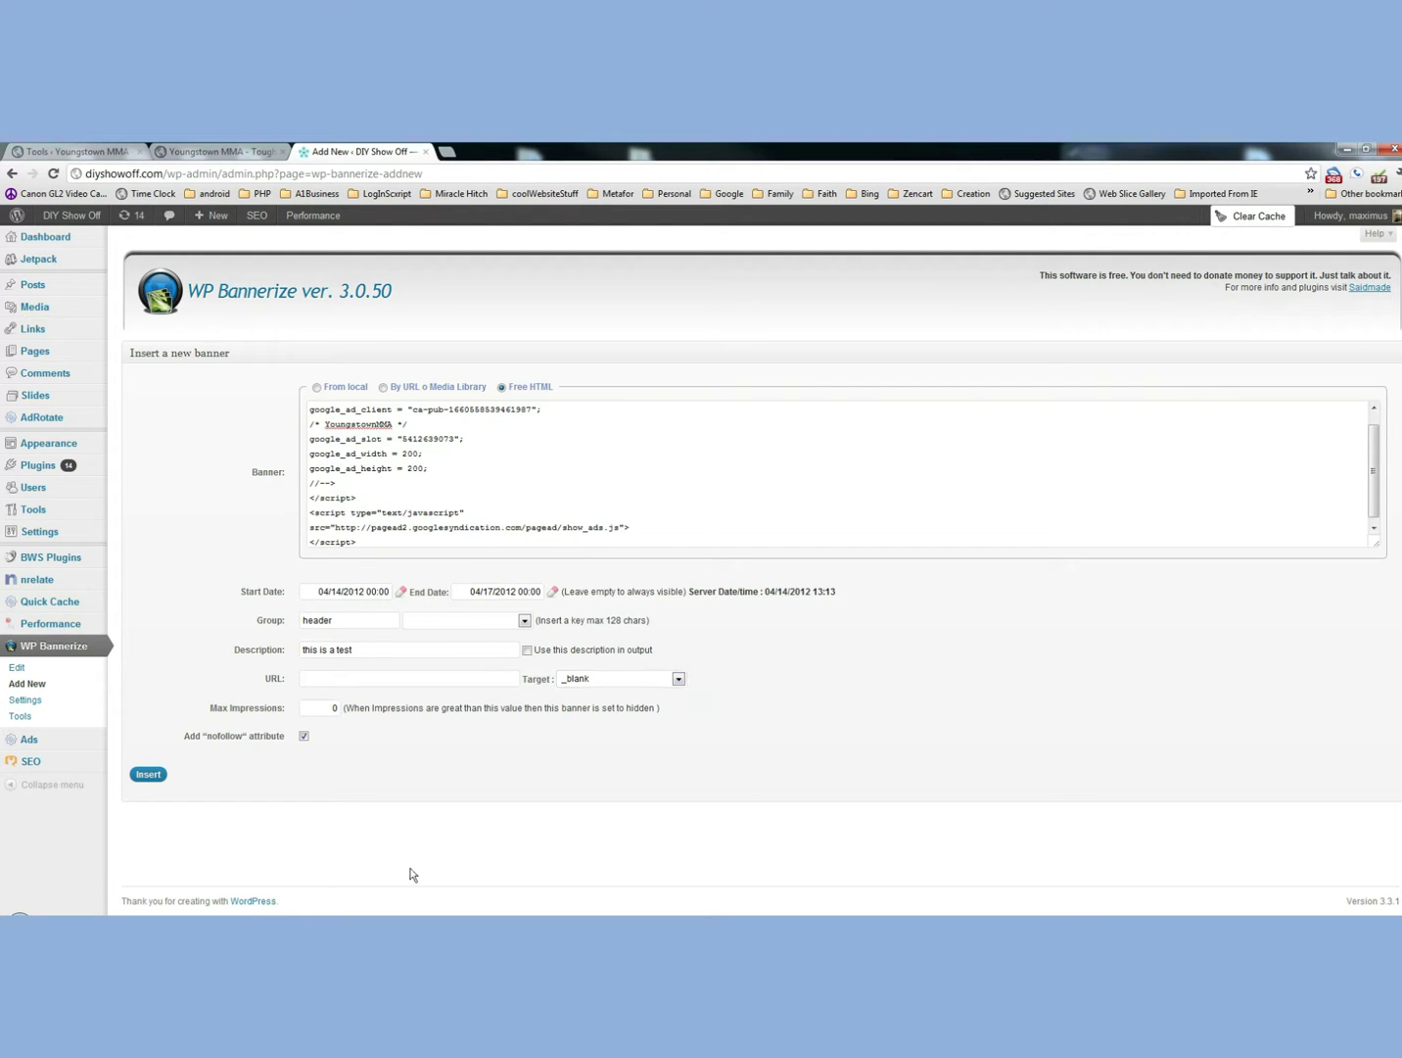
double_click(327, 709)
Insert the AdSense HTML banner into the header group.
click(145, 776)
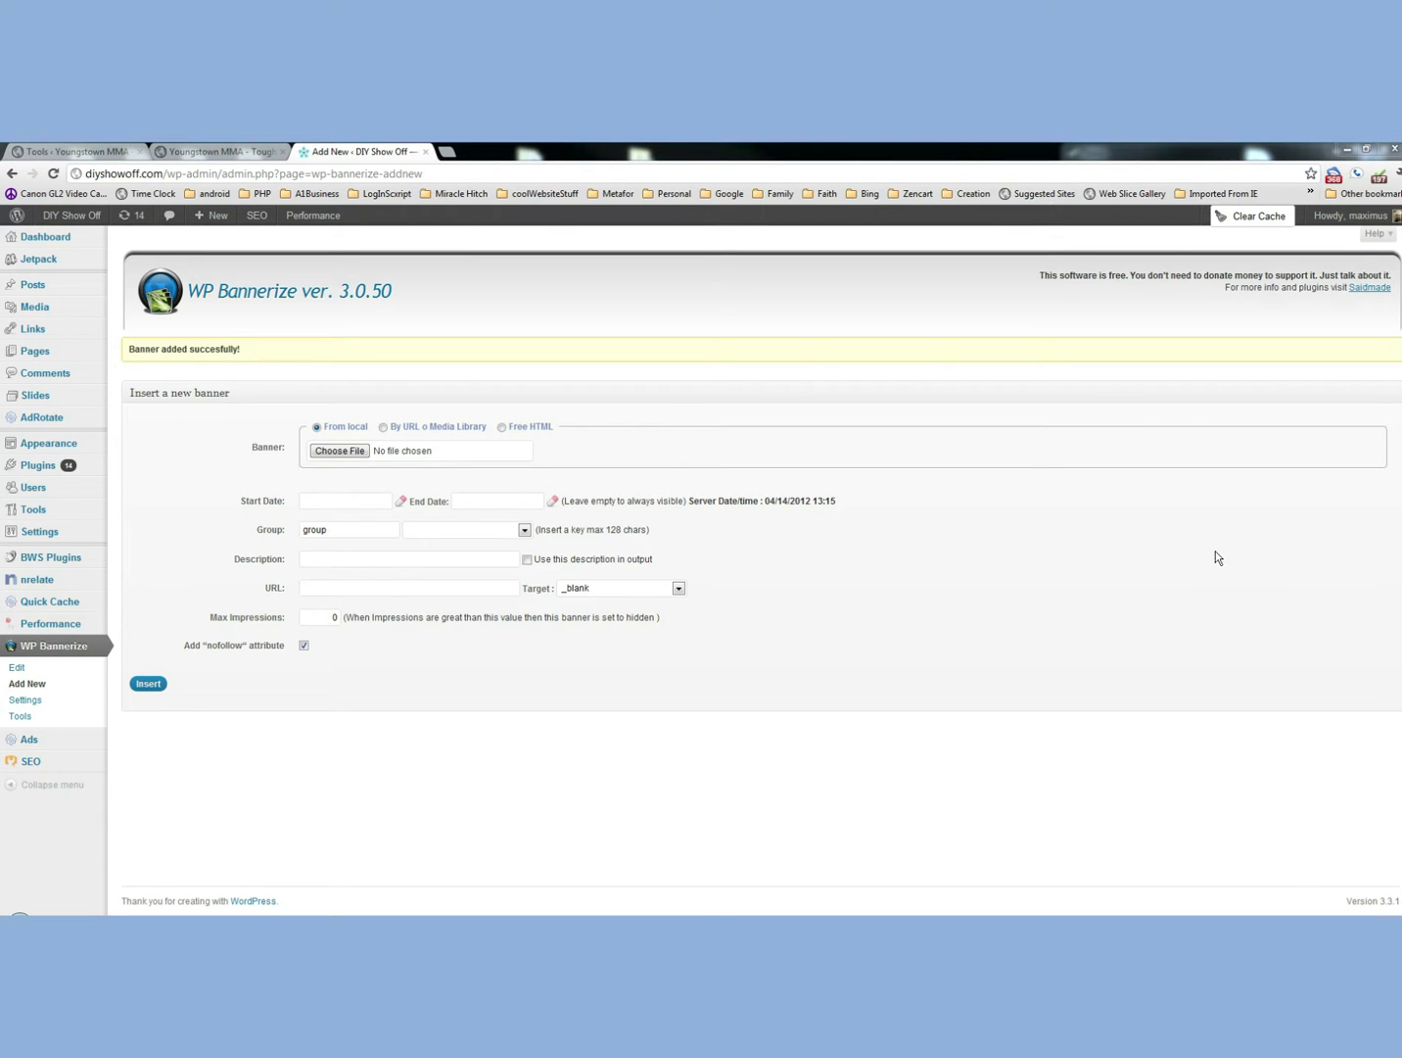
Choose bannerr.png as the second banner's image.
click(338, 451)
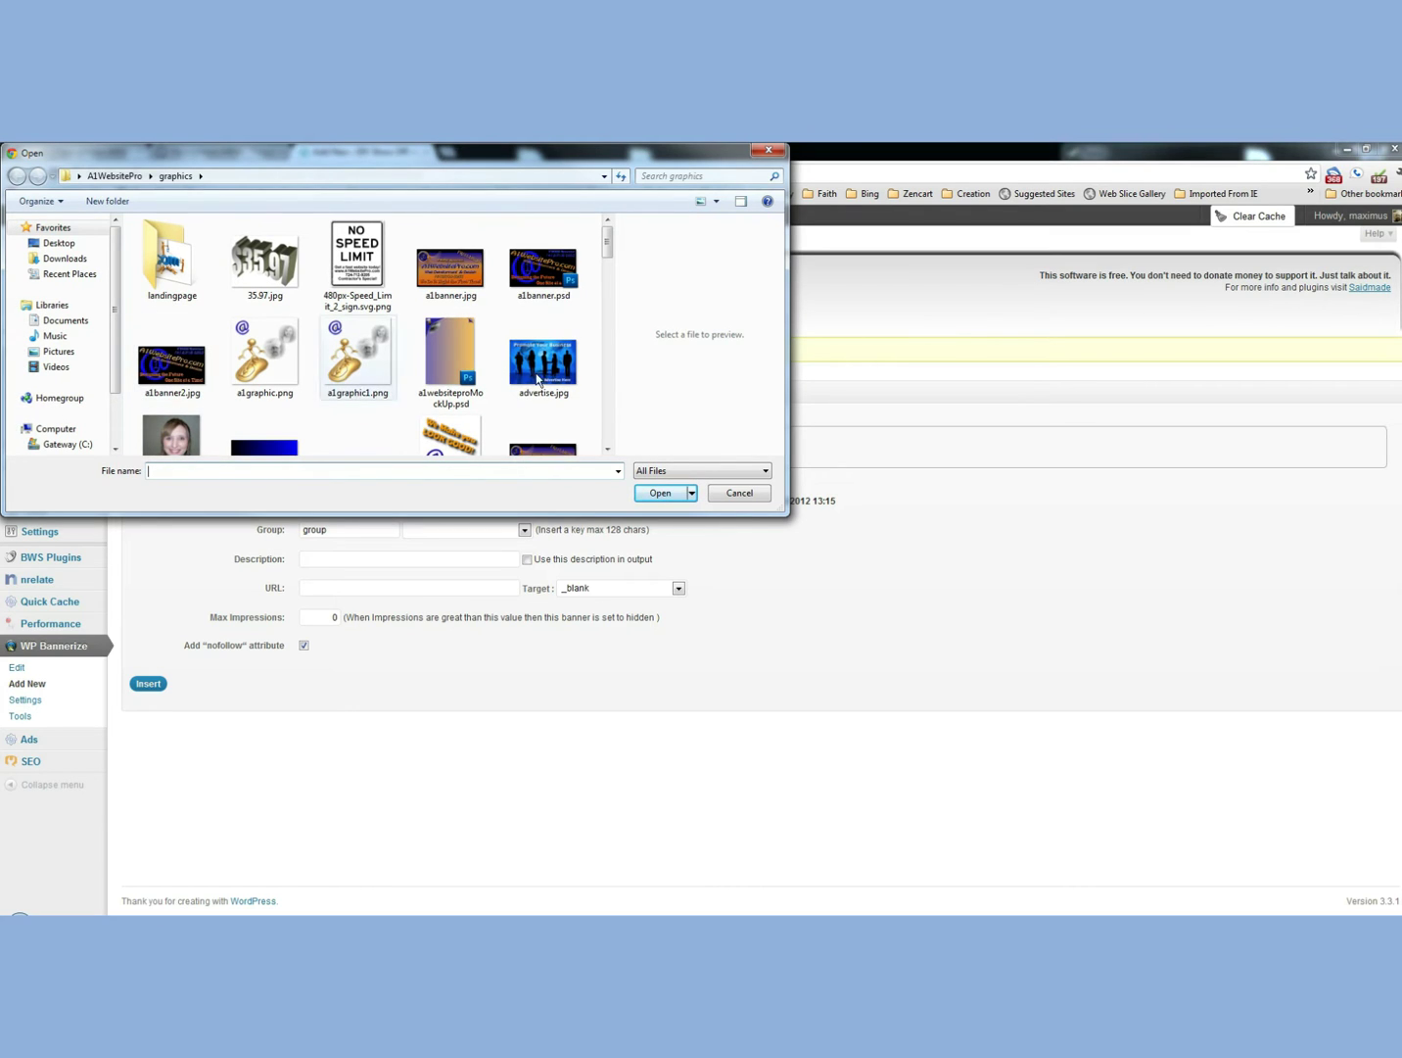
scroll(609, 312, down, 2)
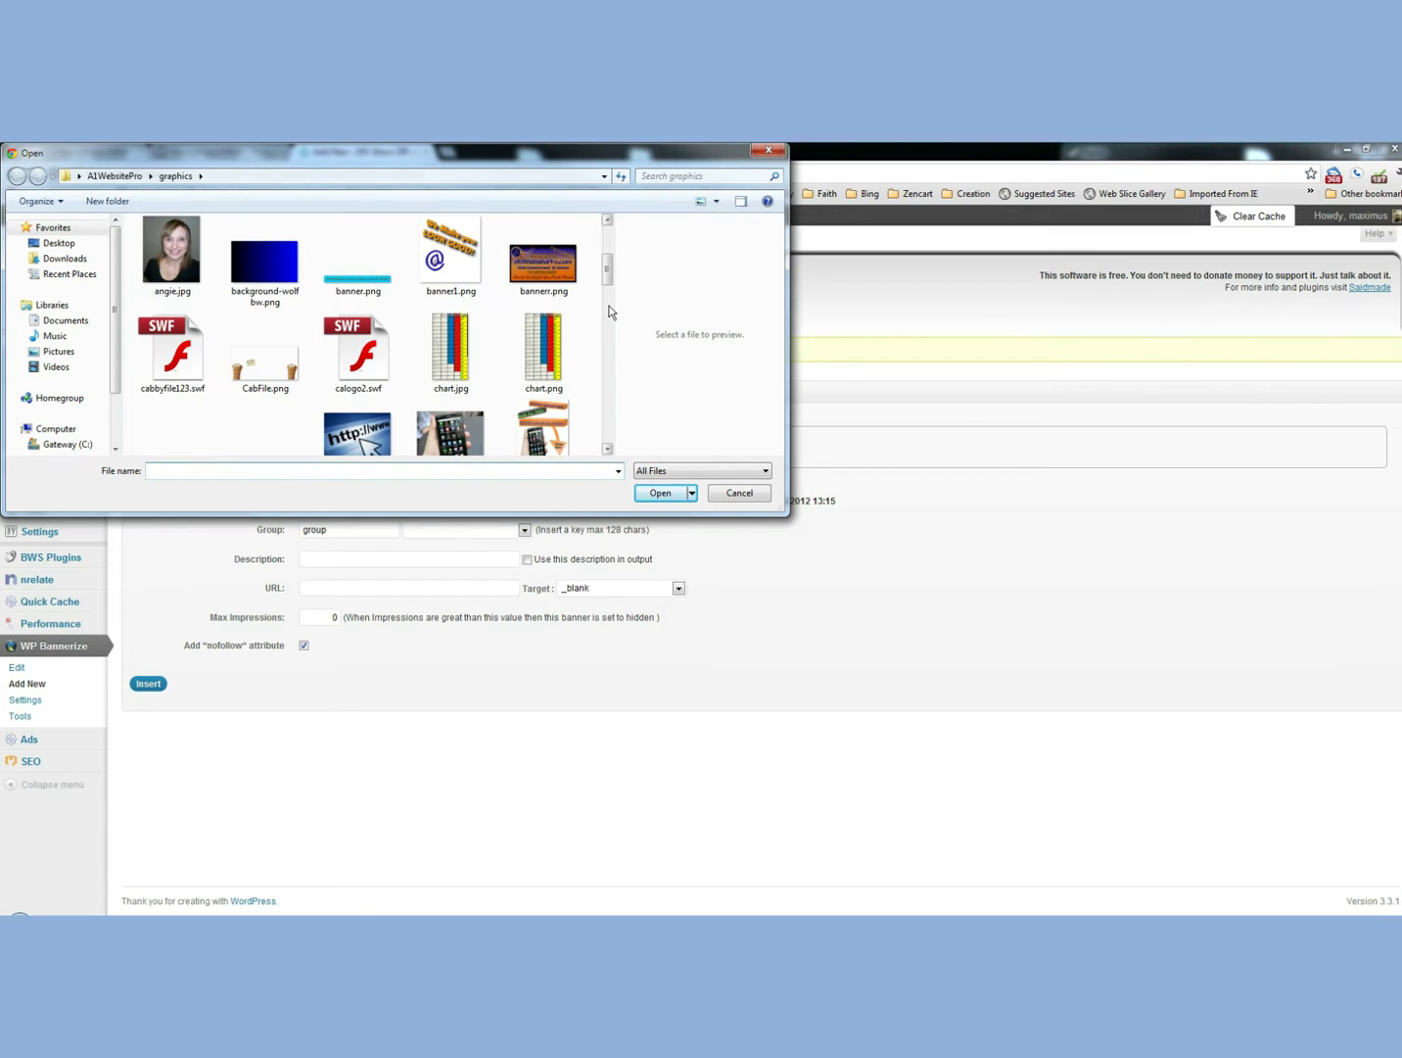
click(543, 259)
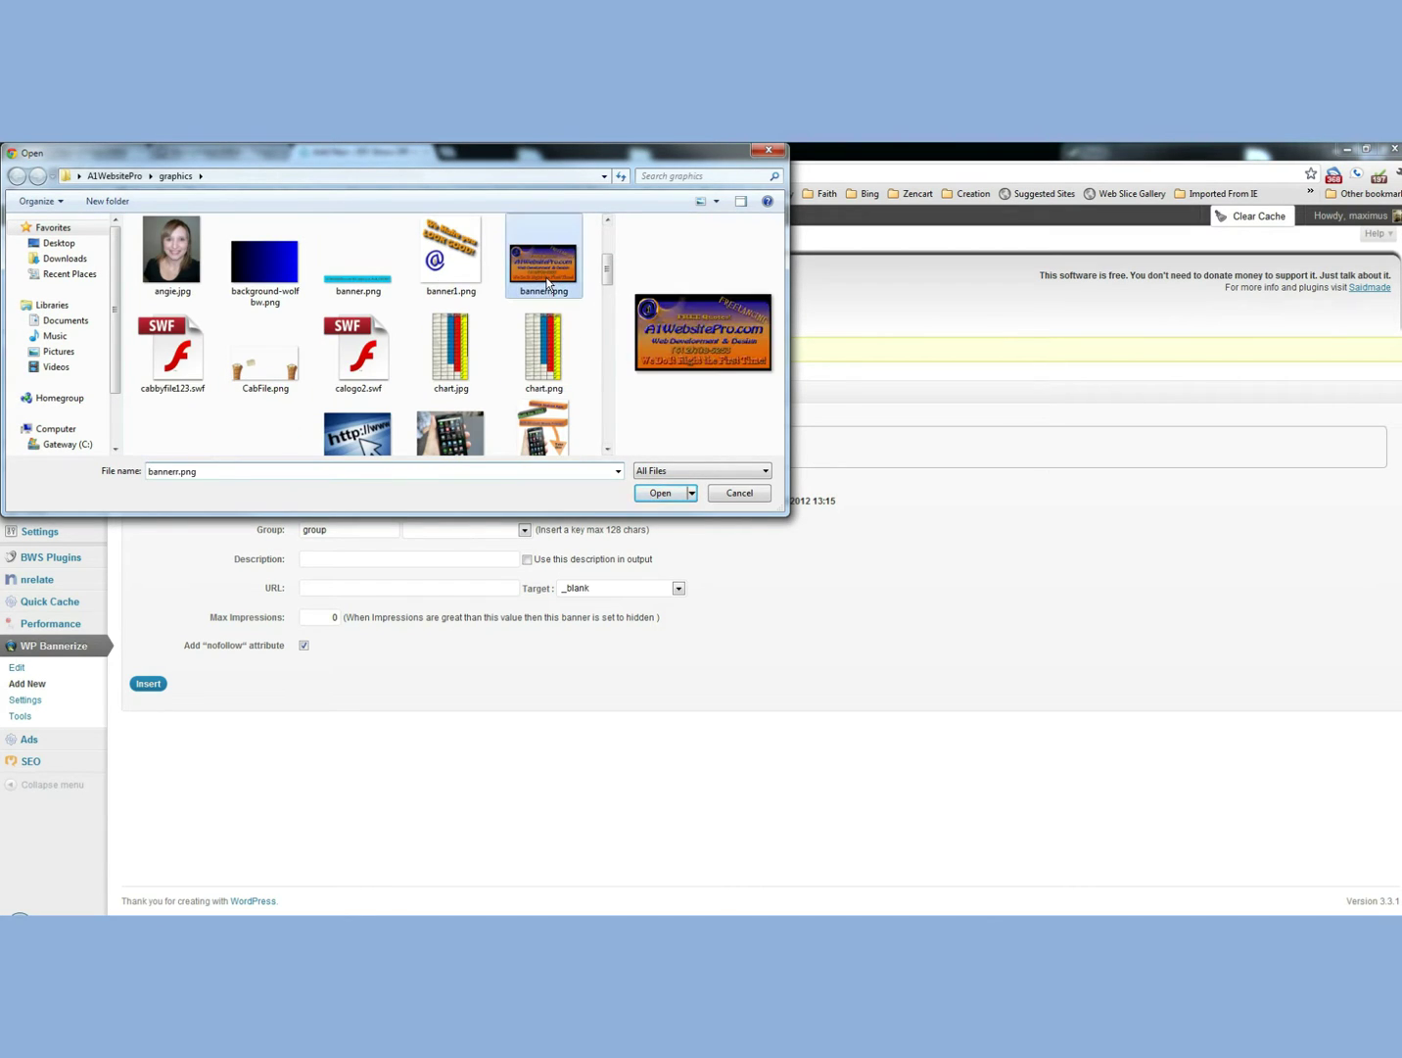
click(648, 495)
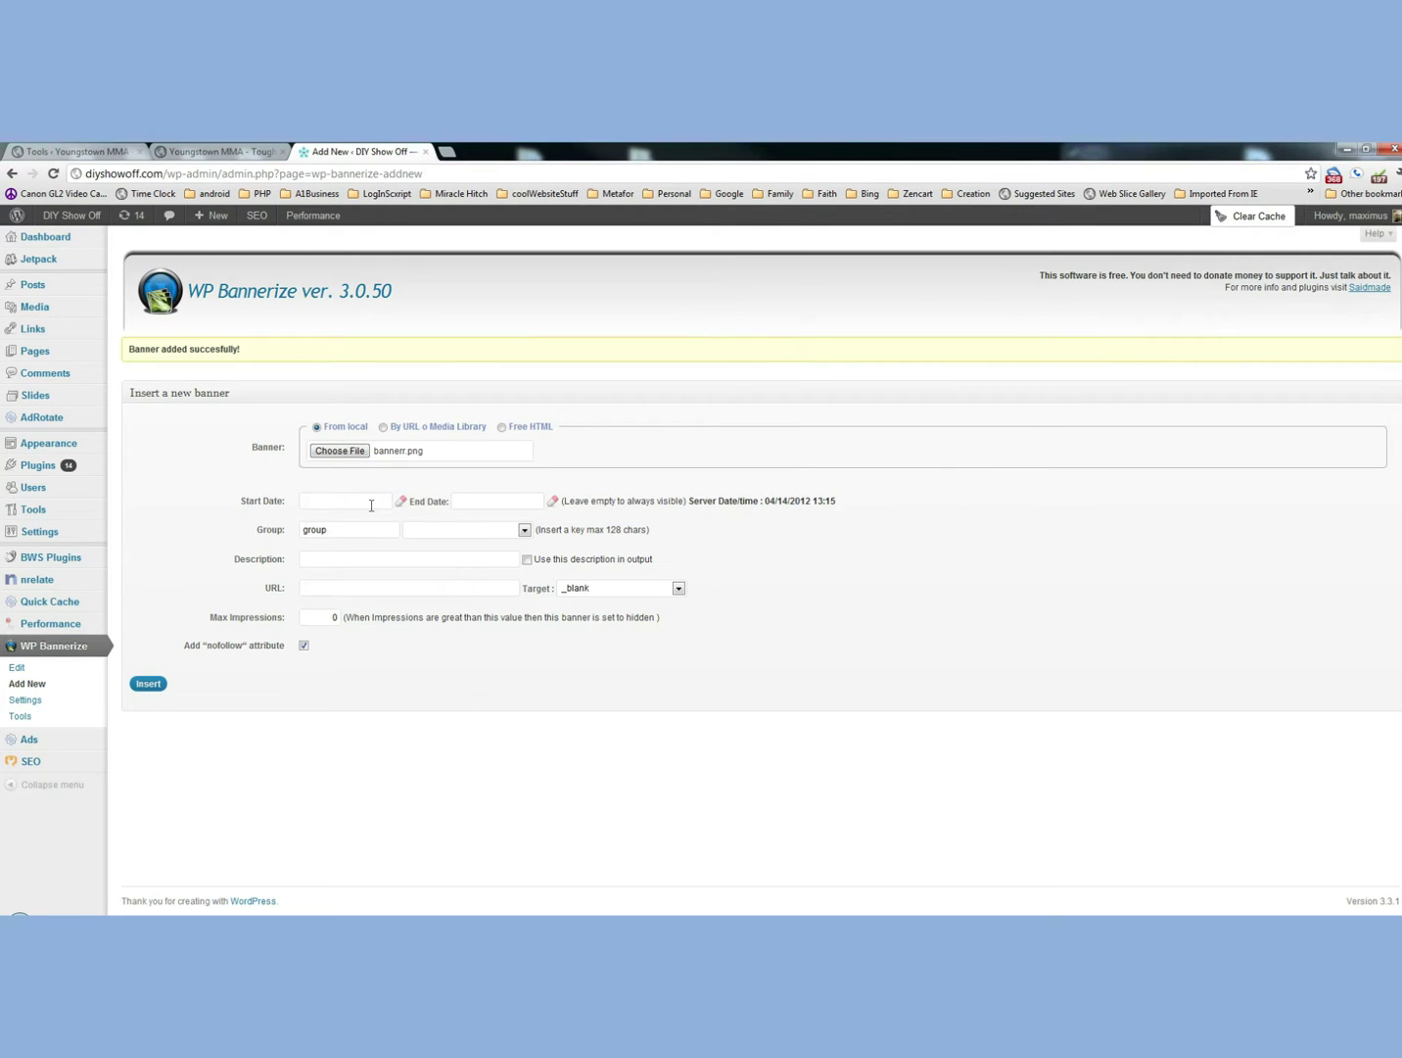
click(387, 503)
click(986, 581)
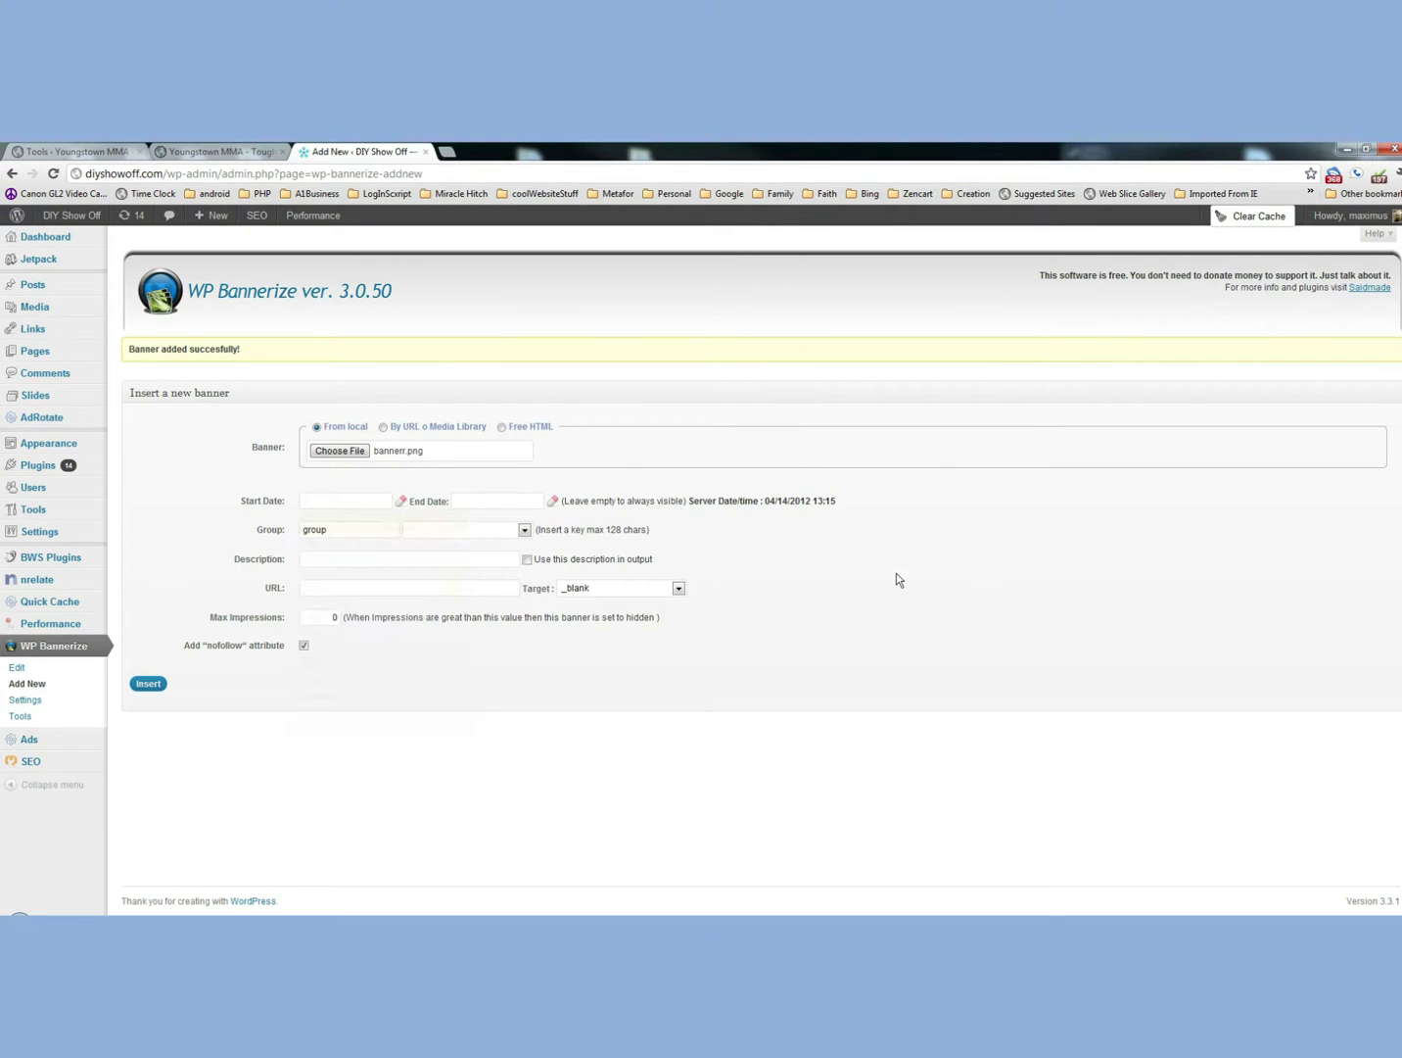
double_click(348, 530)
mouse_move(54, 530)
text(header)
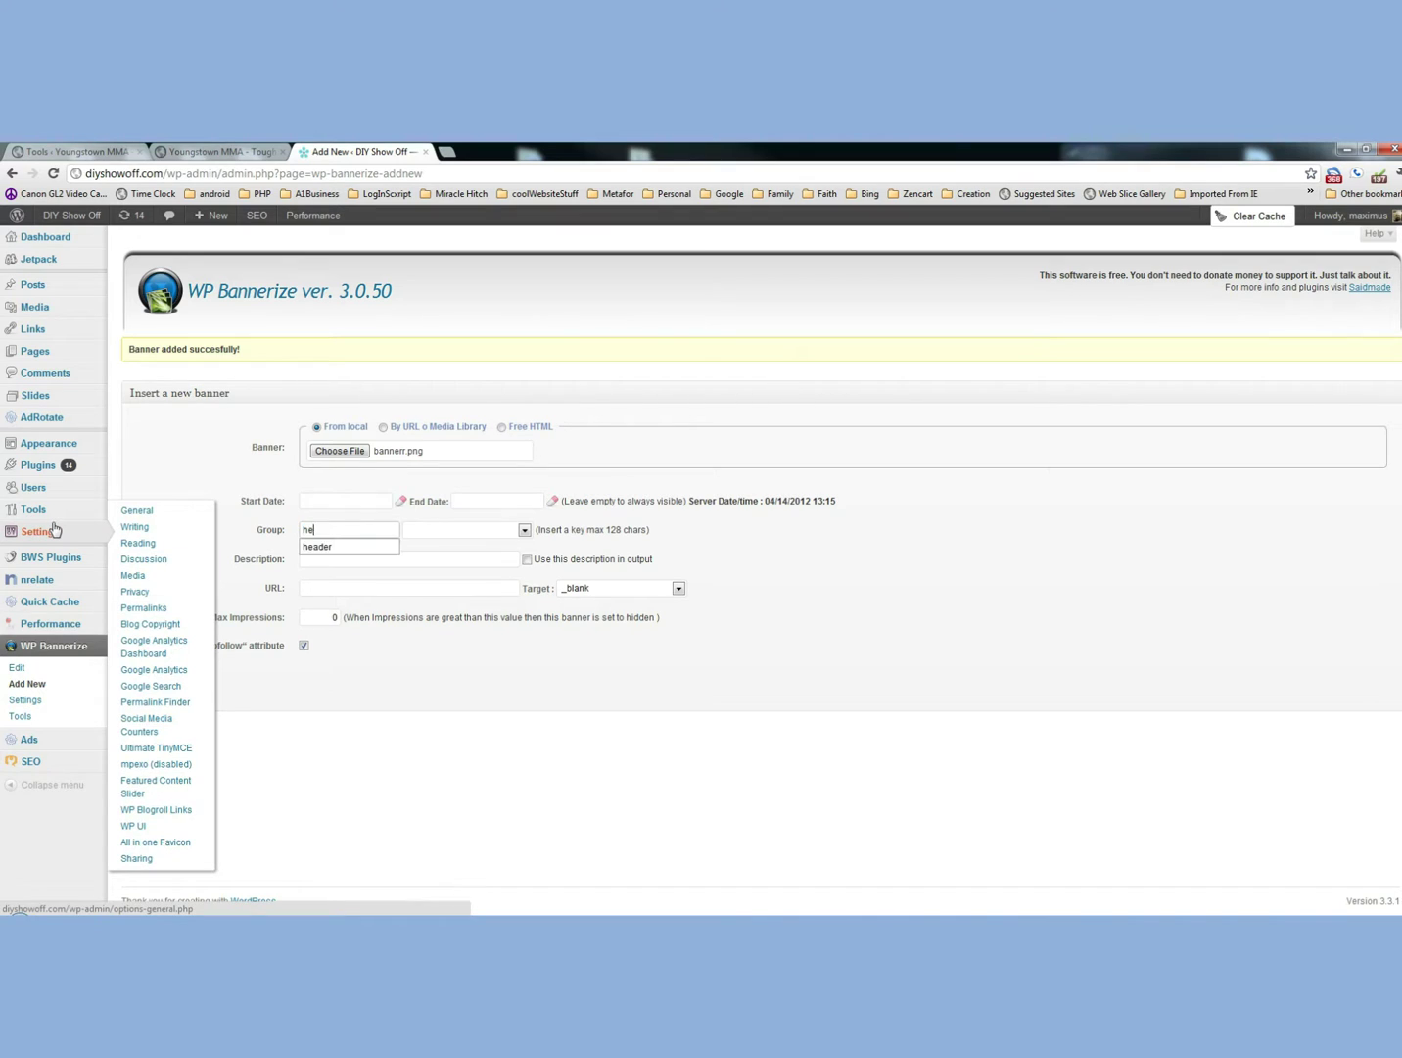
click(735, 537)
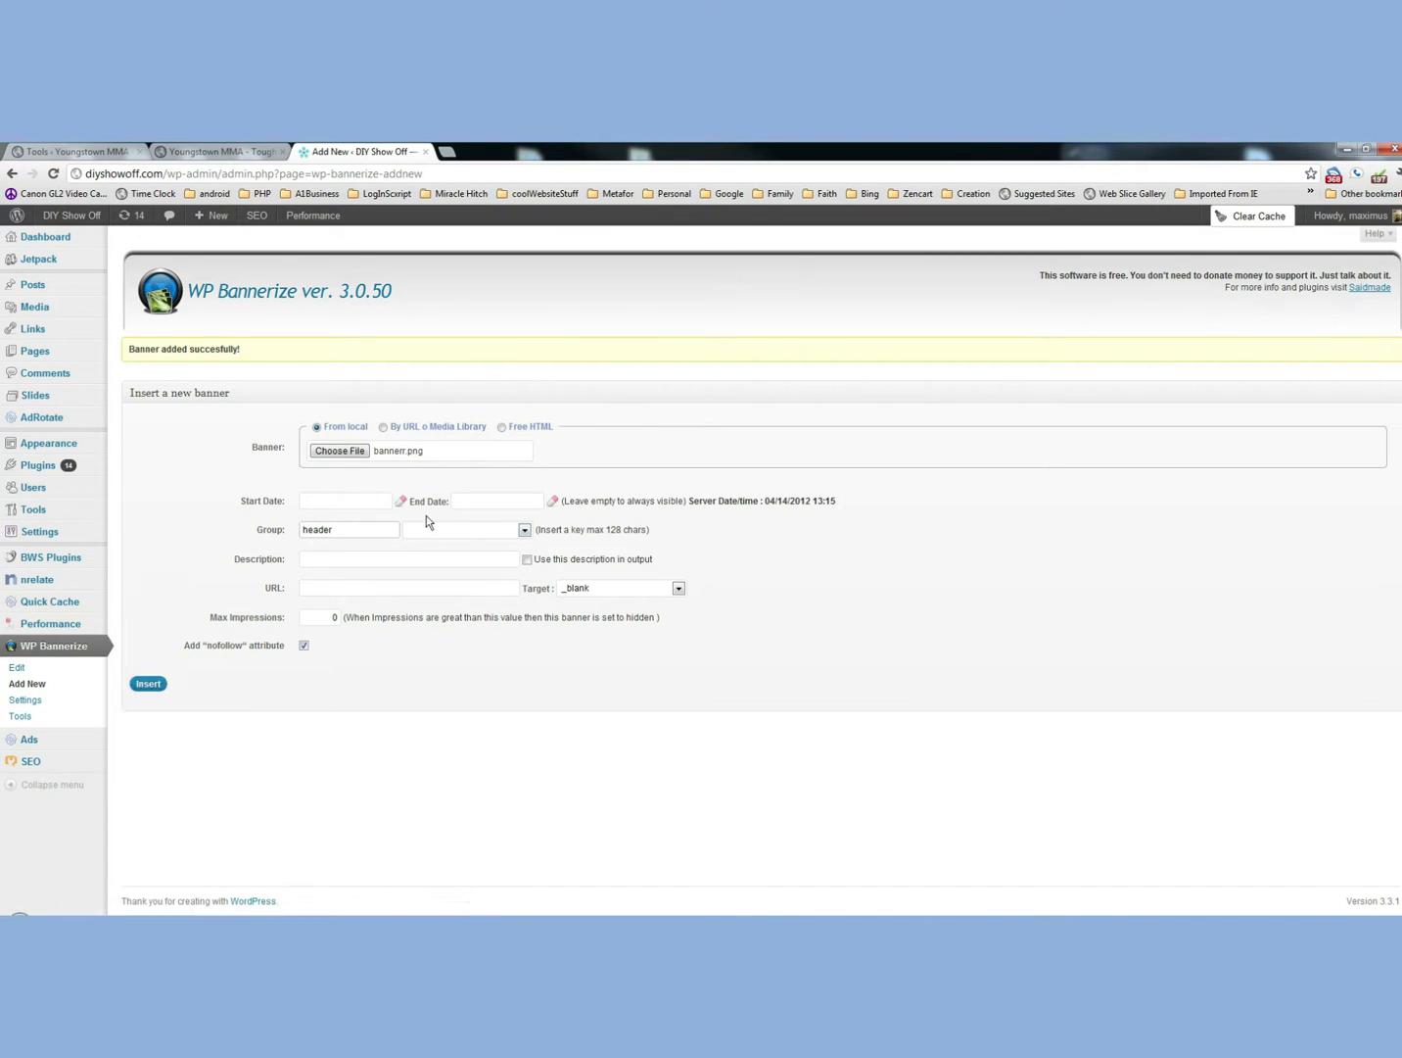
click(457, 536)
click(445, 554)
click(470, 561)
text(web development)
click(455, 587)
click(382, 620)
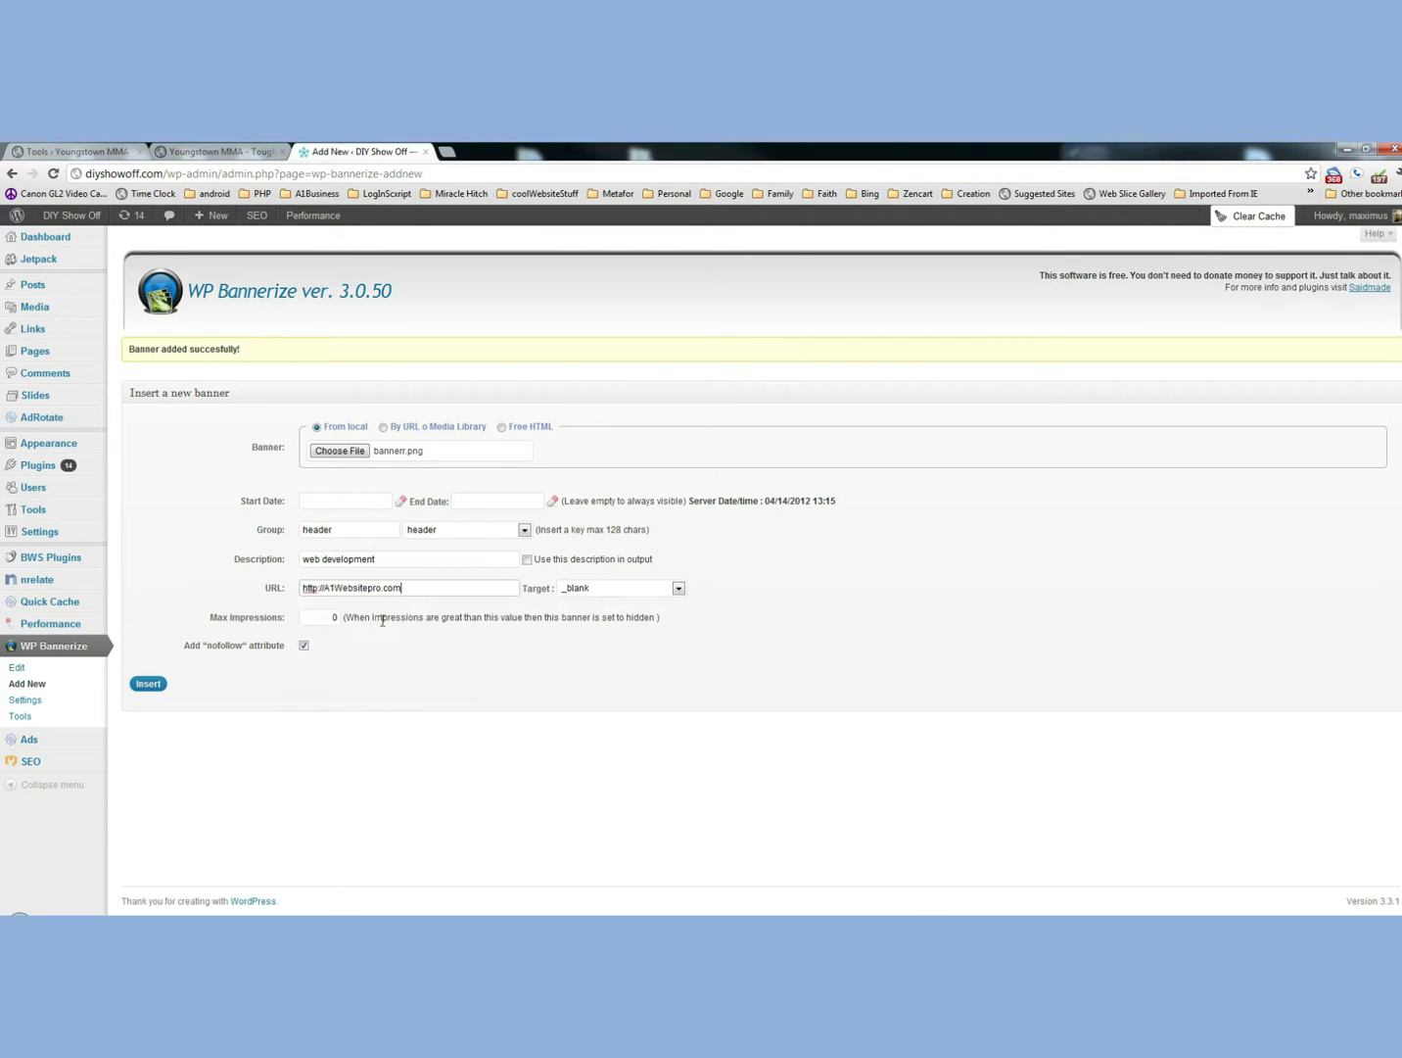
Turn off nofollow for the bannerr.png banner and insert it.
click(304, 647)
click(142, 683)
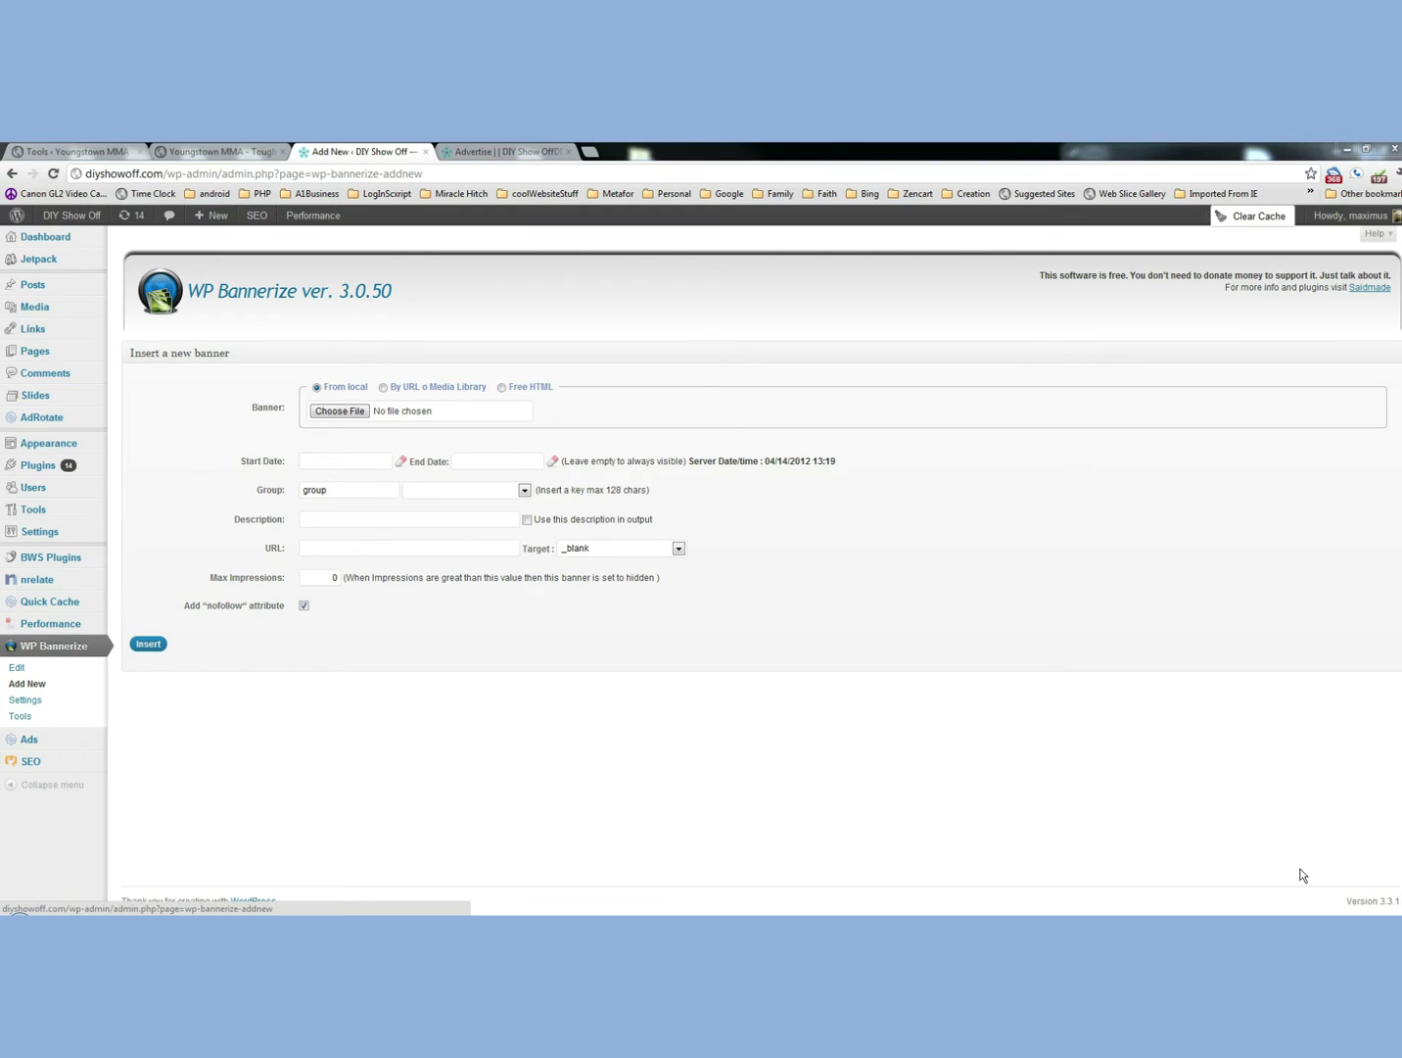
Open the WP Bannerize banner list showing the three header-group banners.
click(17, 669)
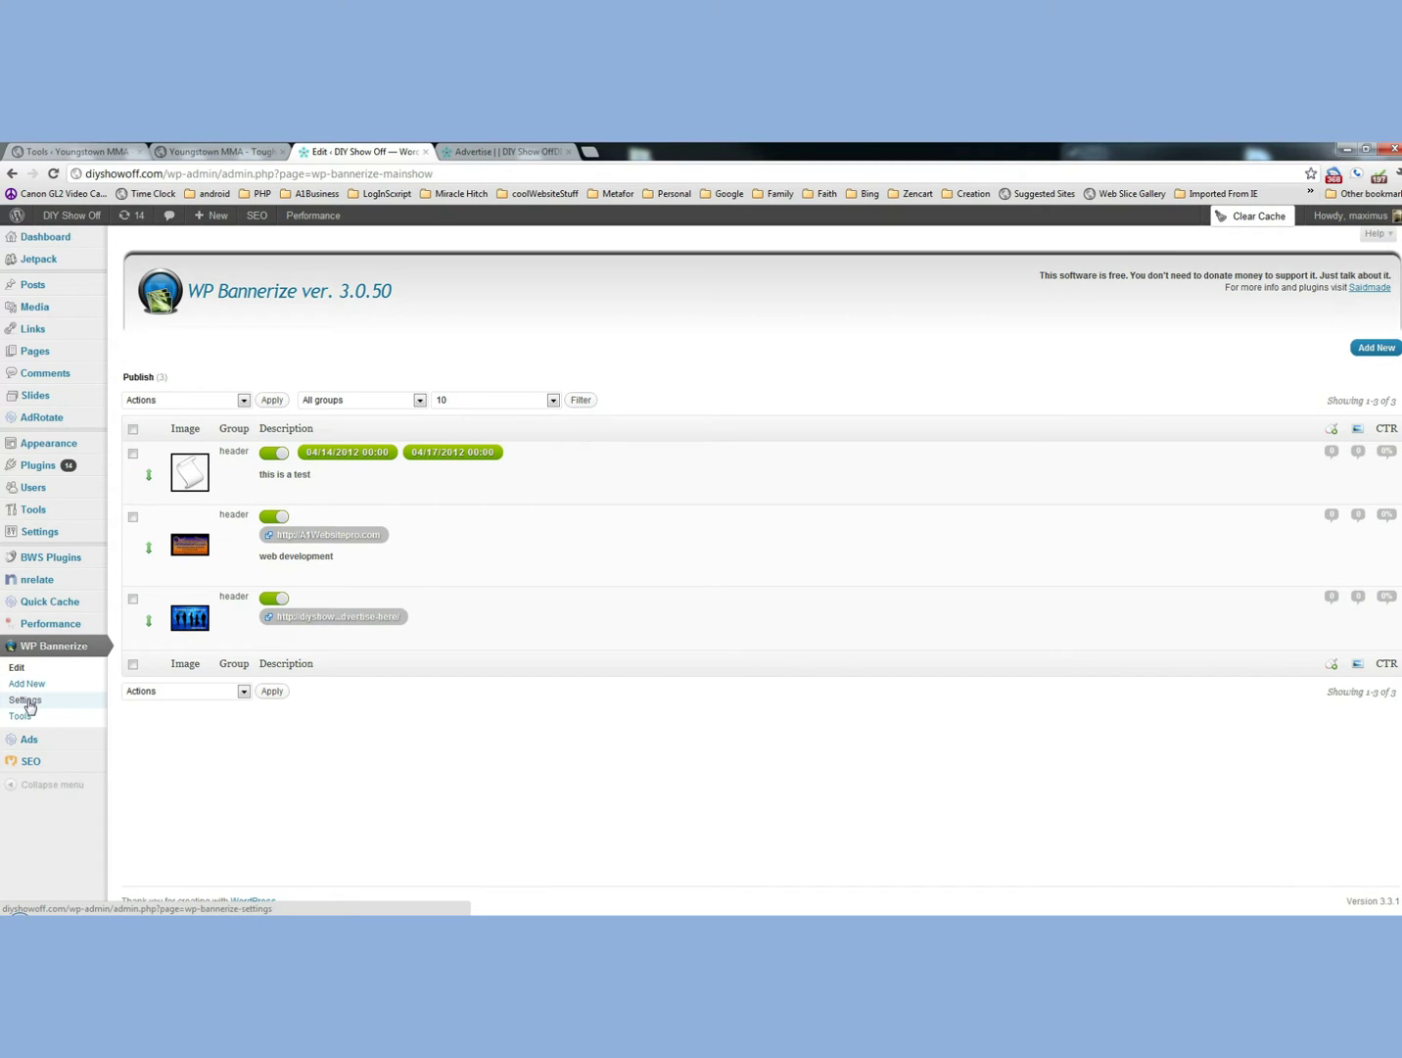
In Bannerize Settings, uncheck Support WP Bannerize and keep the Default: vertical frontend style.
click(26, 700)
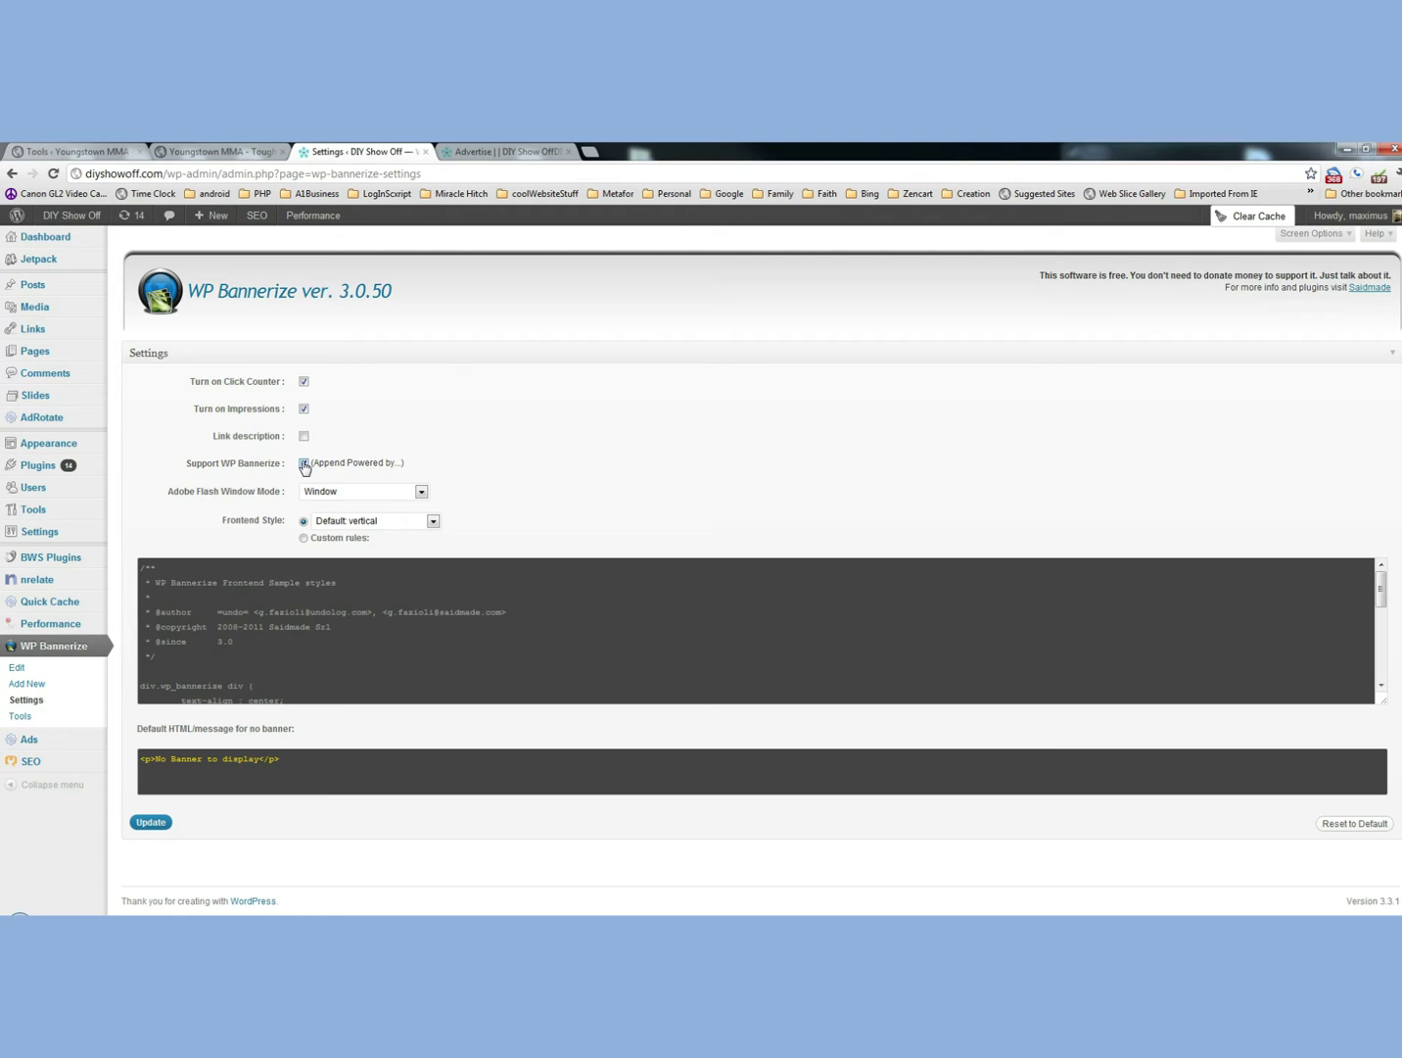
click(305, 467)
click(349, 526)
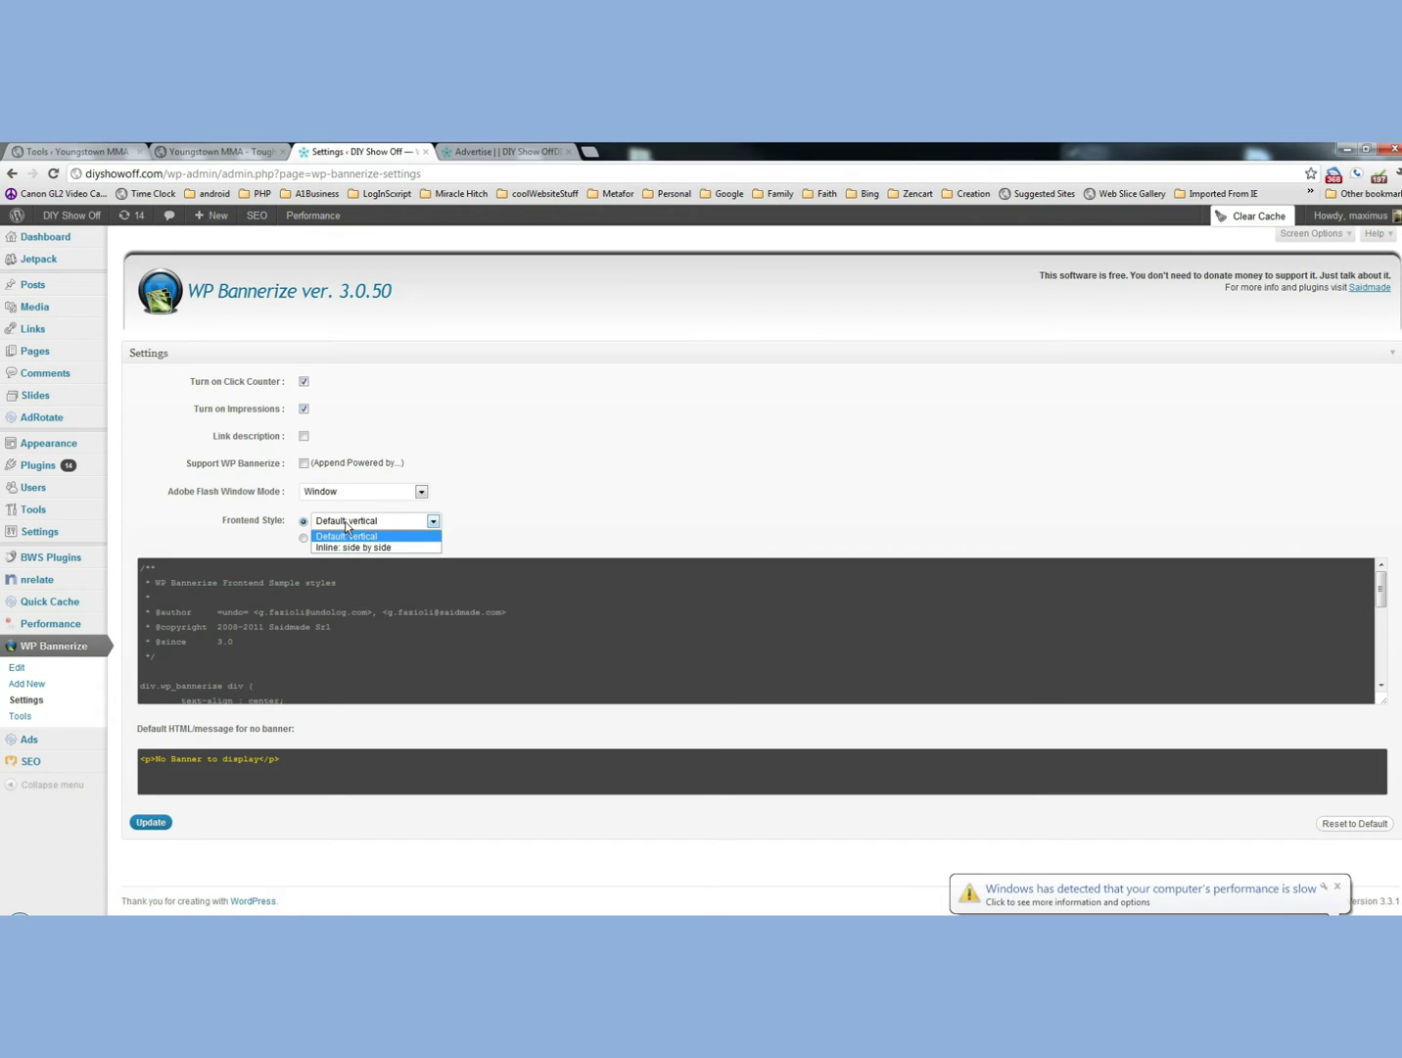
click(346, 525)
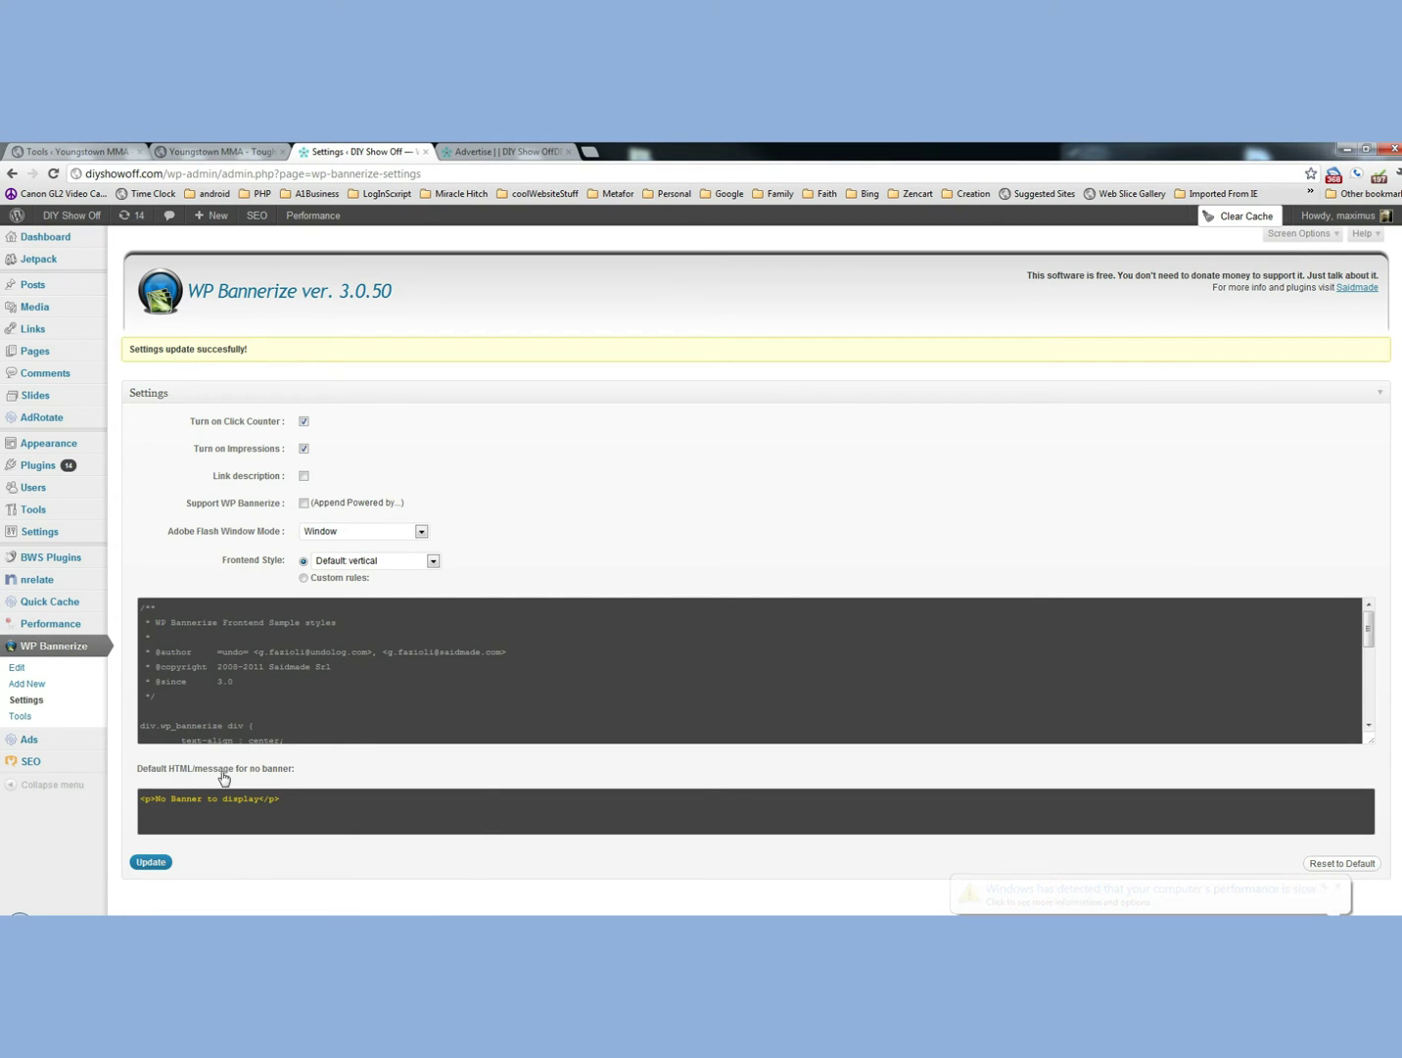
In Bannerize Tools, generate code for group 'header' in random order with limit 1.
click(20, 716)
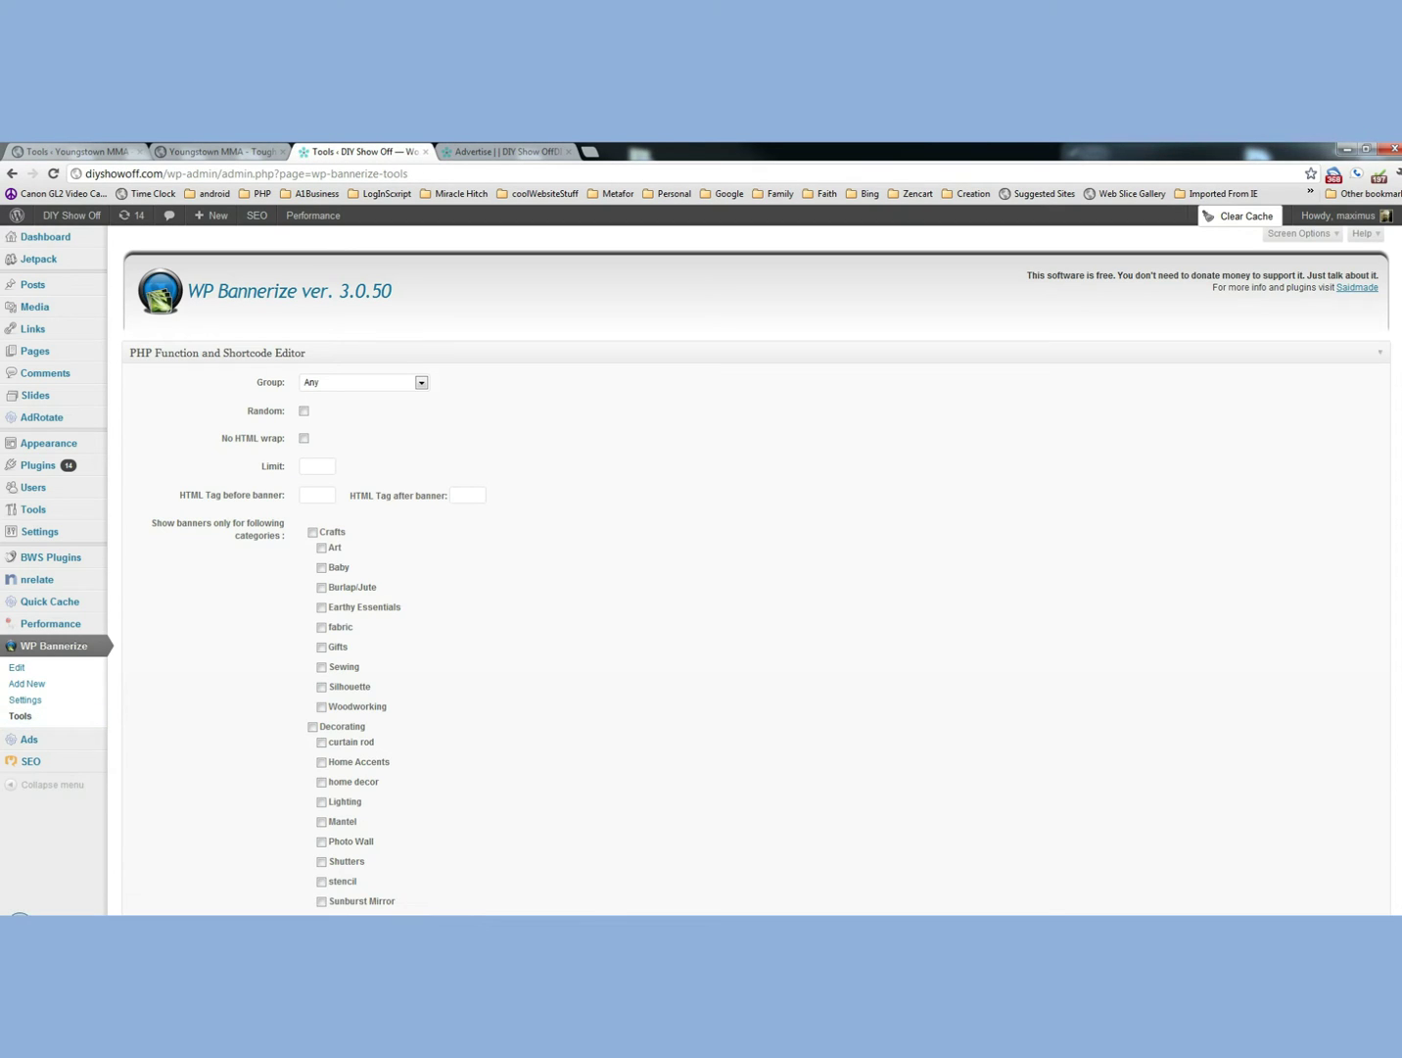
click(370, 388)
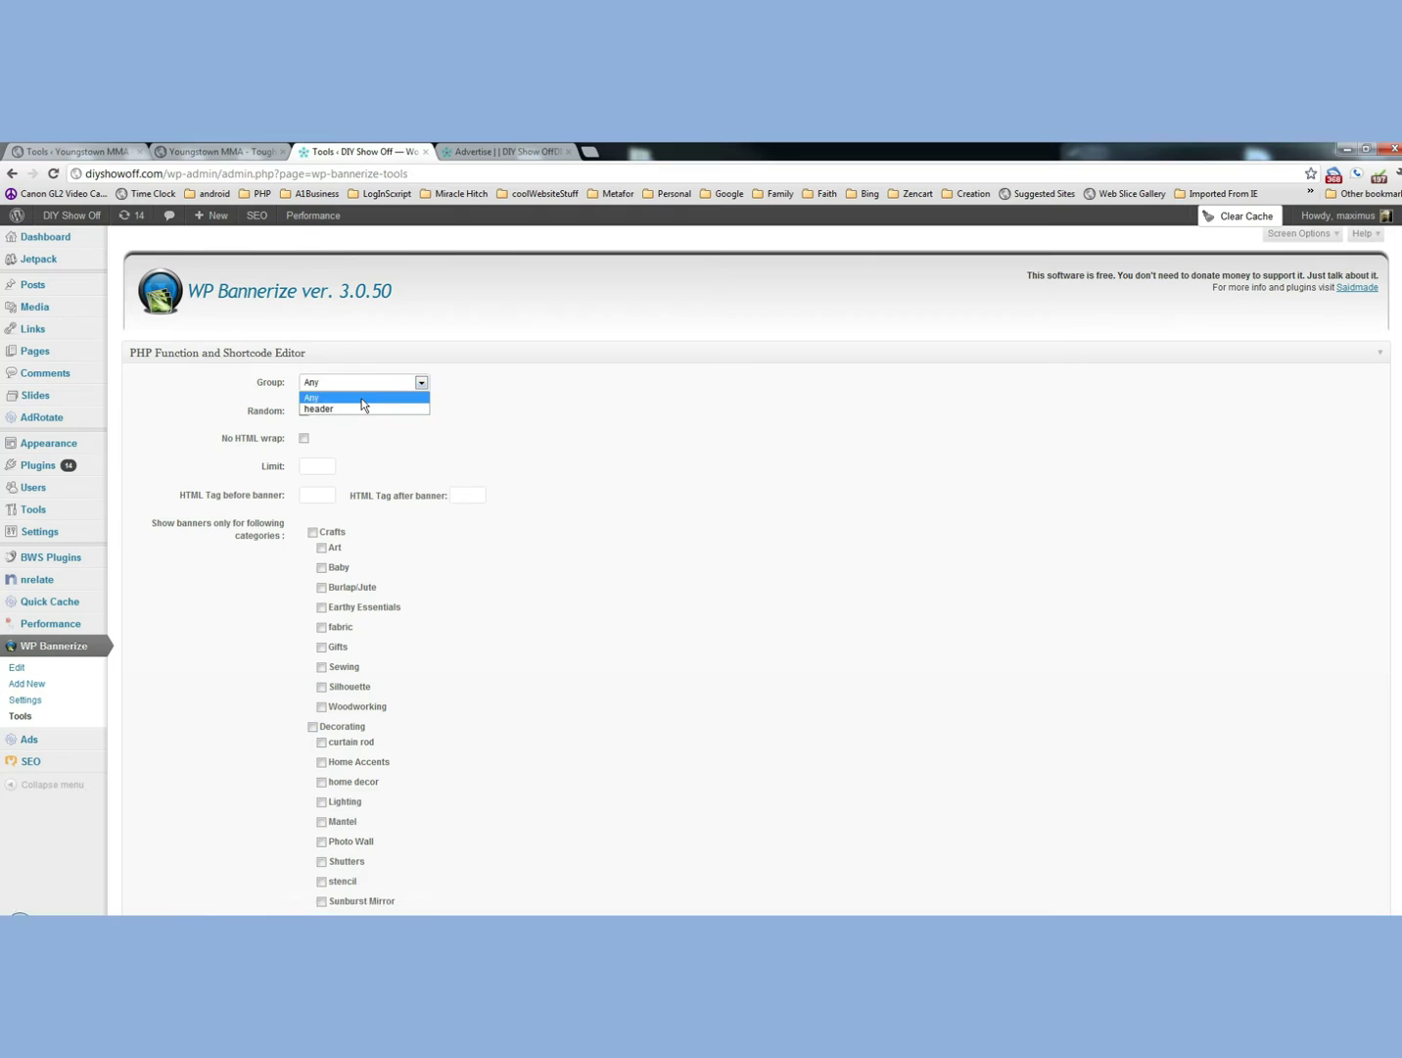
click(359, 409)
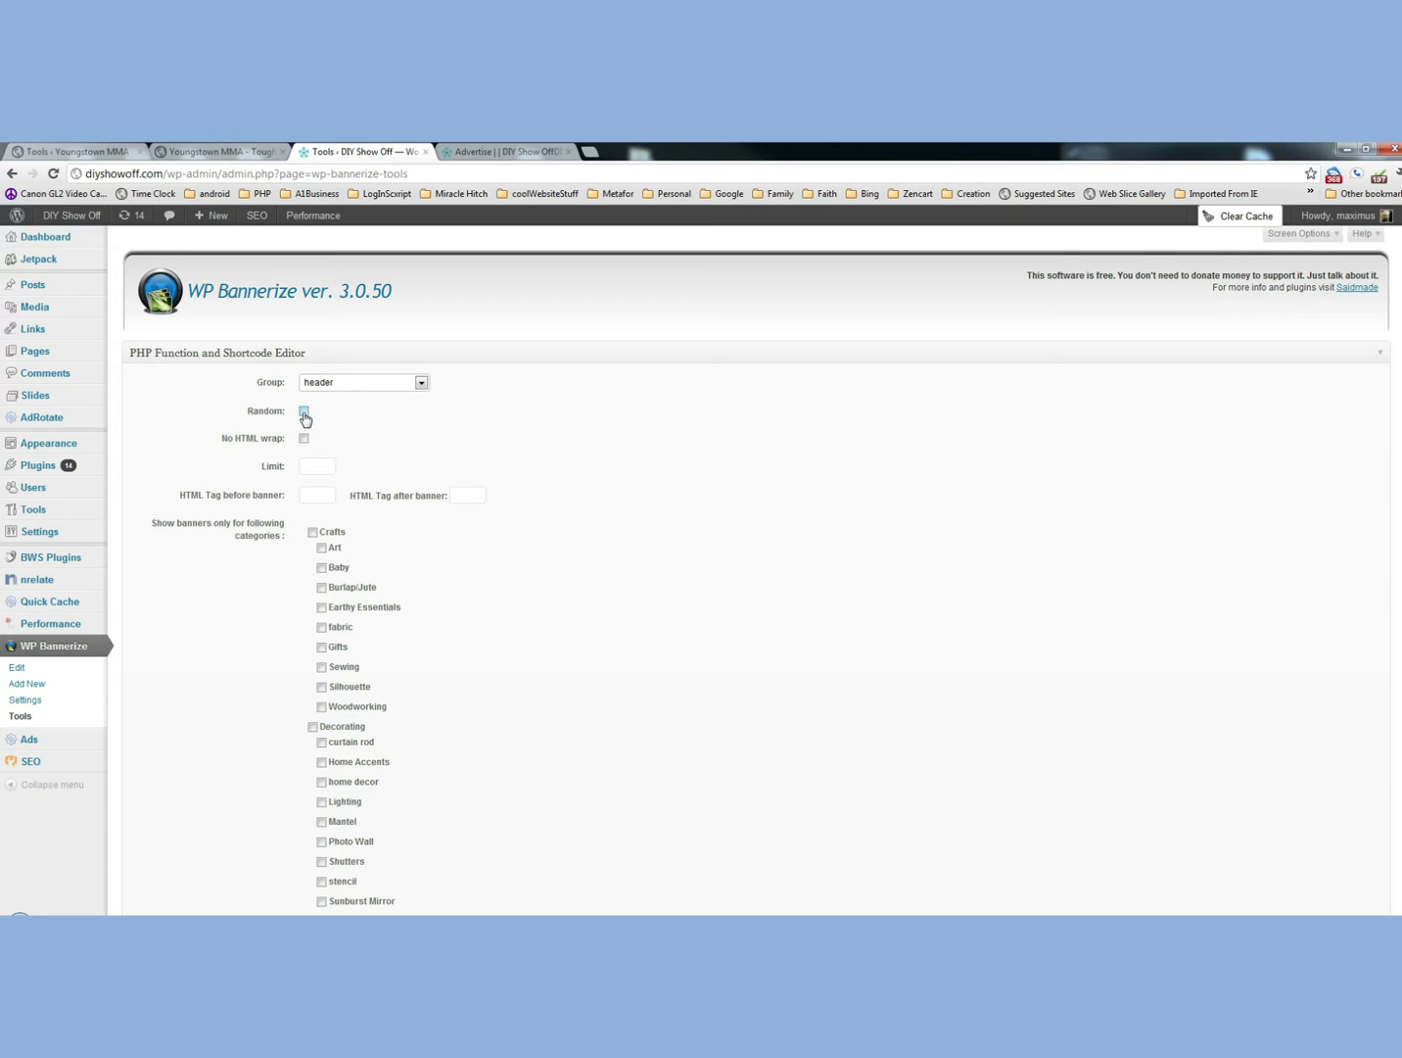
click(305, 412)
scroll(576, 579, down, 3)
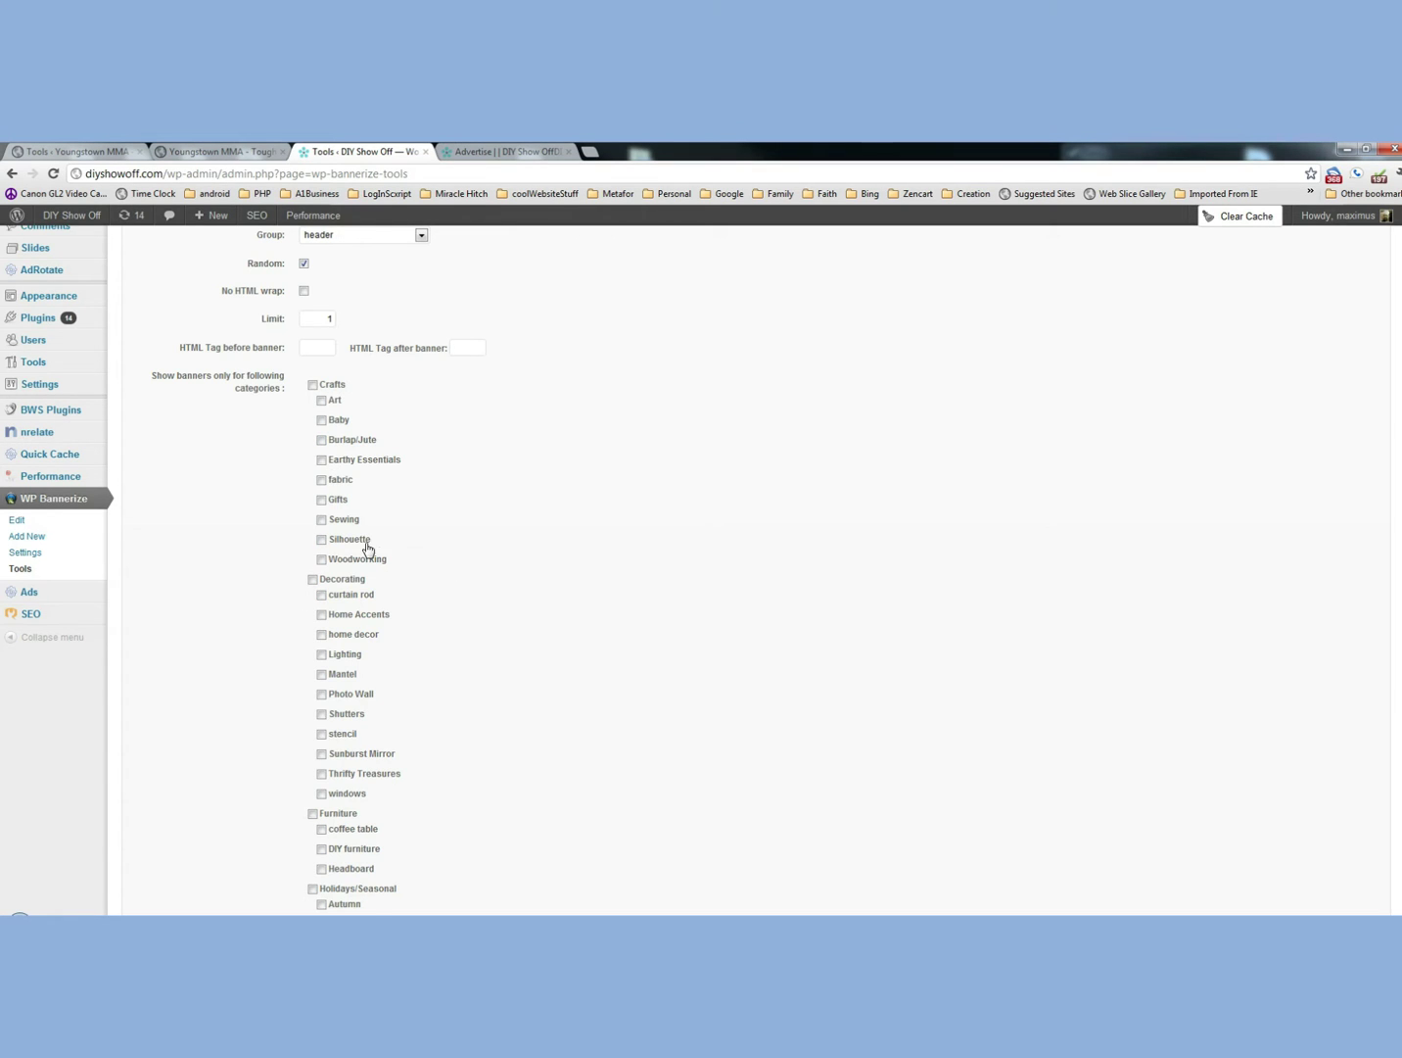
scroll(368, 554, down, 3)
scroll(427, 540, up, 2)
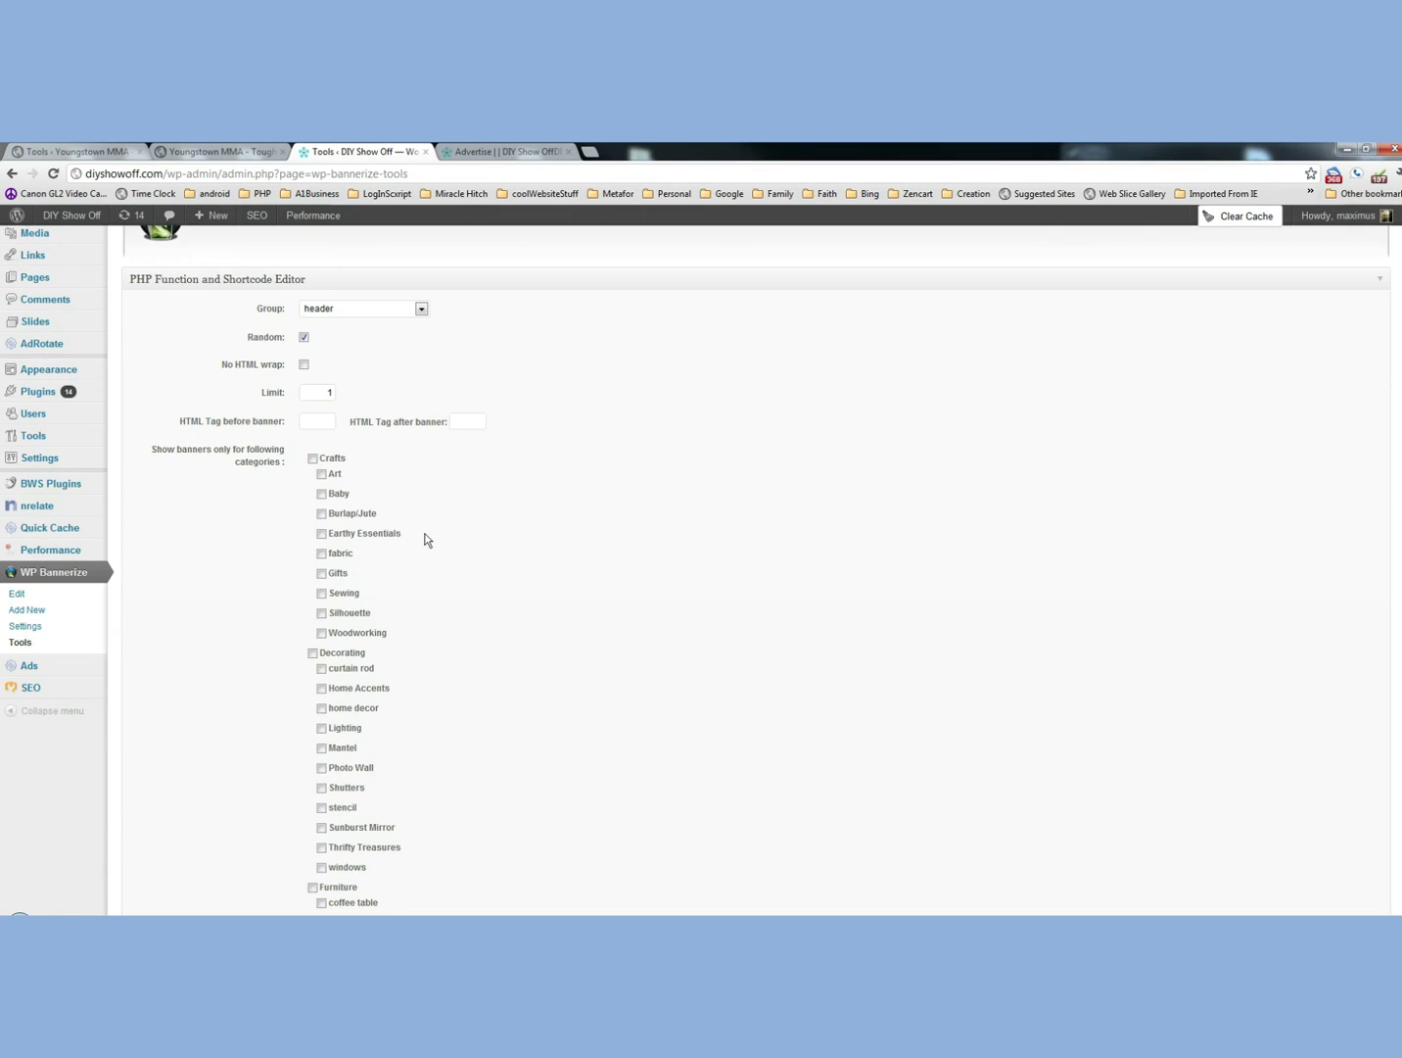
scroll(495, 545, down, 15)
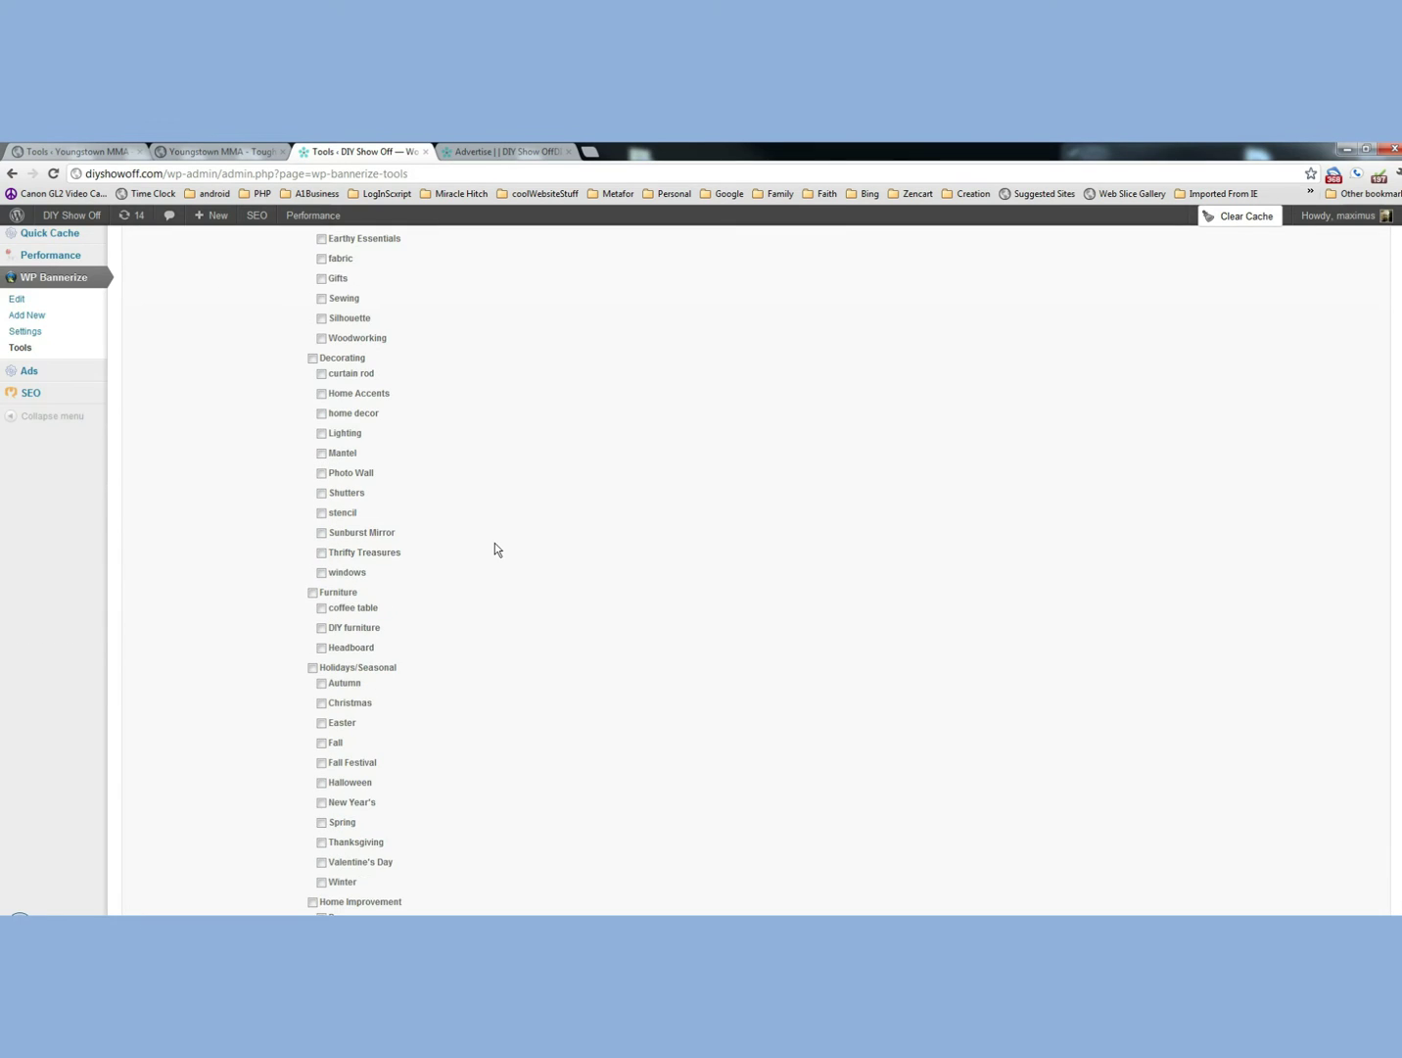
scroll(490, 557, down, 6)
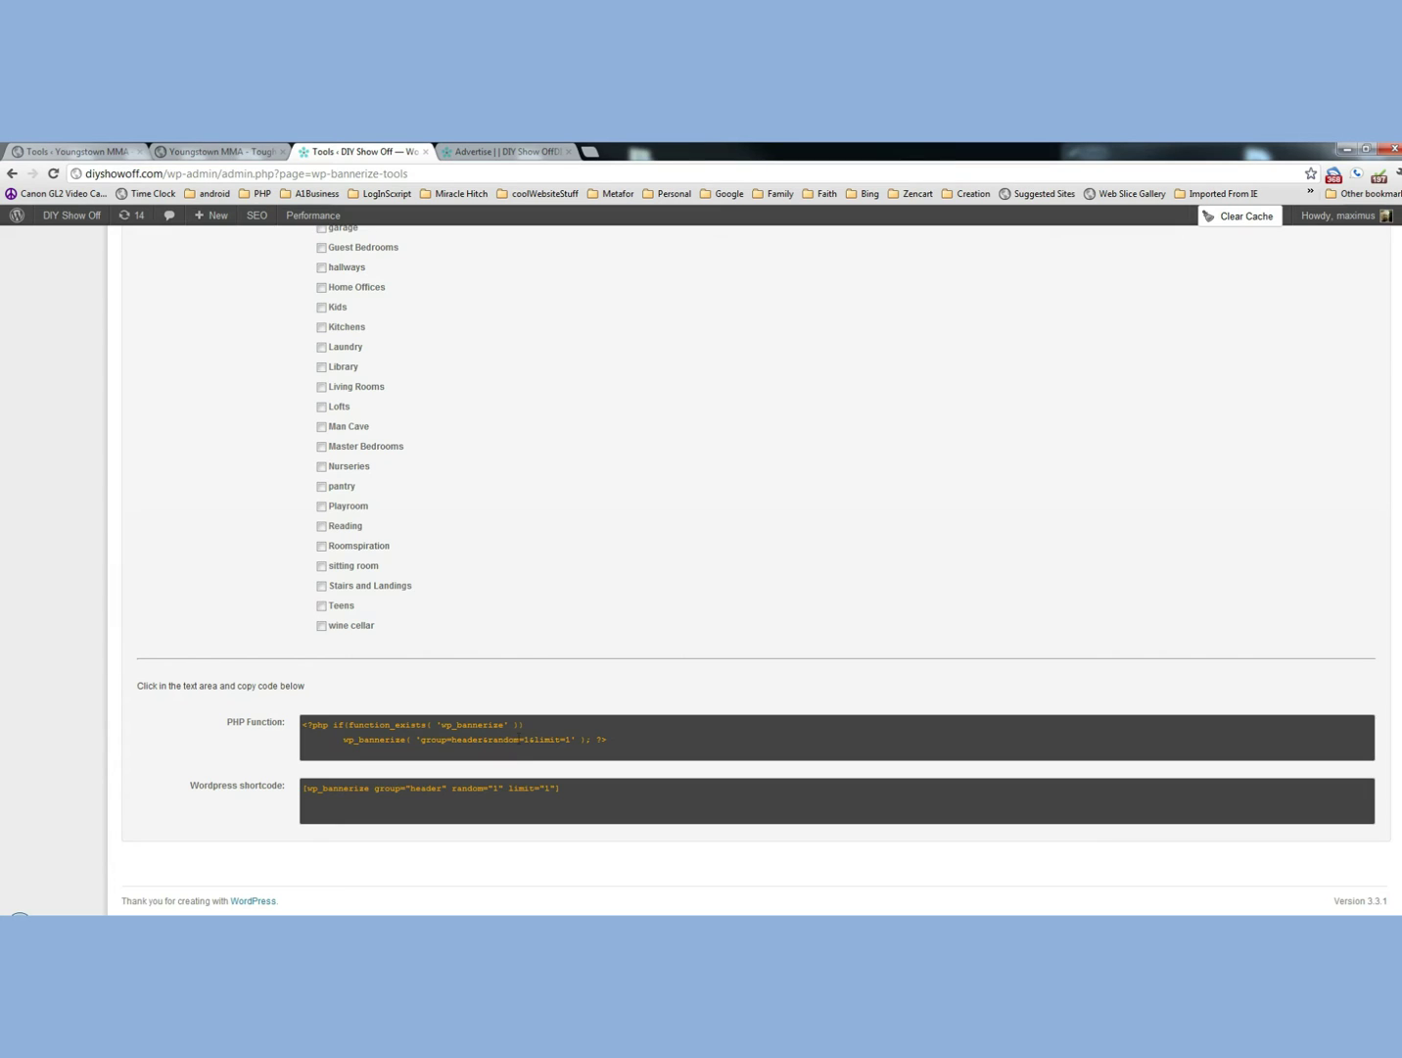
Copy the header-group PHP function, without the wine cellar category filter, to the clipboard.
scroll(529, 705, up, 15)
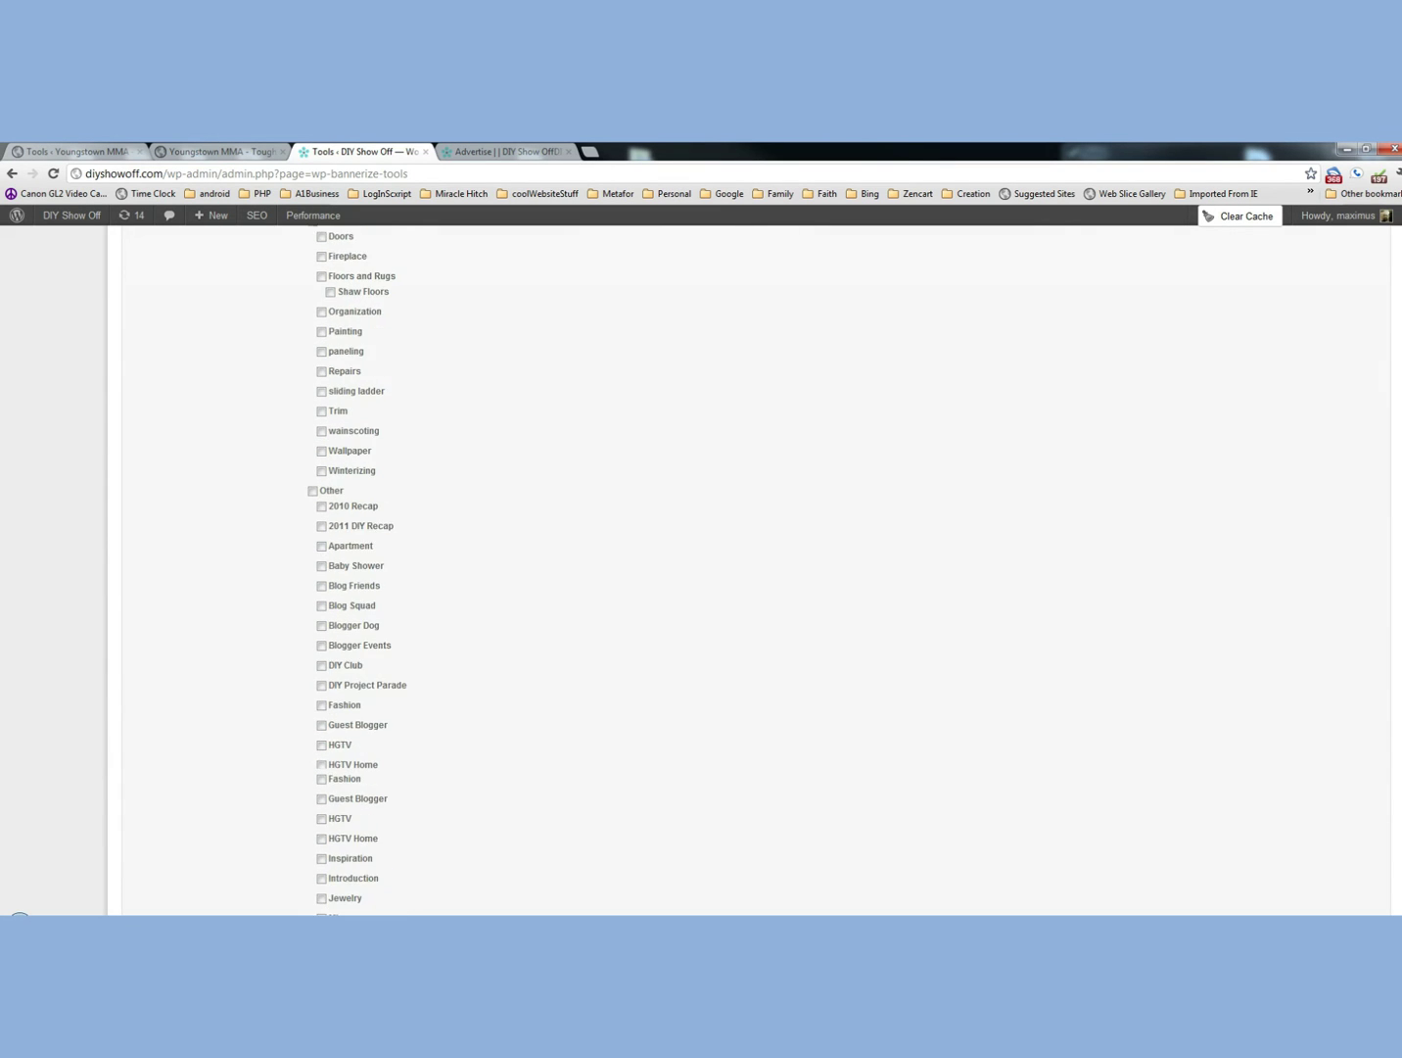
scroll(526, 687, down, 15)
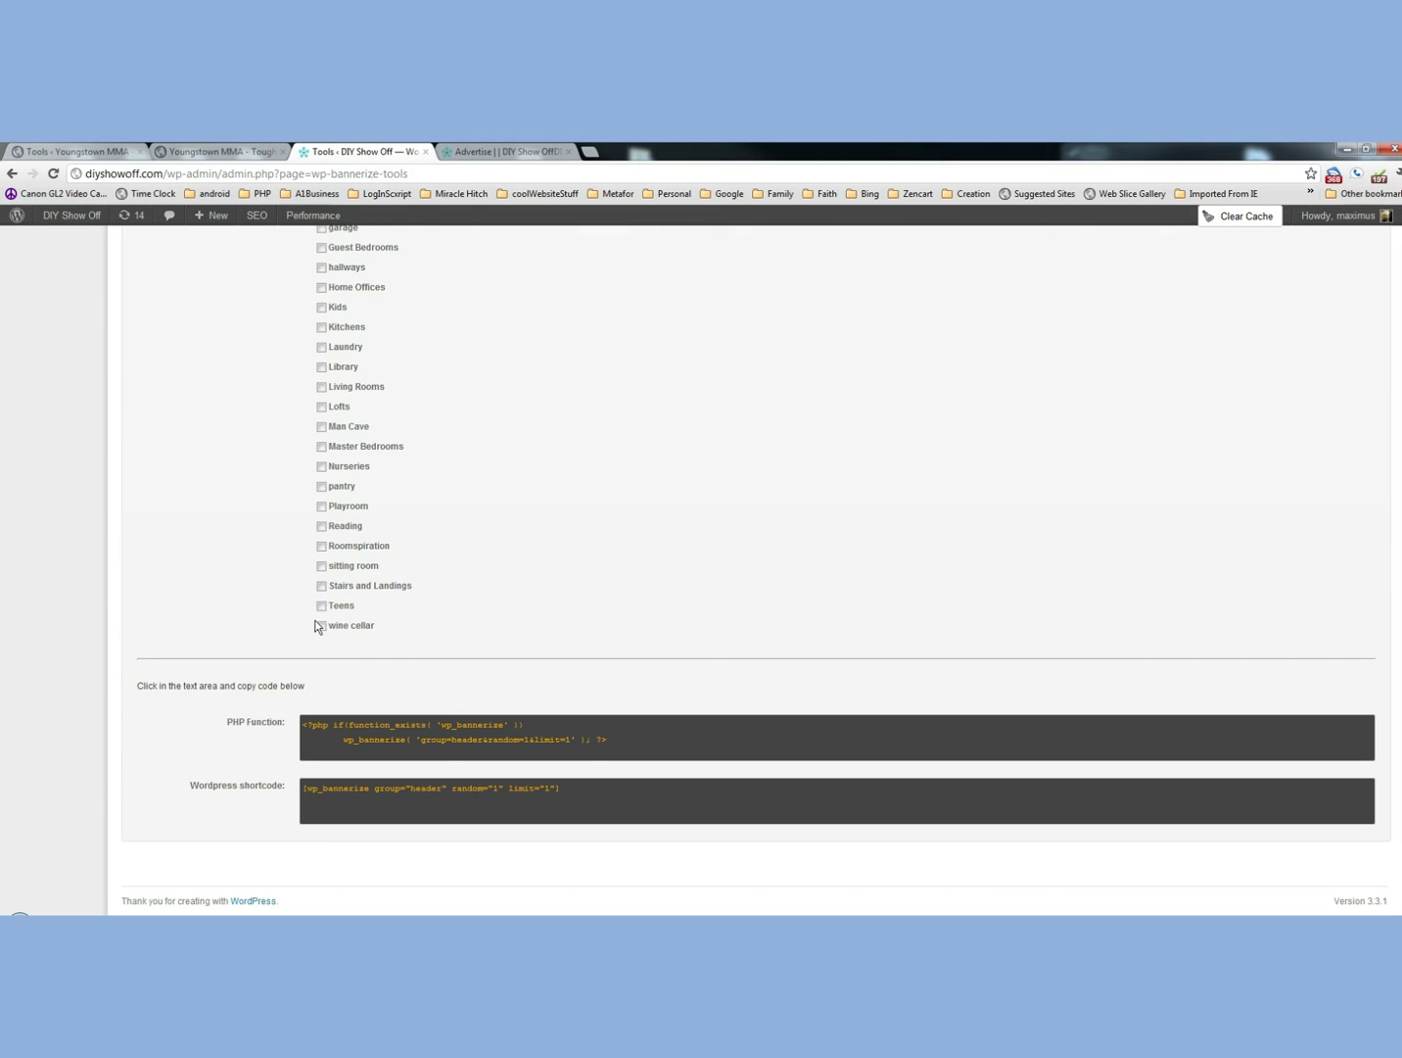
click(321, 627)
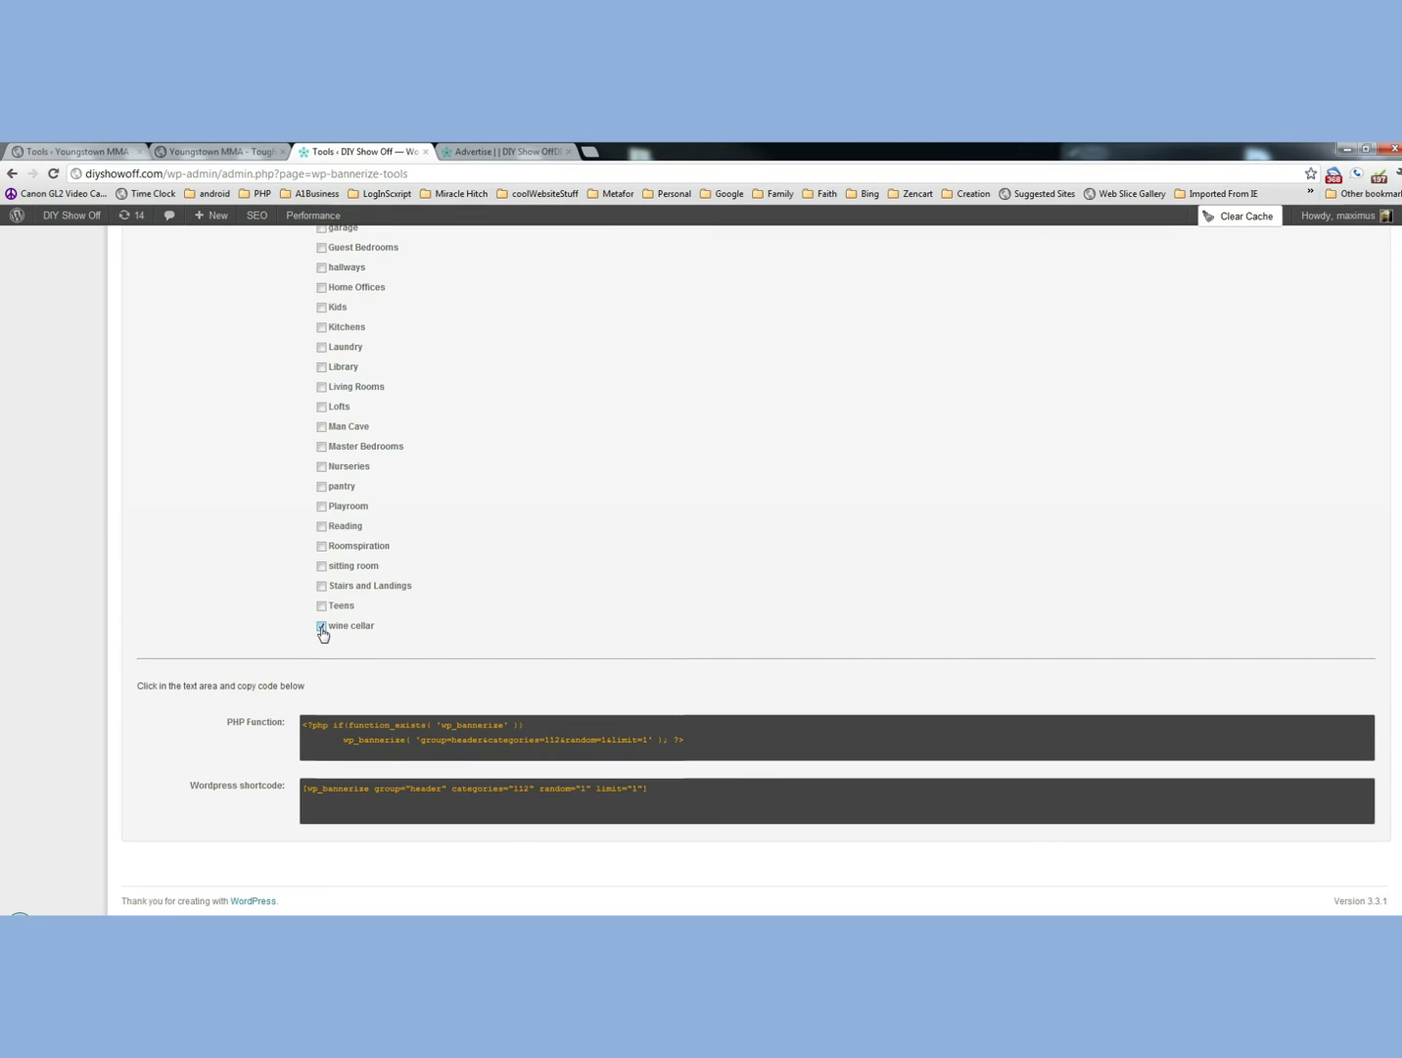
click(513, 751)
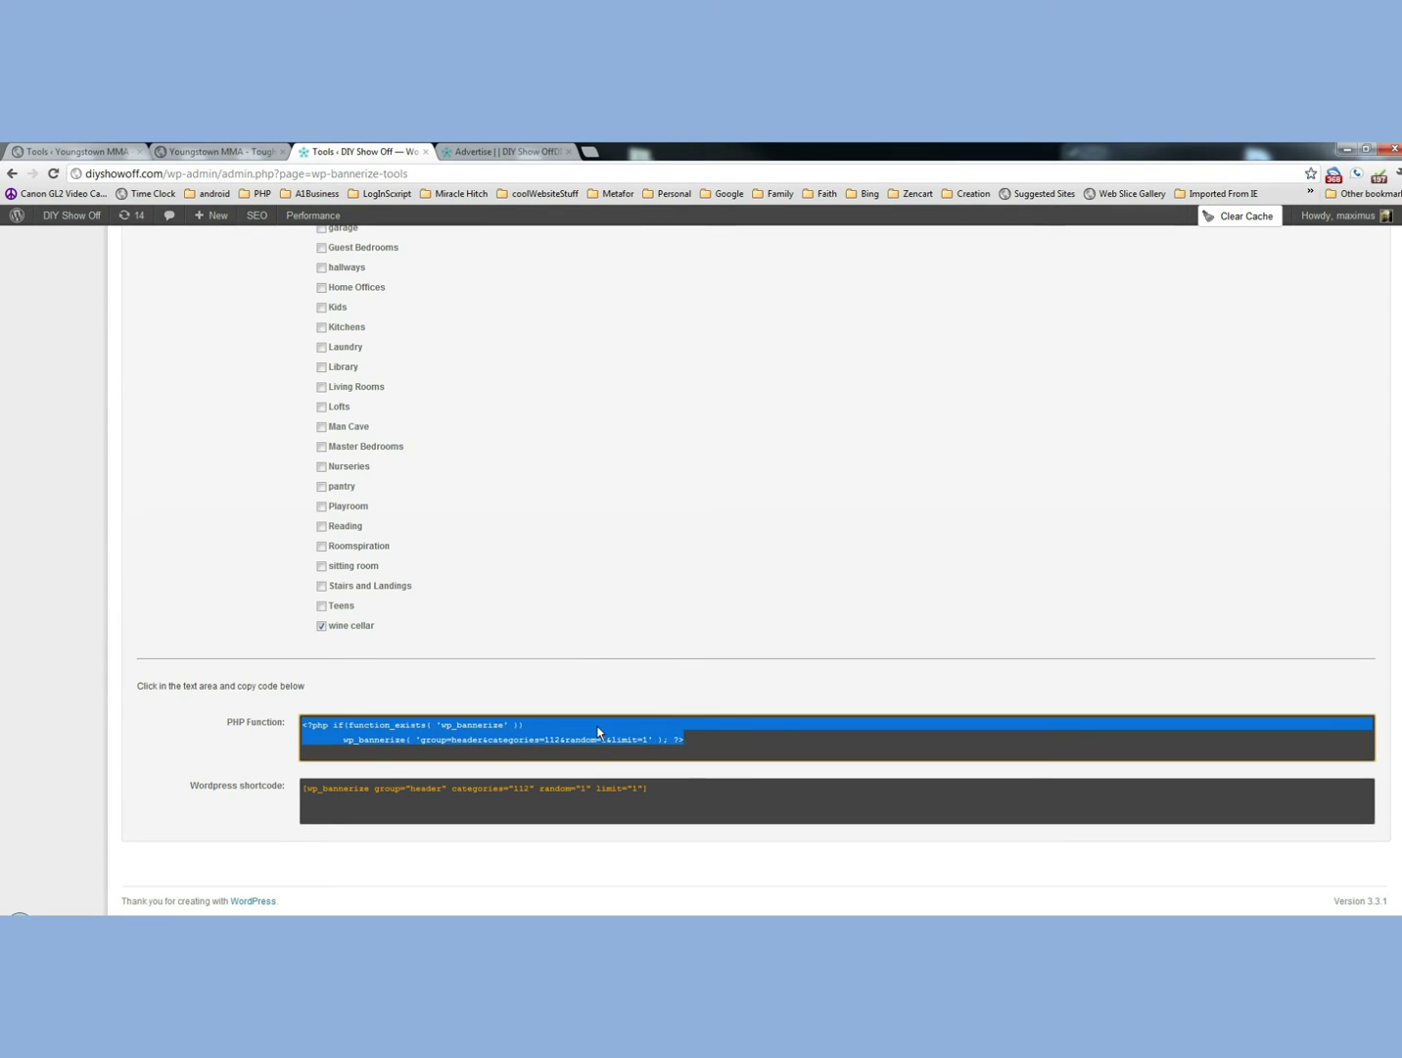
click(322, 627)
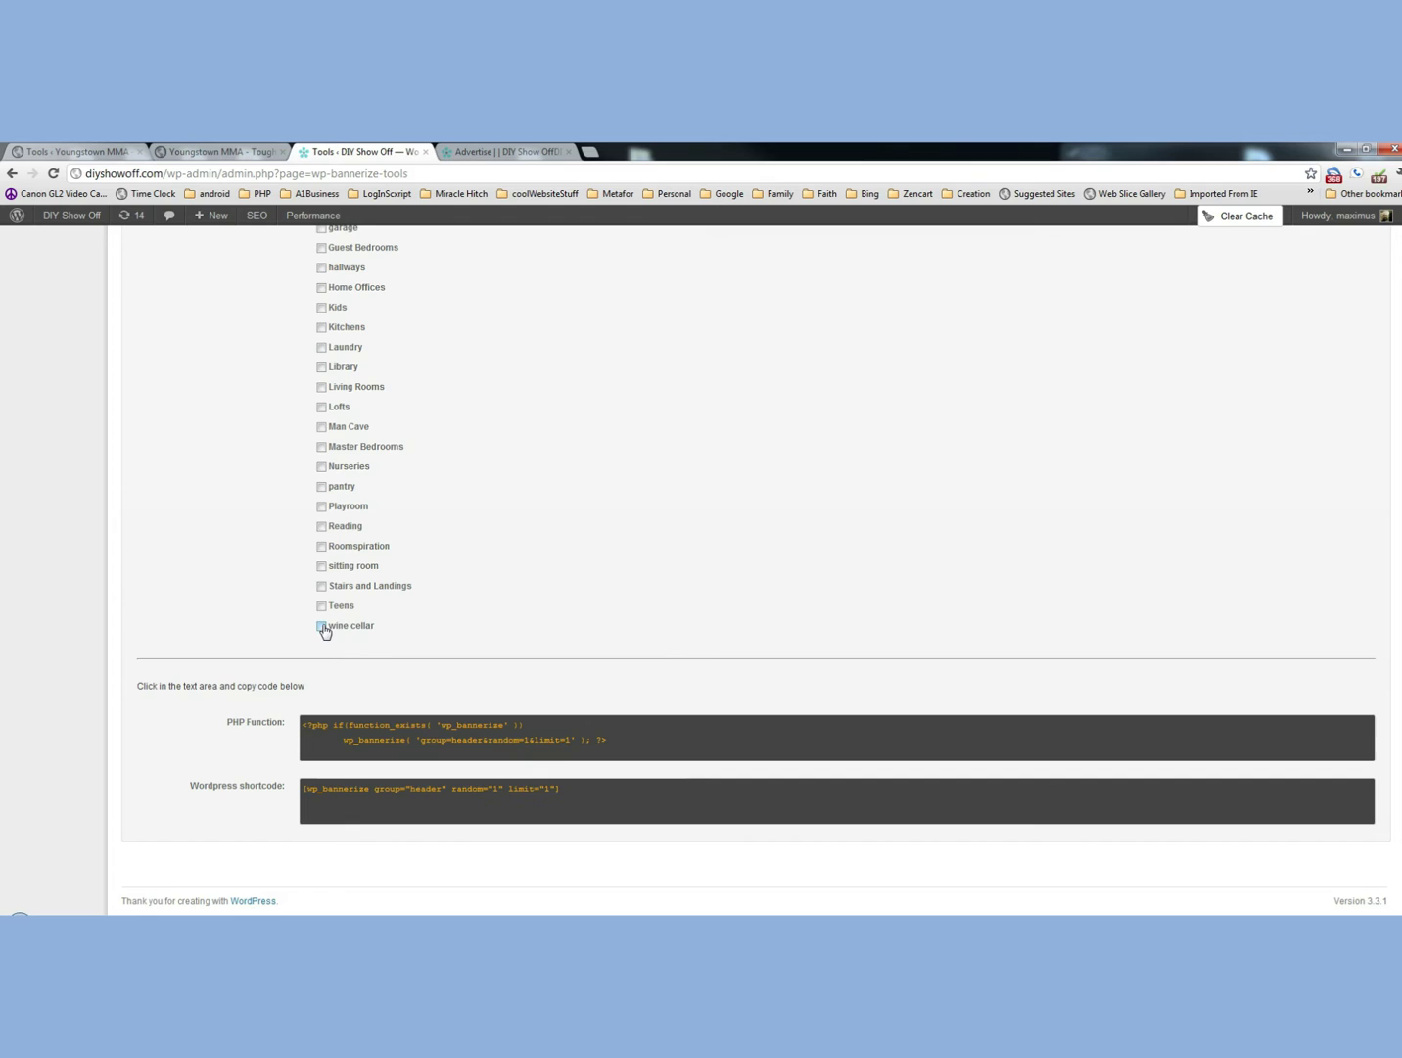
click(621, 744)
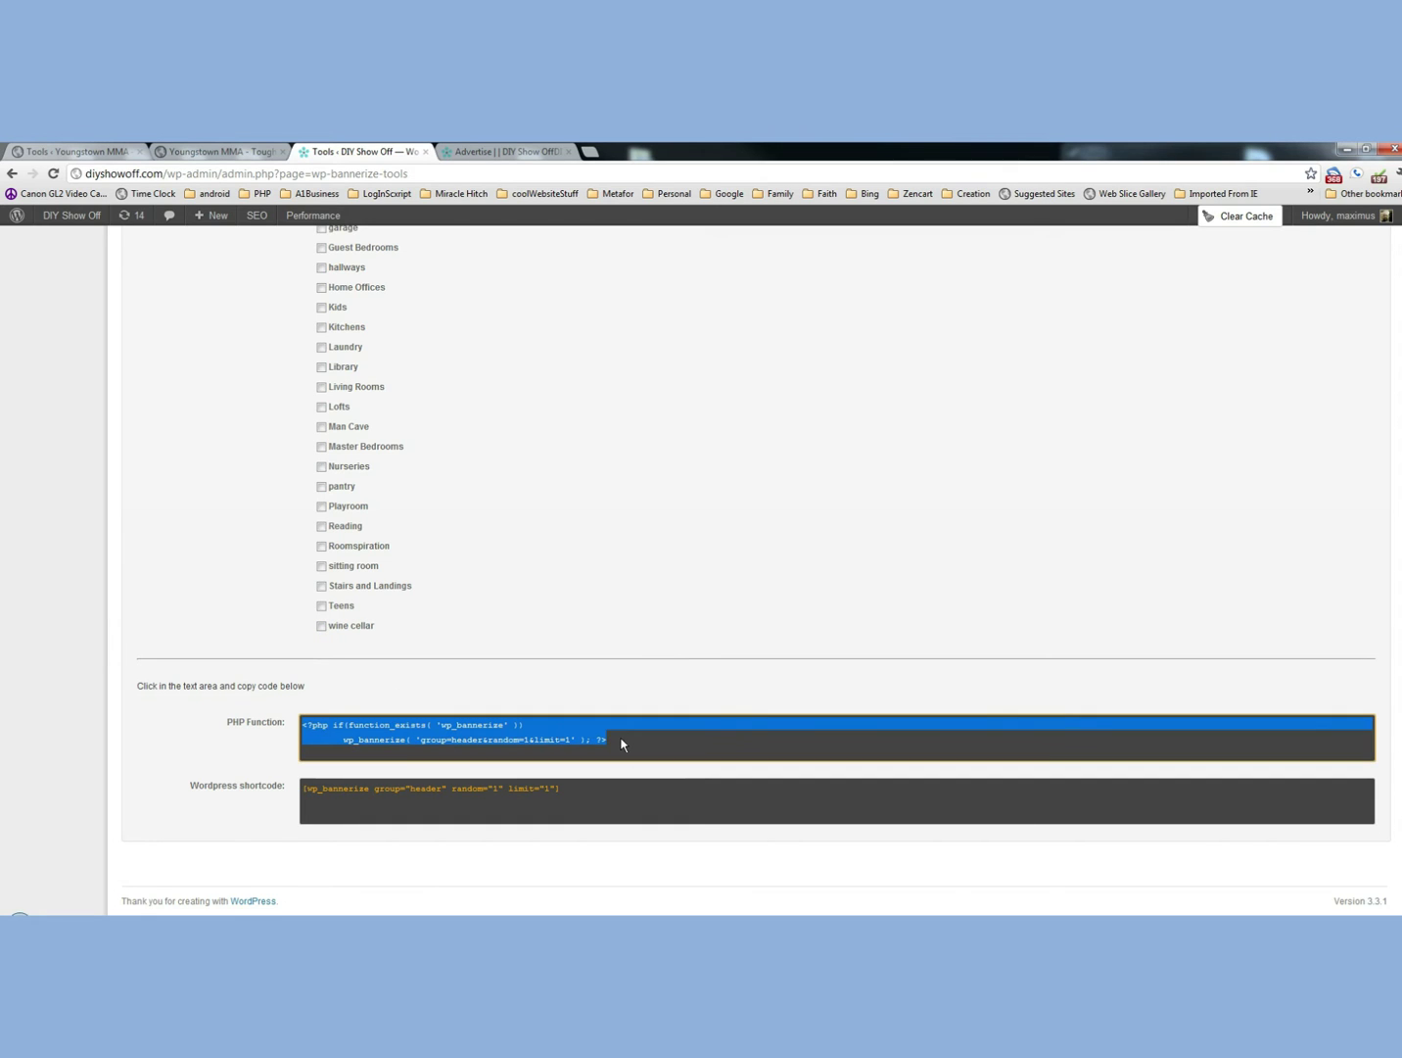
right_click(545, 739)
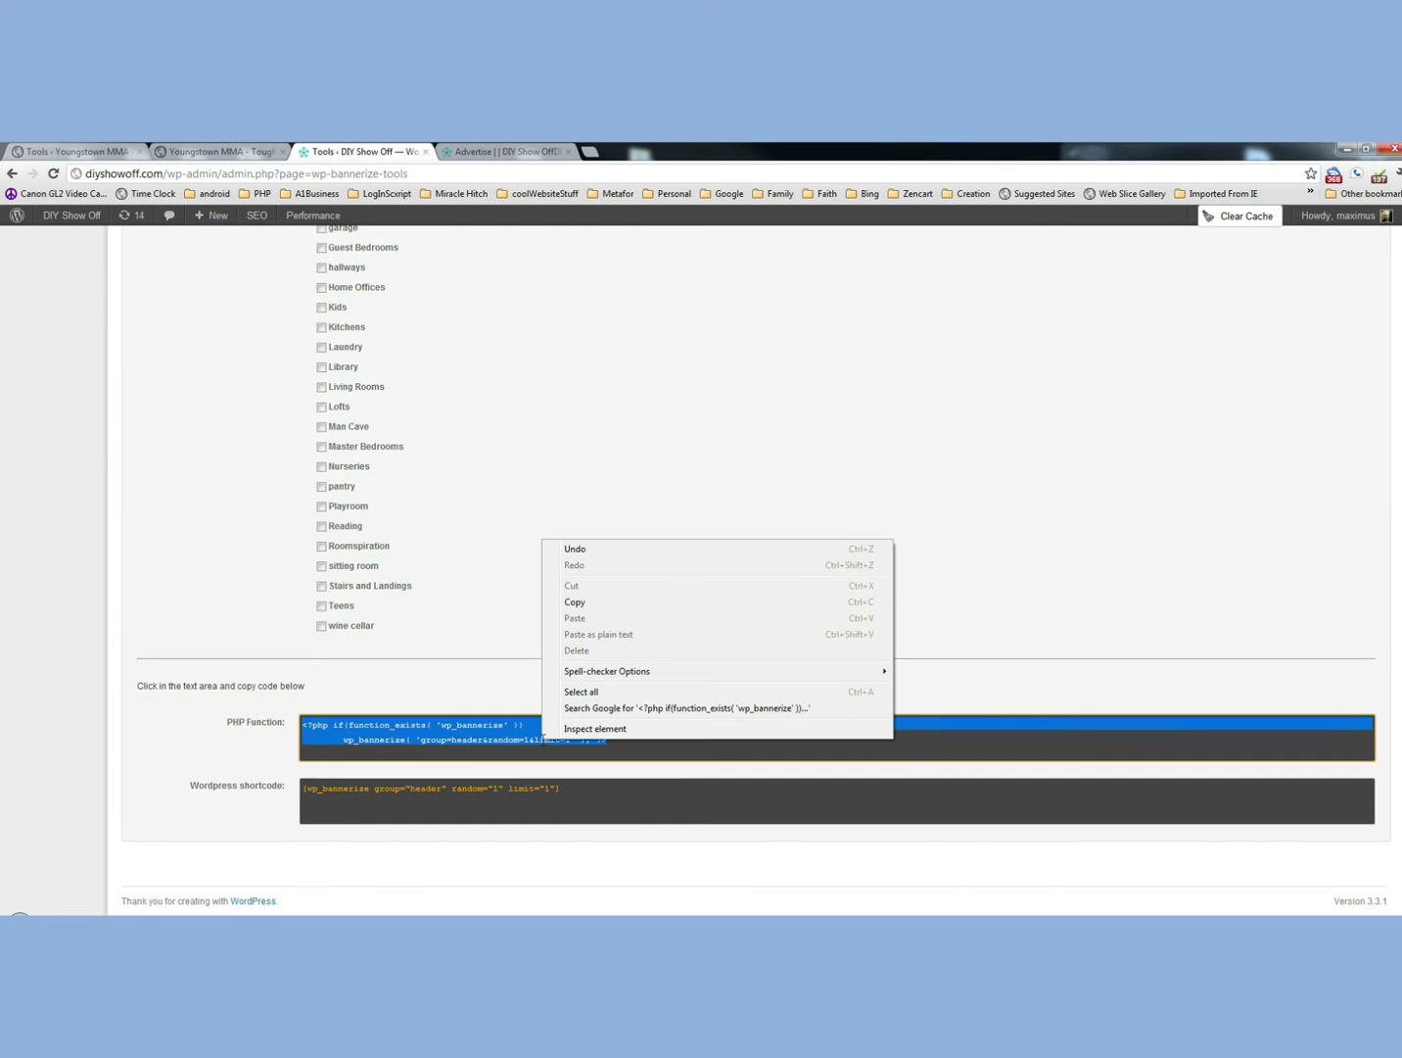
click(577, 602)
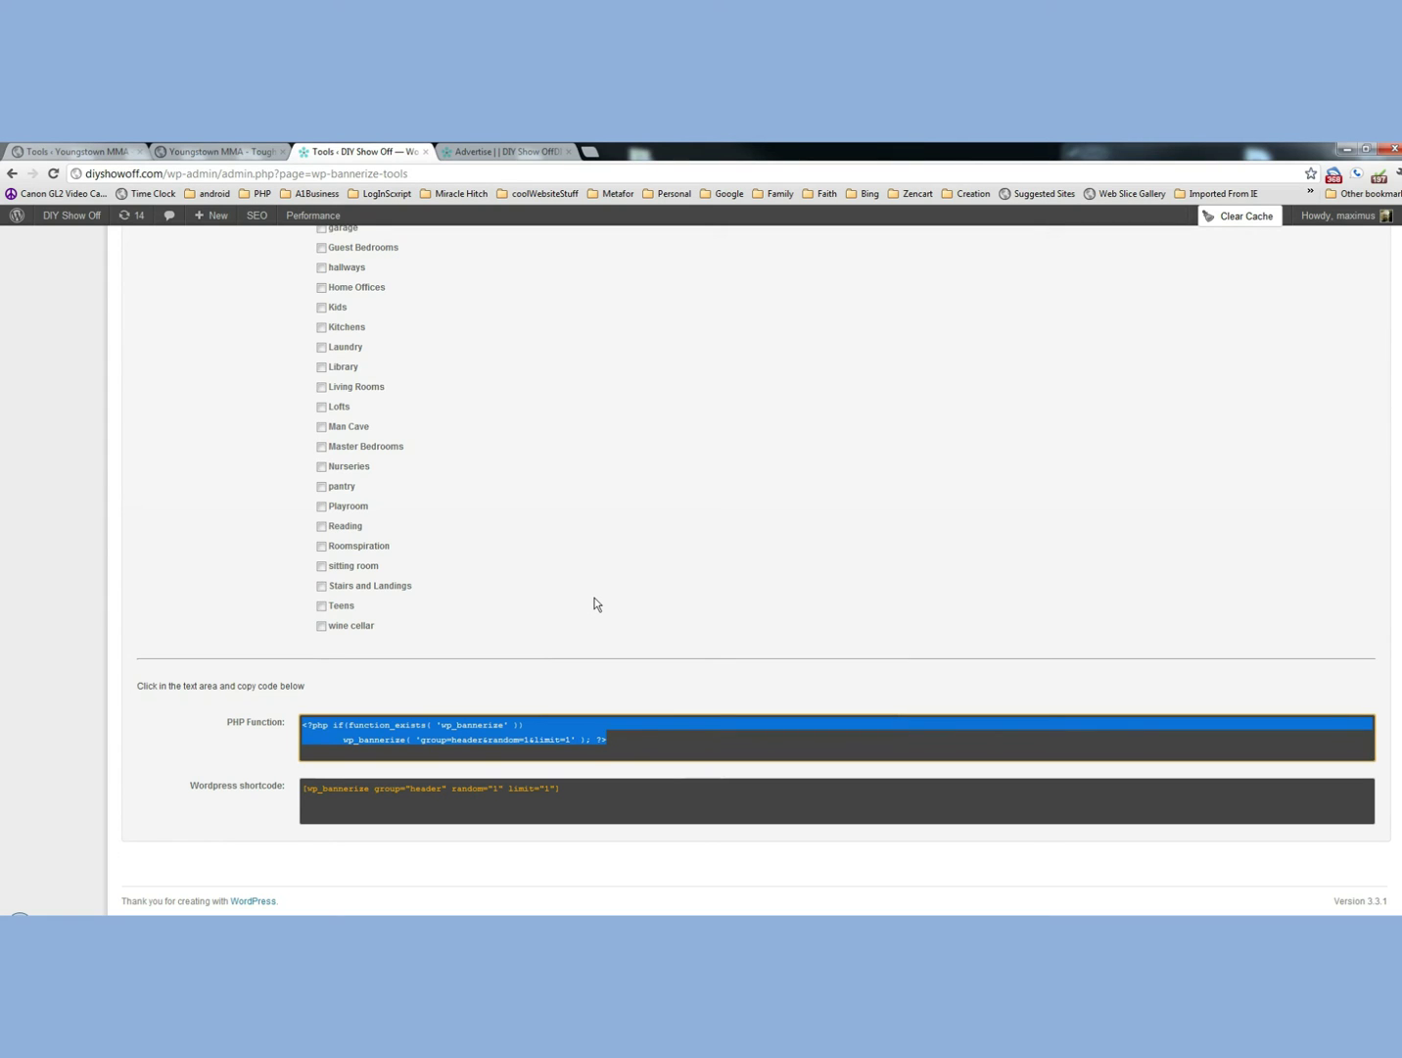
click(595, 603)
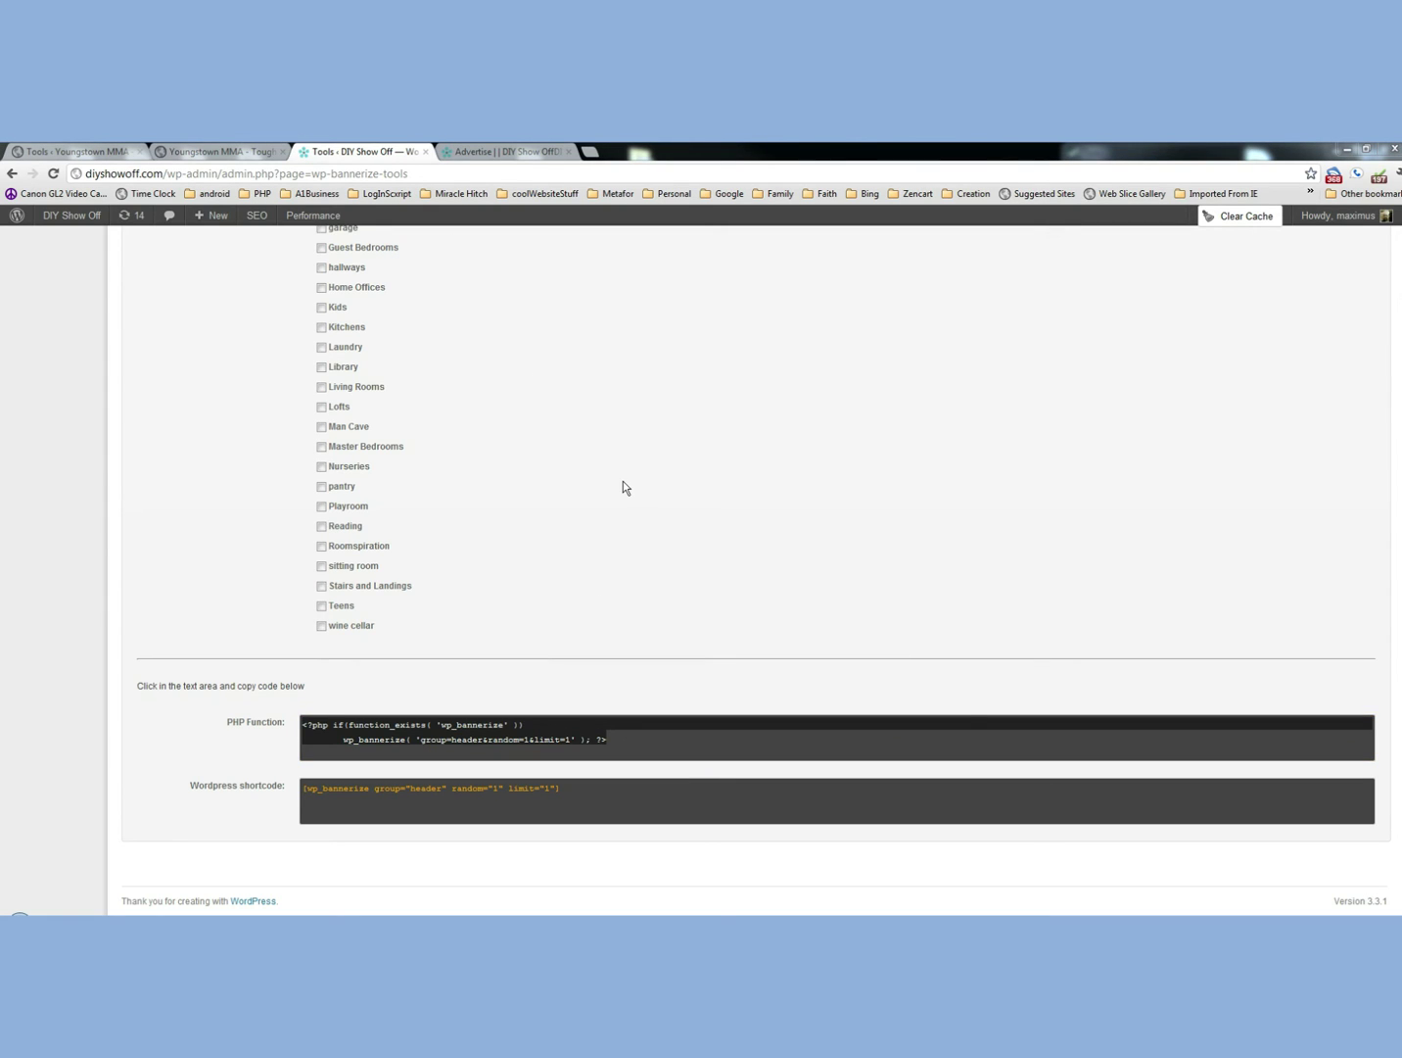
click(504, 151)
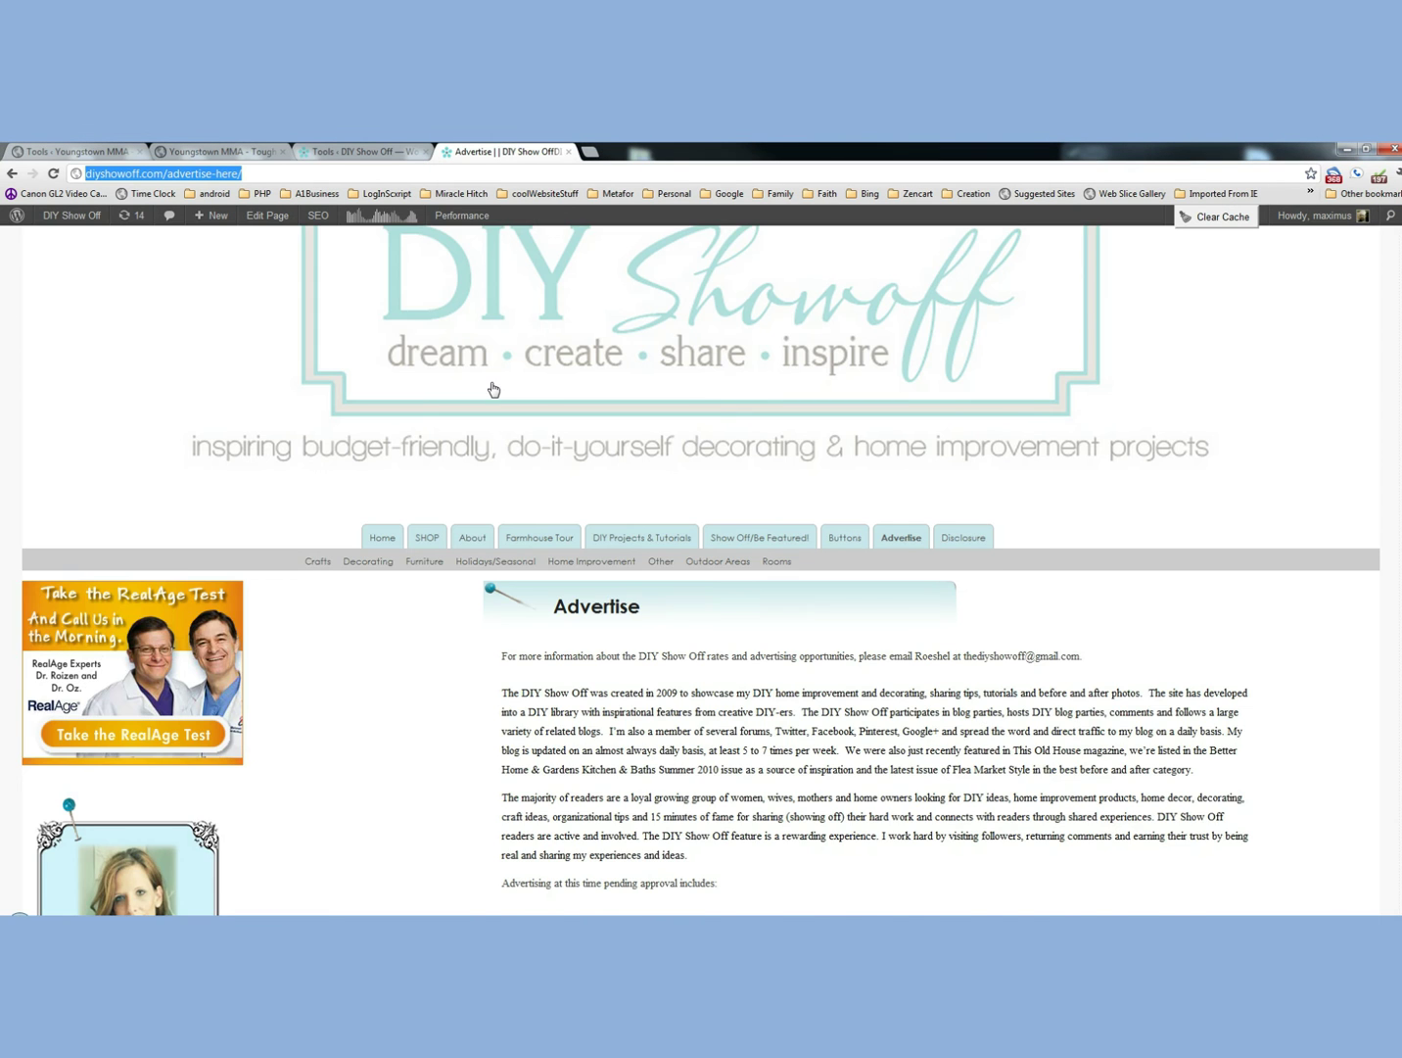
scroll(491, 387, up, 3)
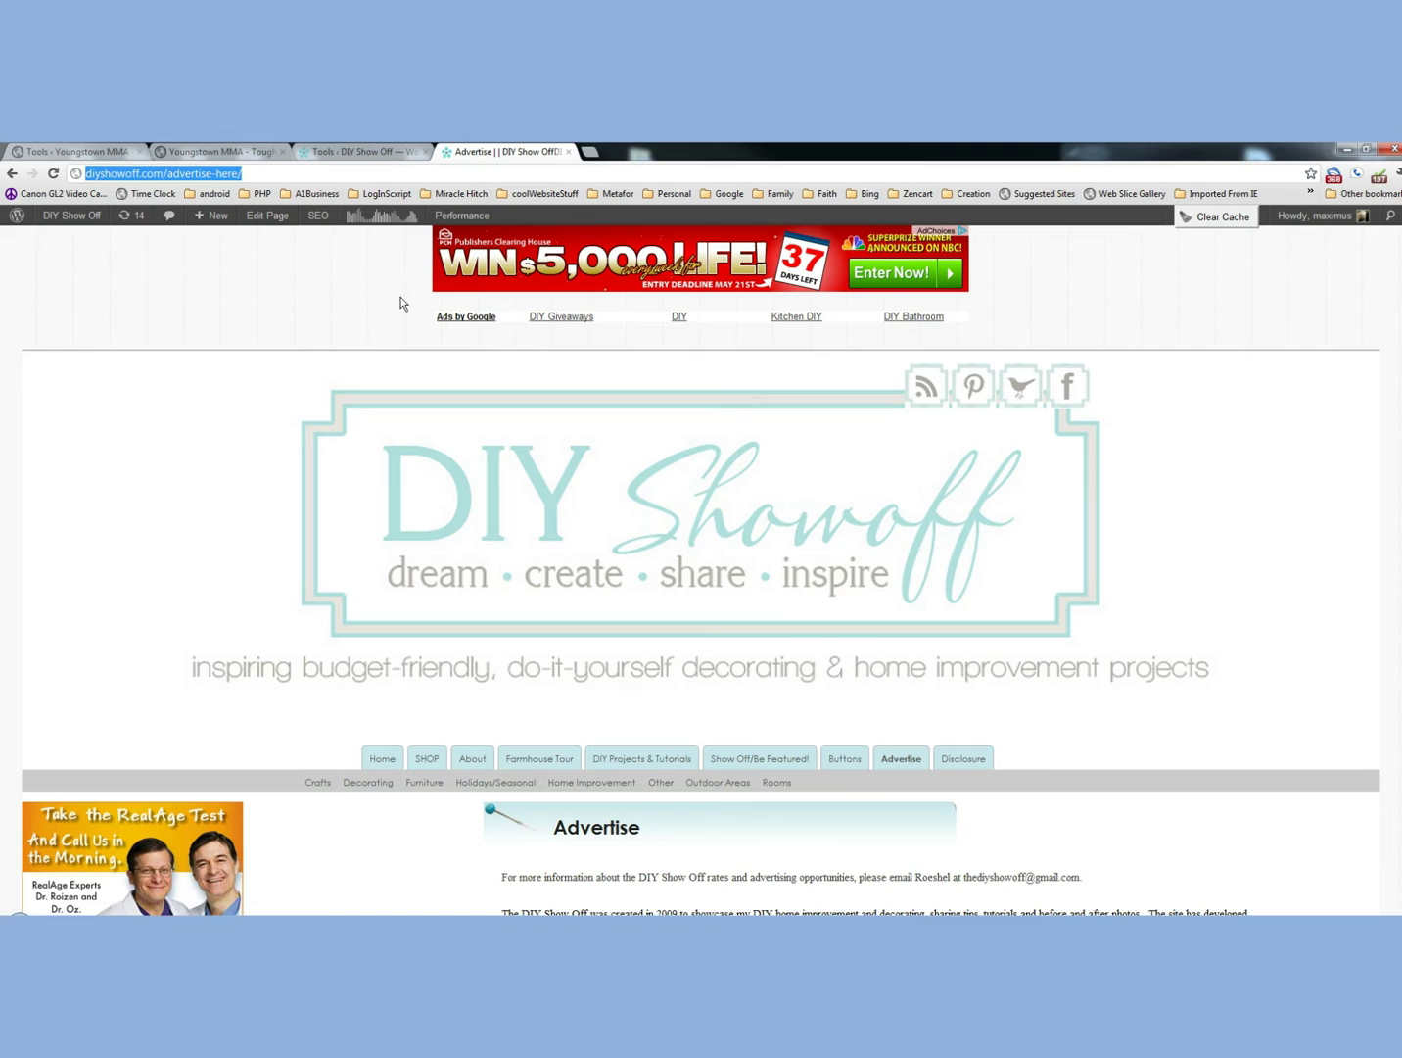
scroll(853, 352, down, 2)
scroll(846, 353, up, 2)
scroll(872, 489, down, 2)
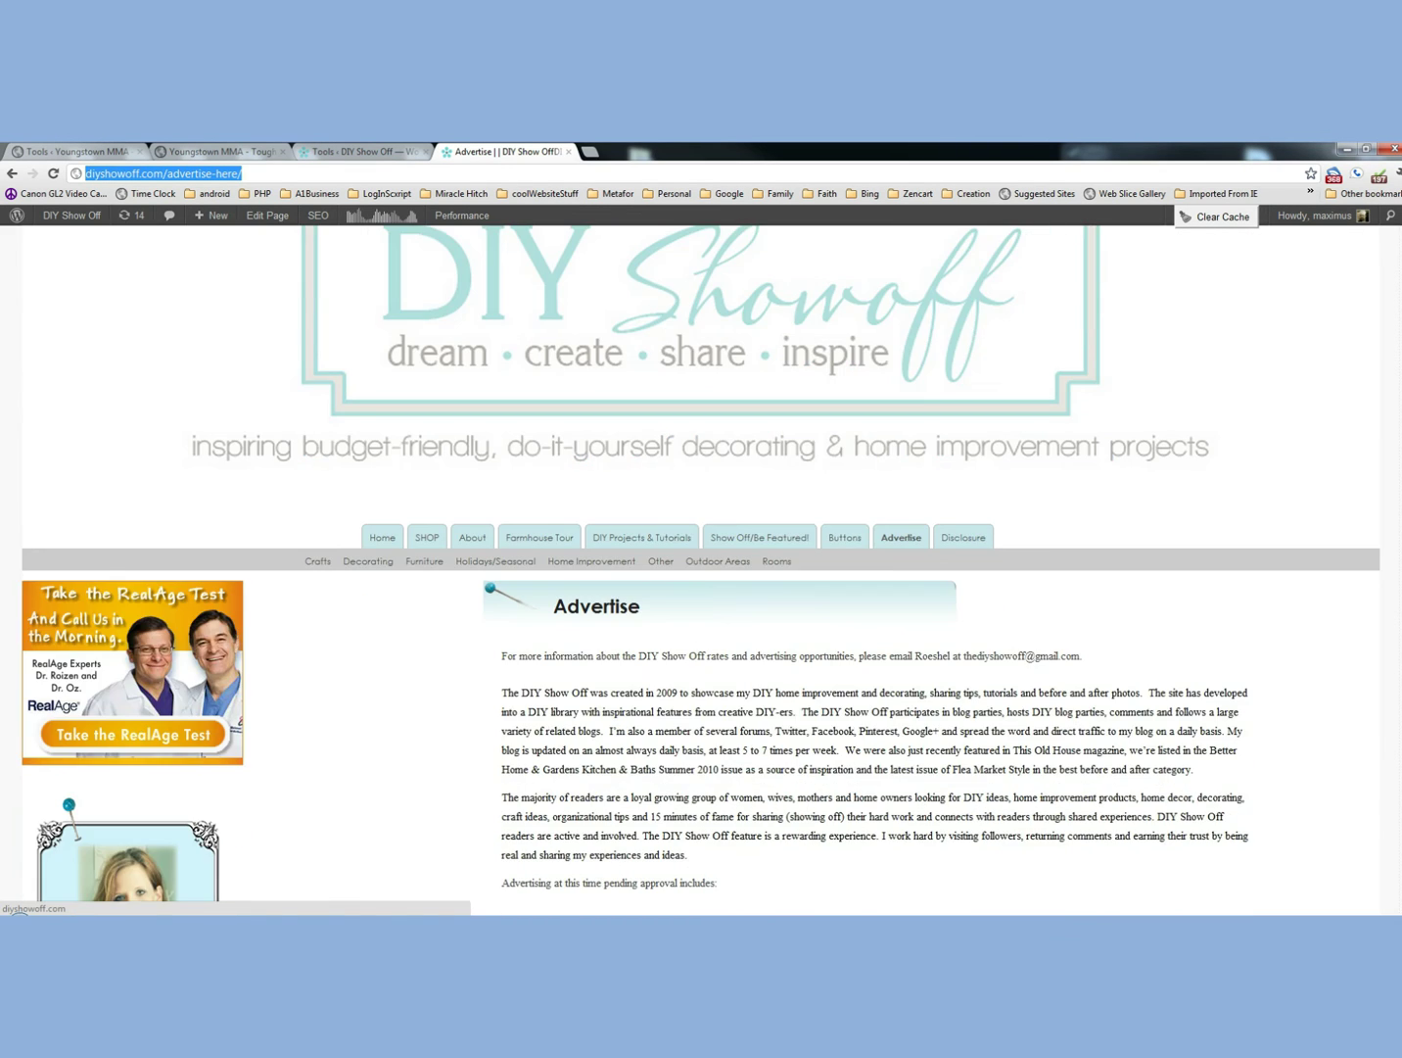
scroll(868, 489, up, 2)
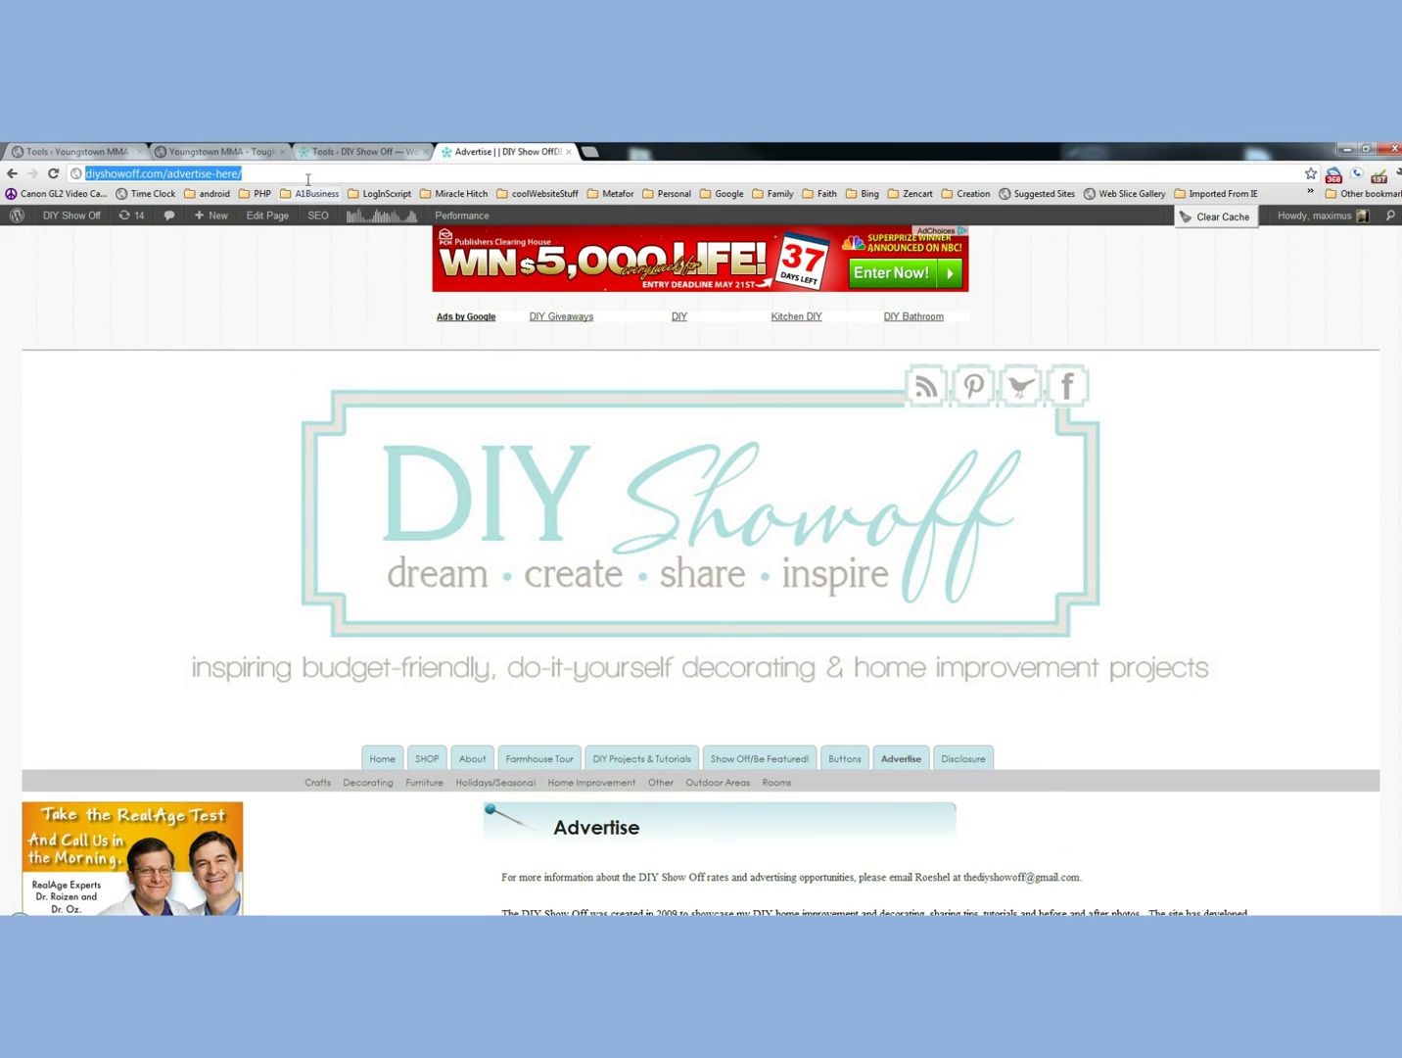
Open header.php in the WordPress theme file editor.
click(345, 153)
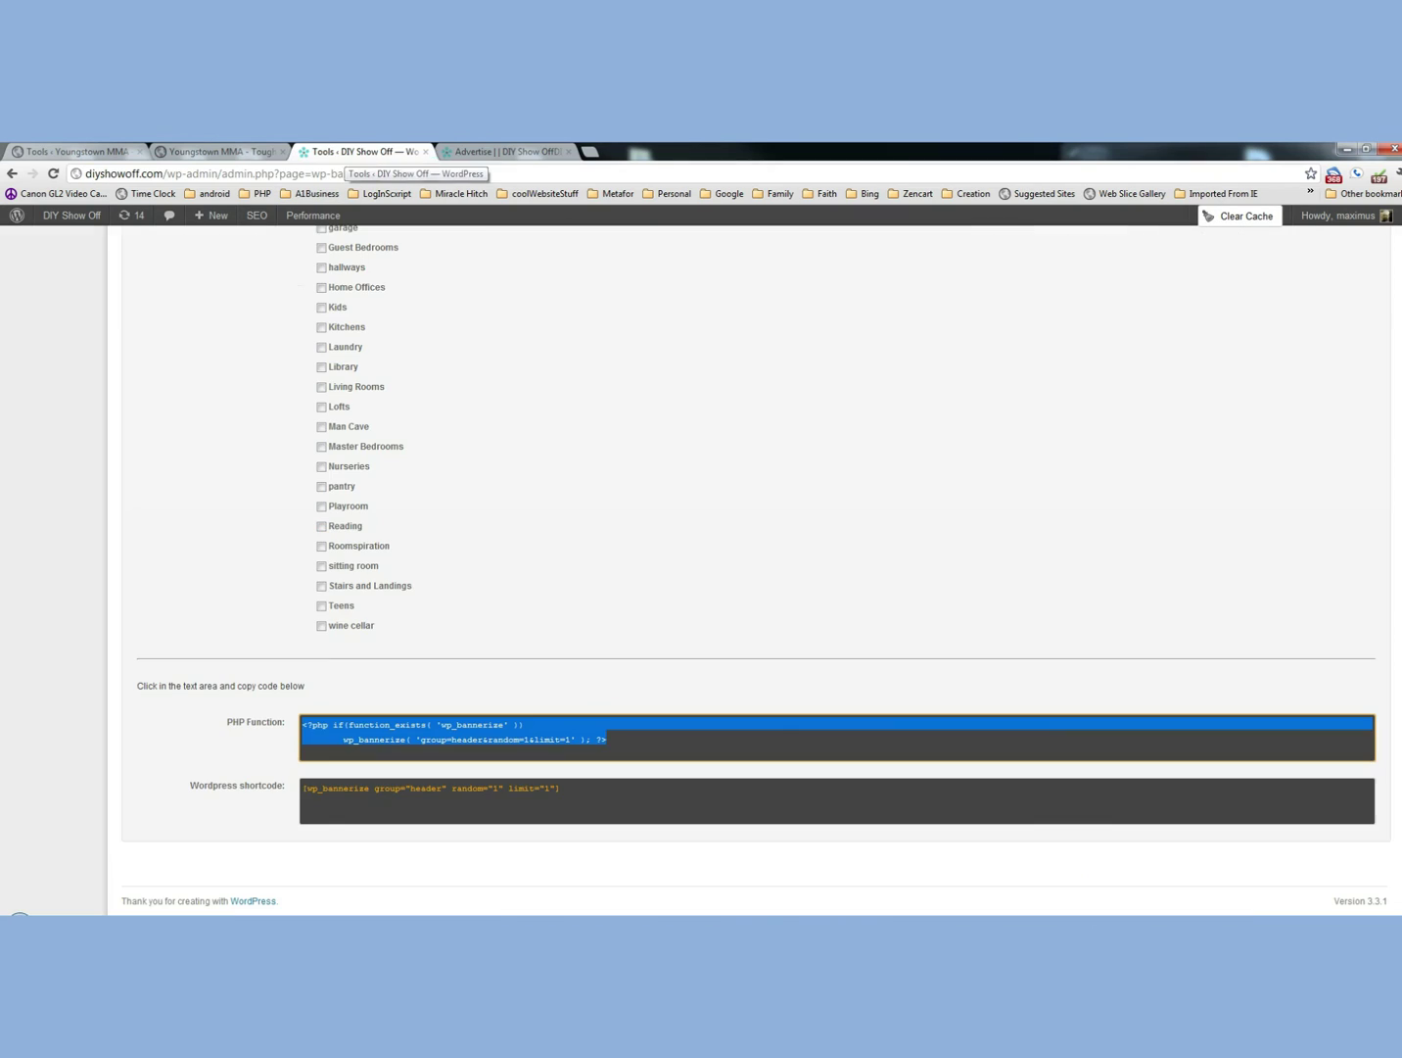
scroll(258, 455, up, 15)
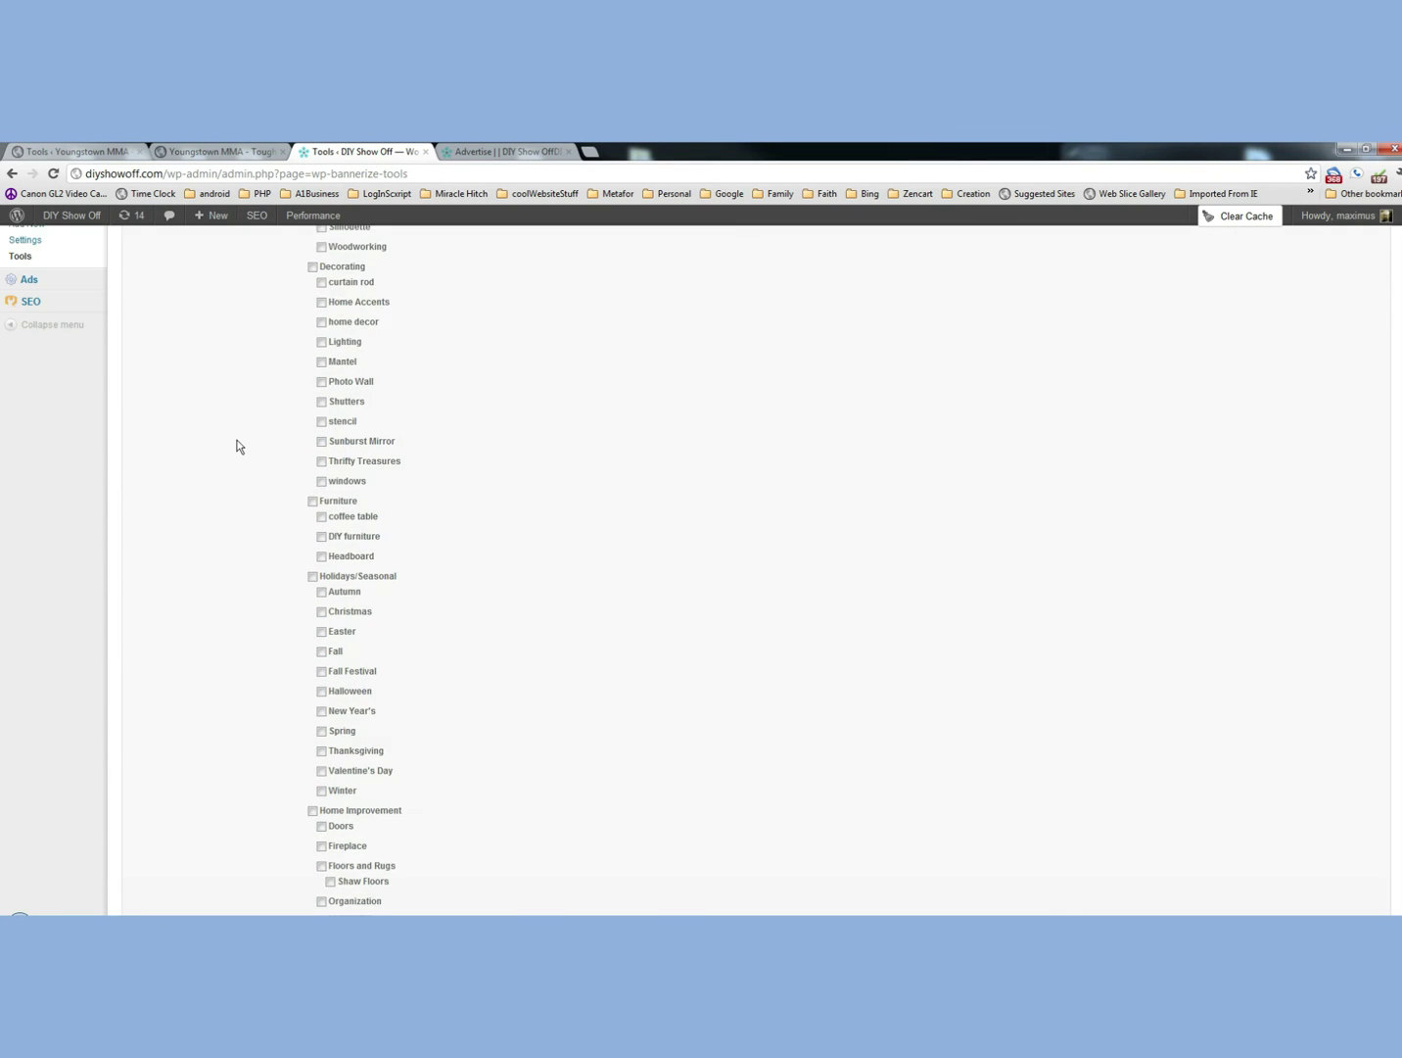
mouse_move(39, 446)
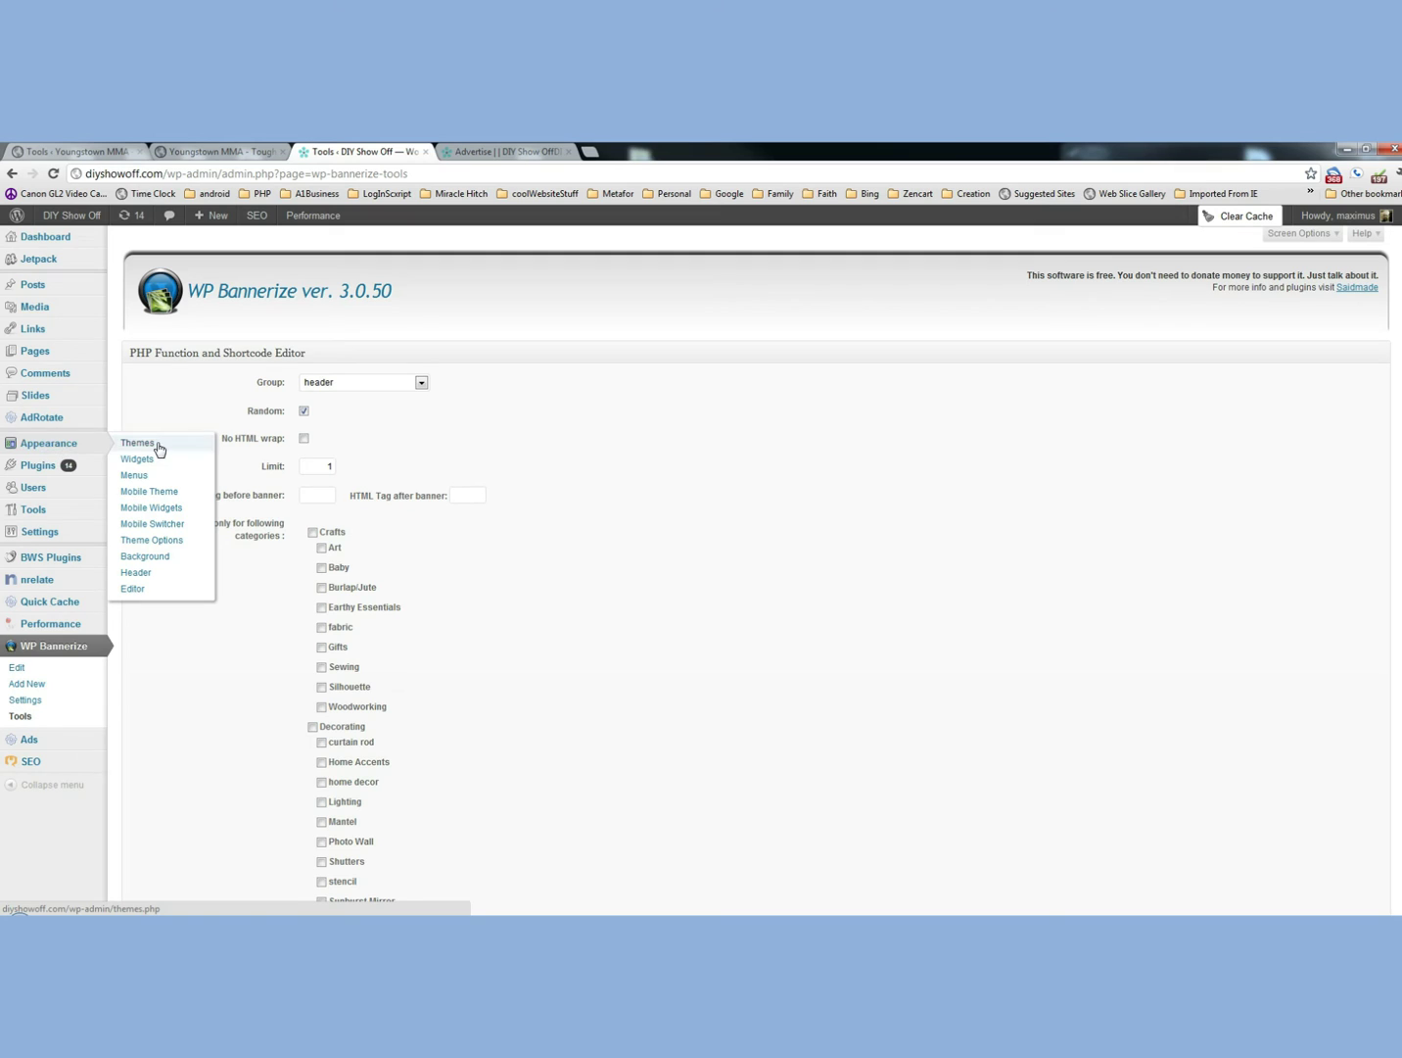
click(143, 592)
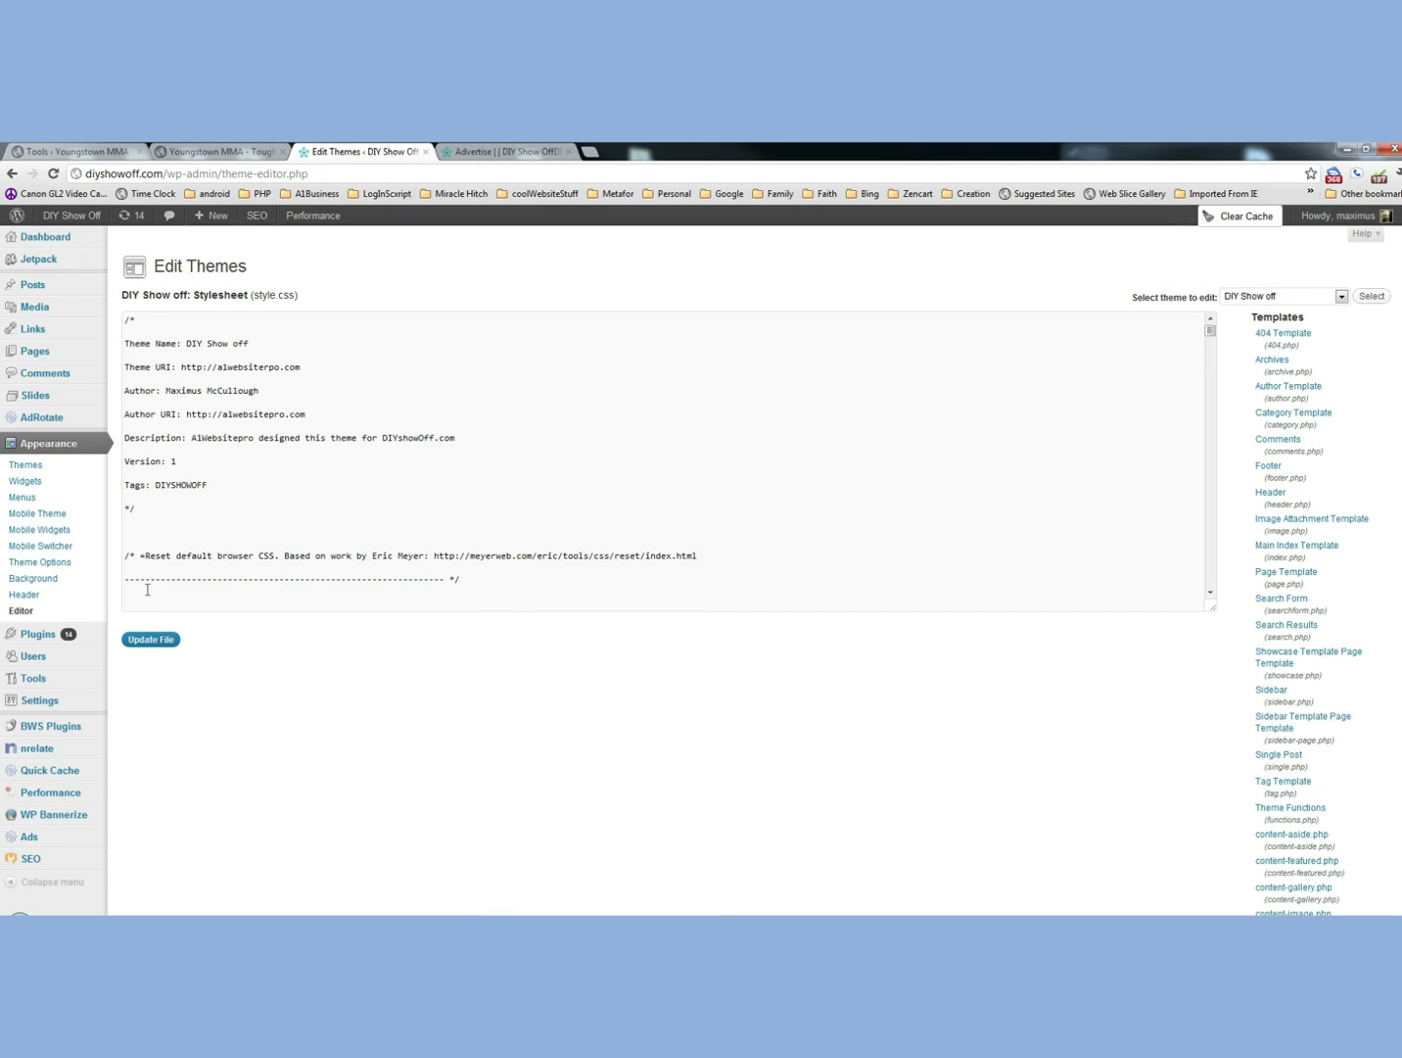
click(1275, 493)
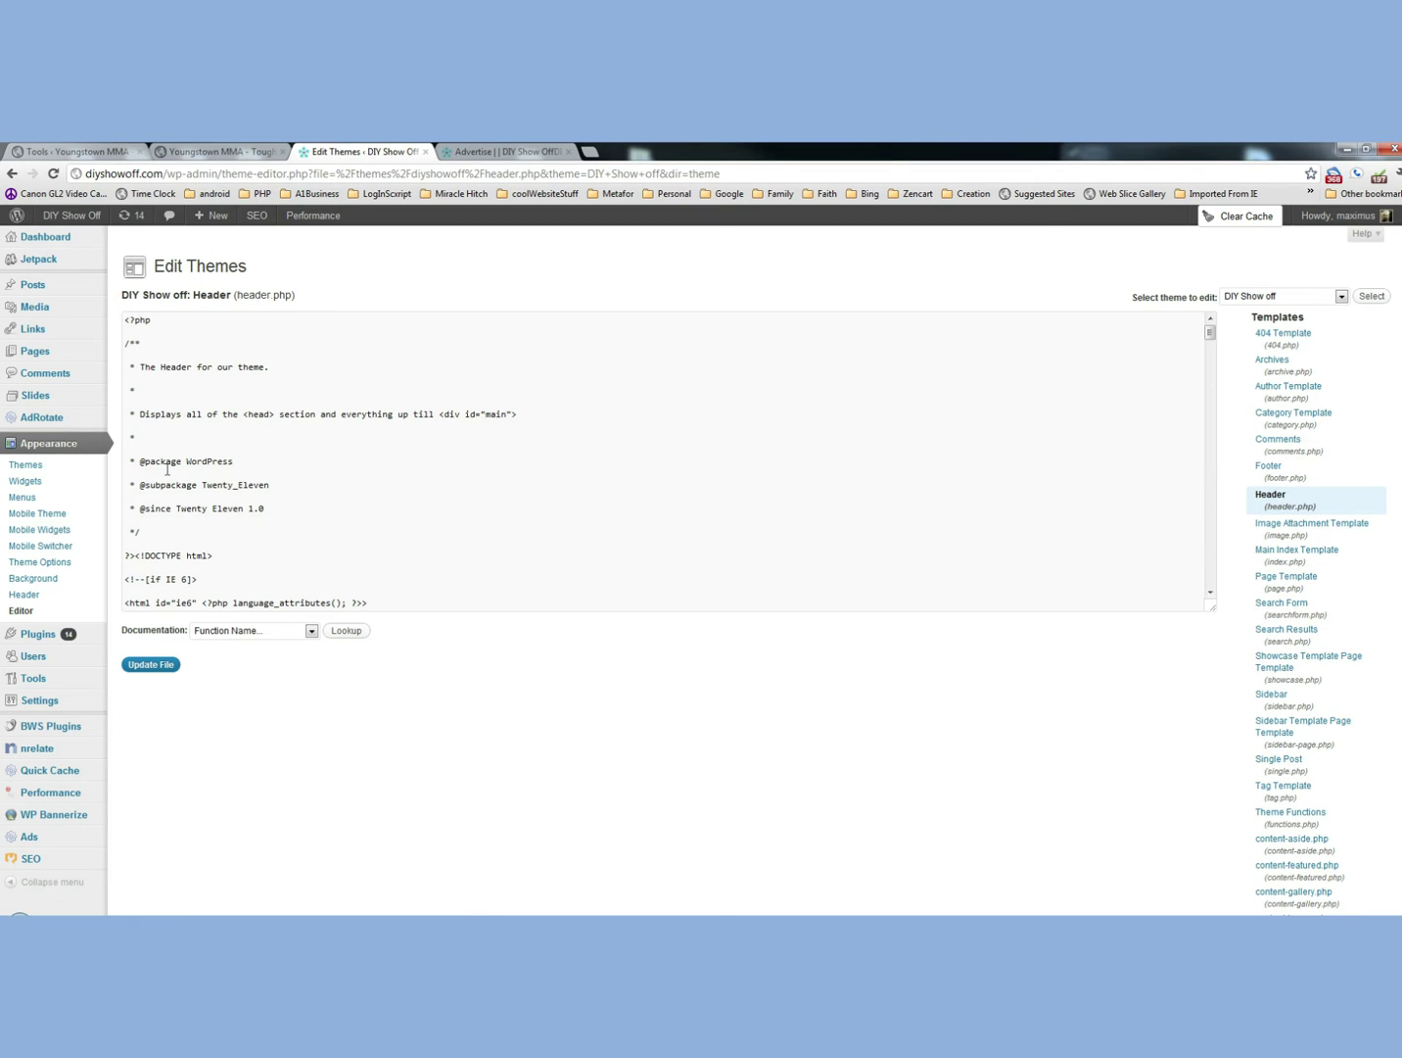
Paste the wp_bannerize header-group call on a new line after </center> and save header.php.
scroll(278, 399, down, 4)
scroll(278, 398, down, 2)
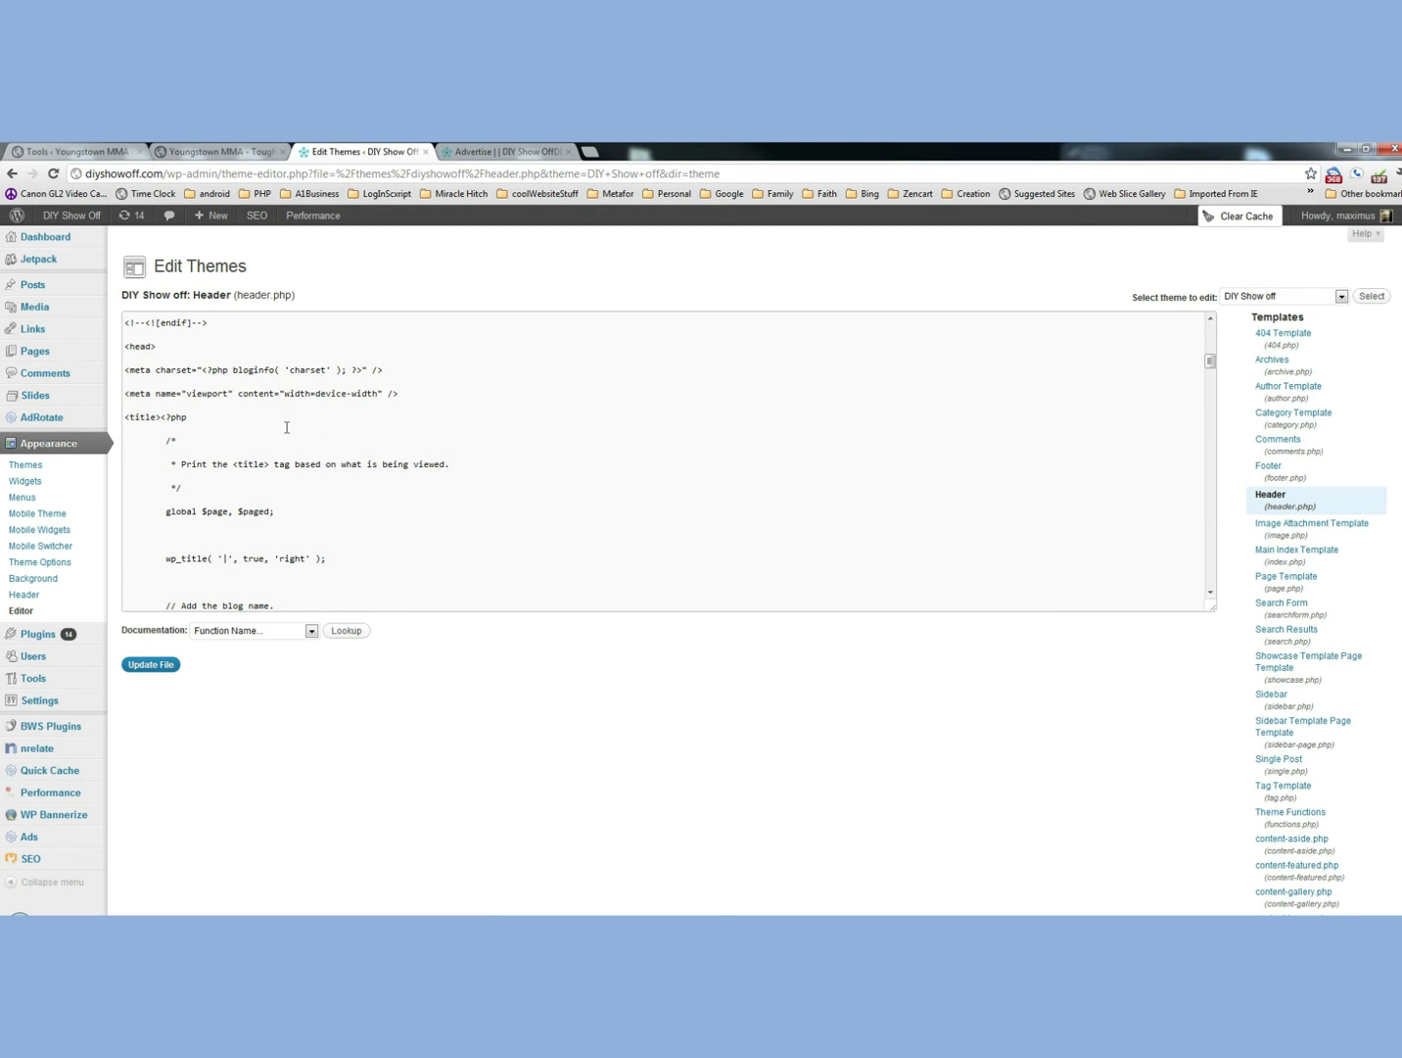
scroll(271, 444, down, 3)
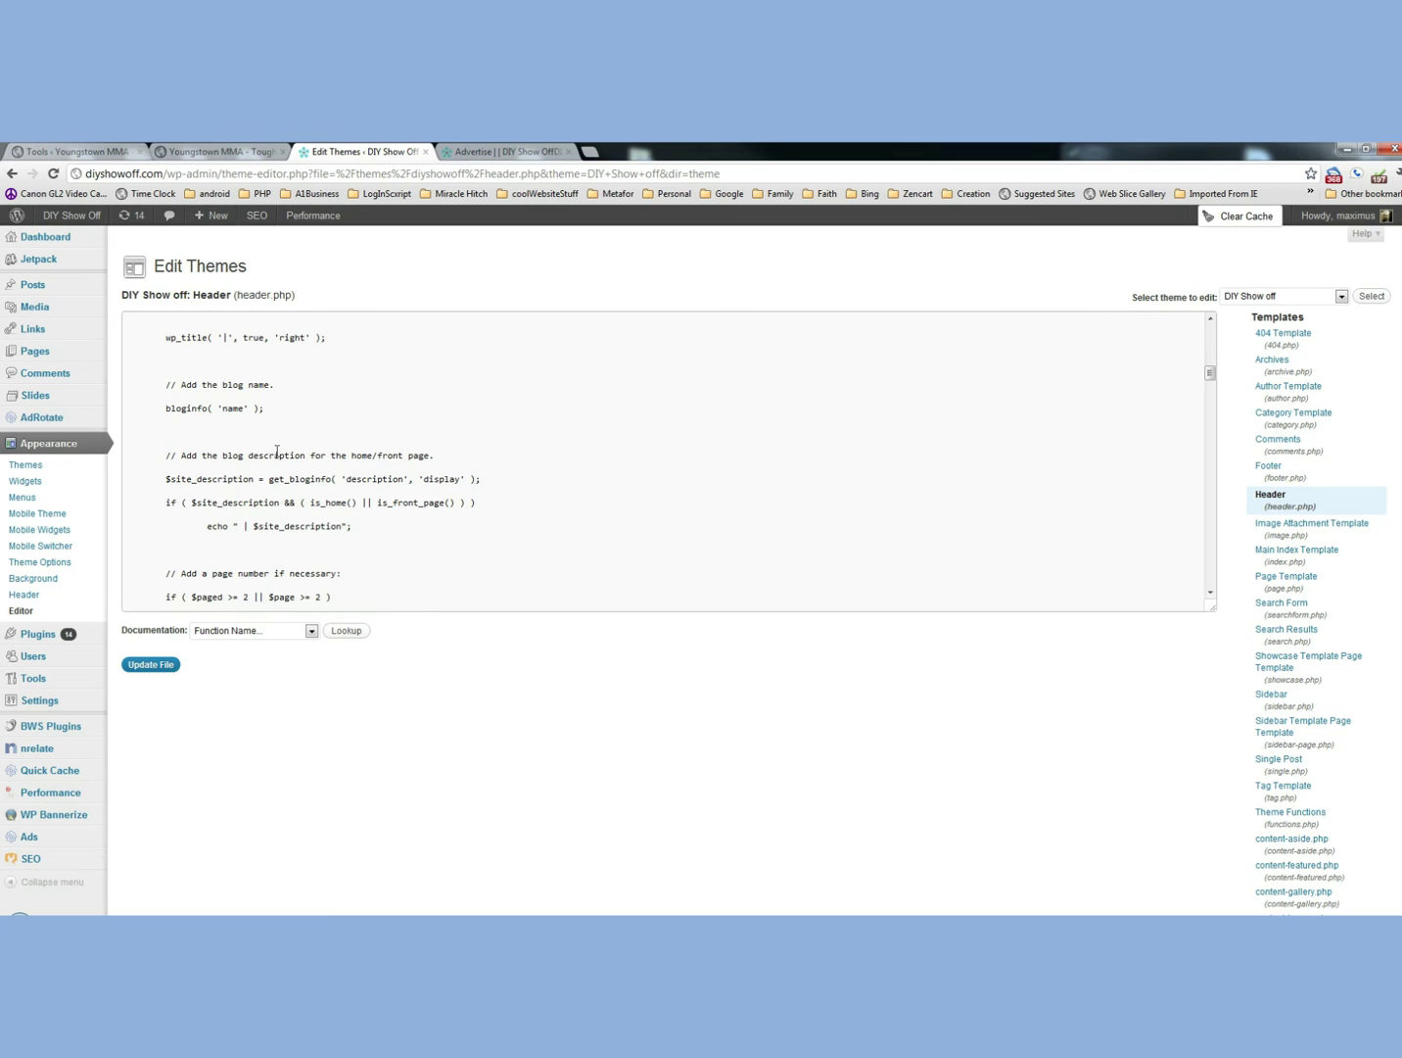
scroll(277, 452, down, 10)
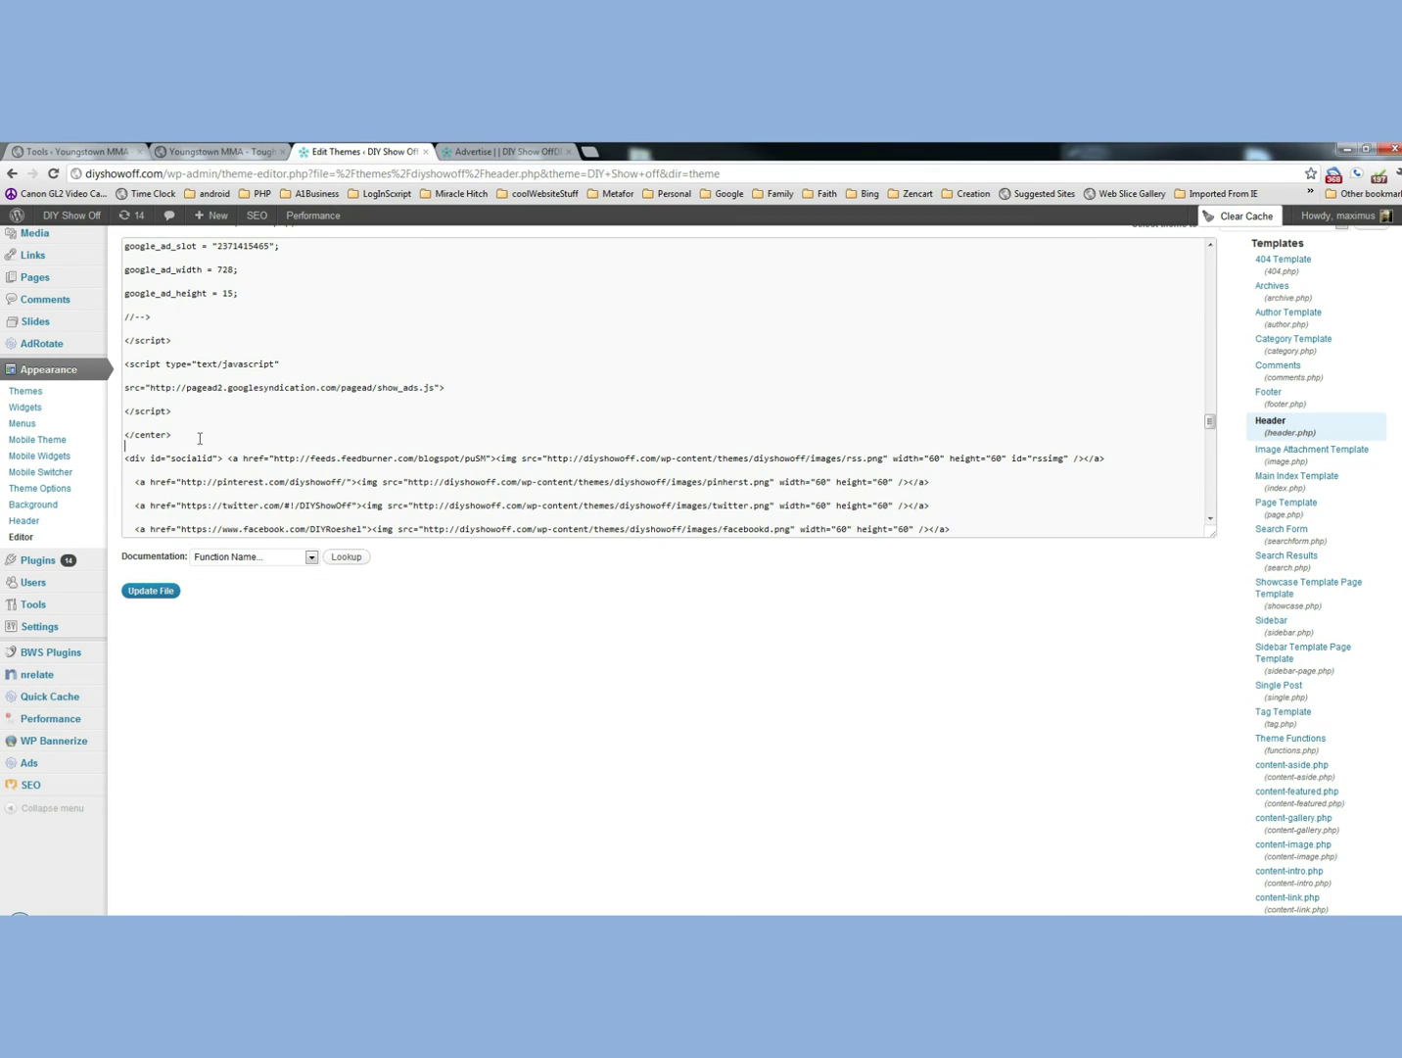
drag(238, 390, 450, 386)
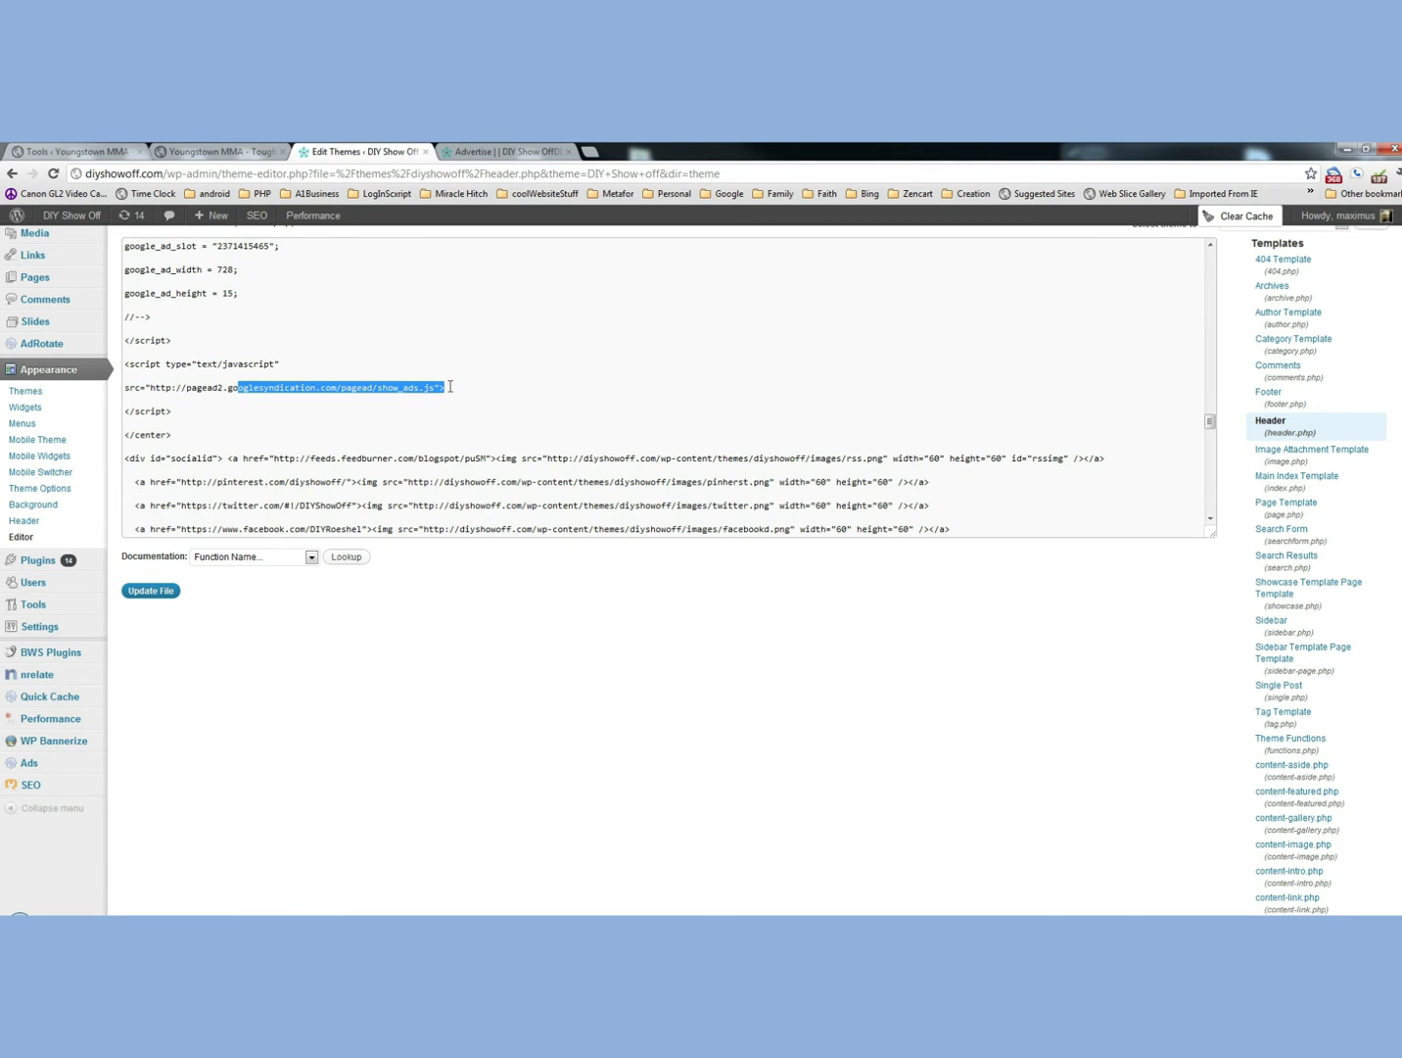
click(193, 438)
key(Return)
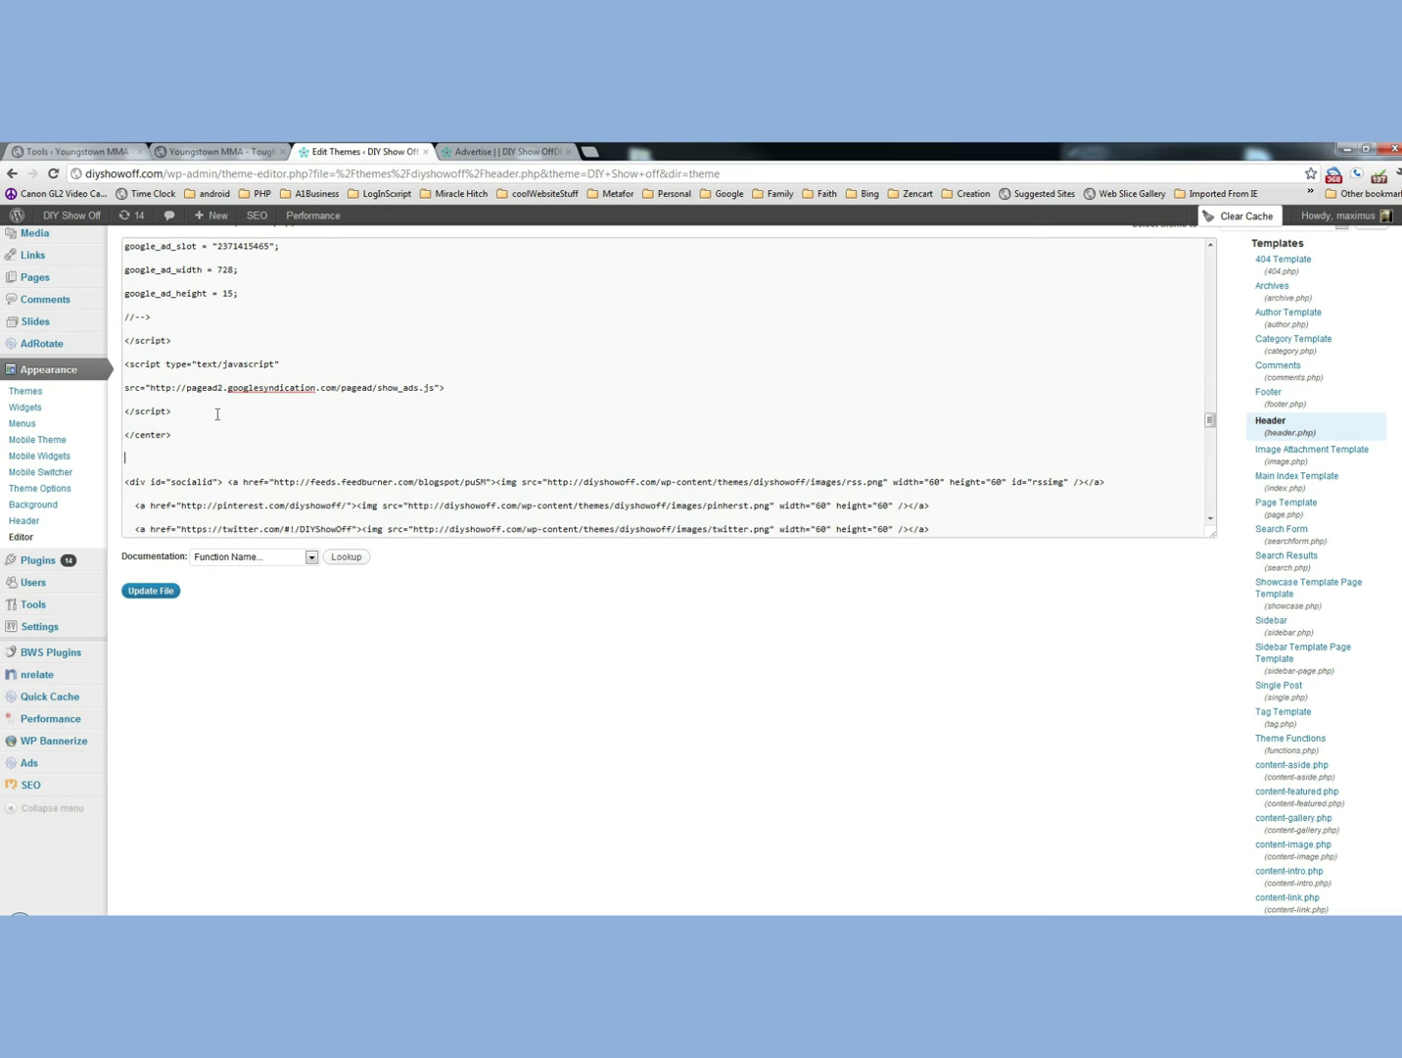
text(<?php if(function_exists( 'wp_bannerize' )) 	wp_bannerize( 'group=header&random=1&limit=1' ); ?>)
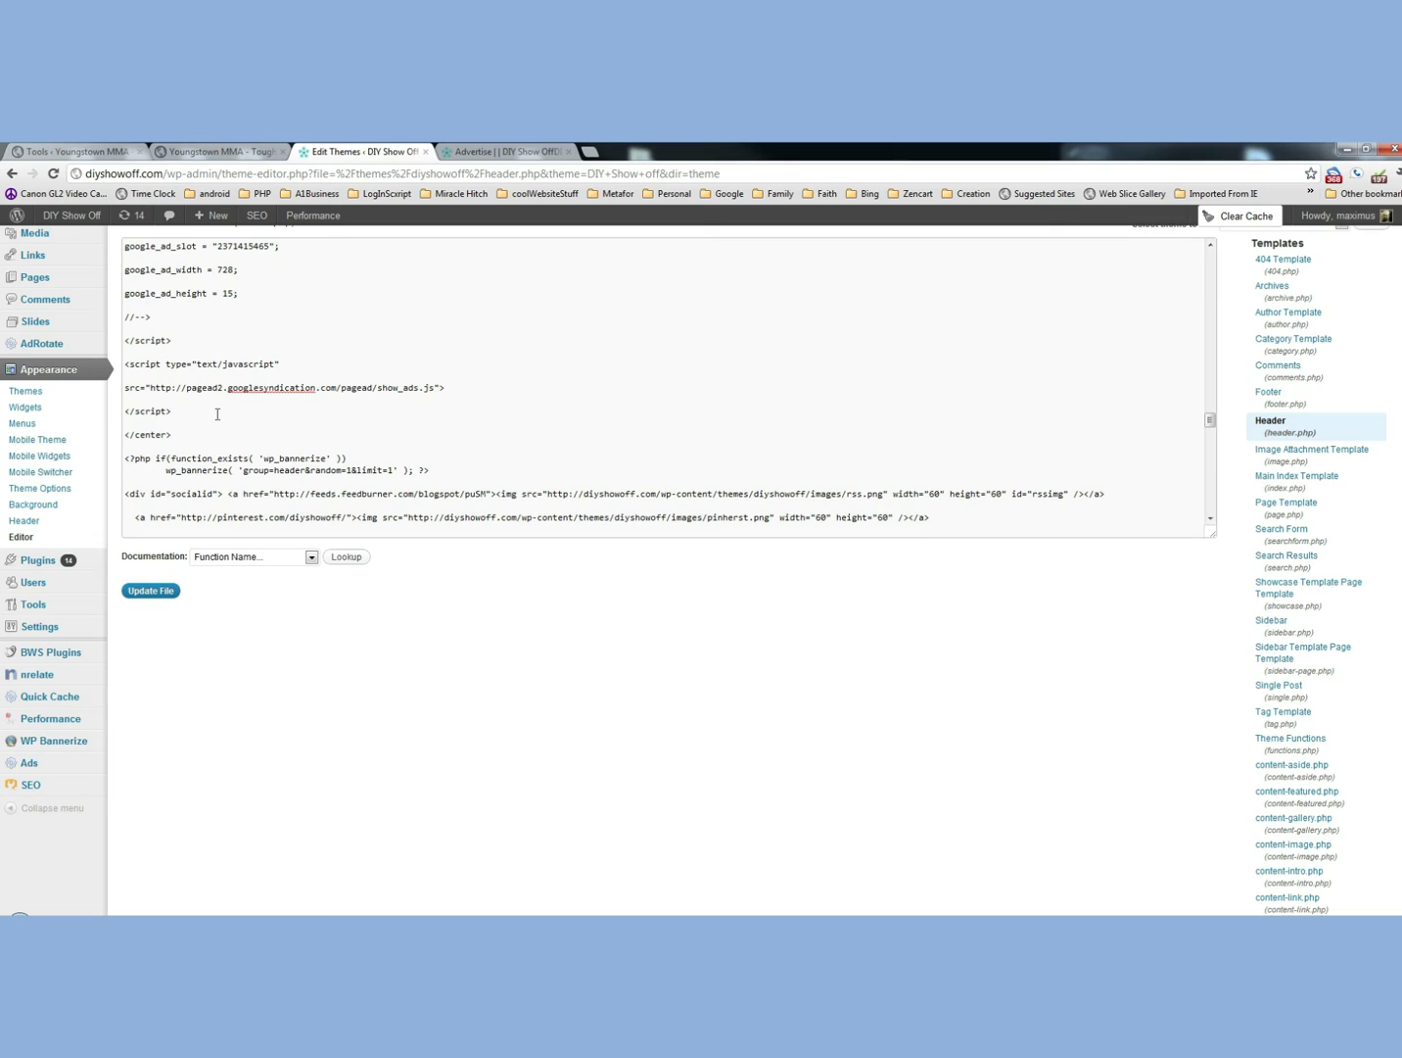
click(155, 593)
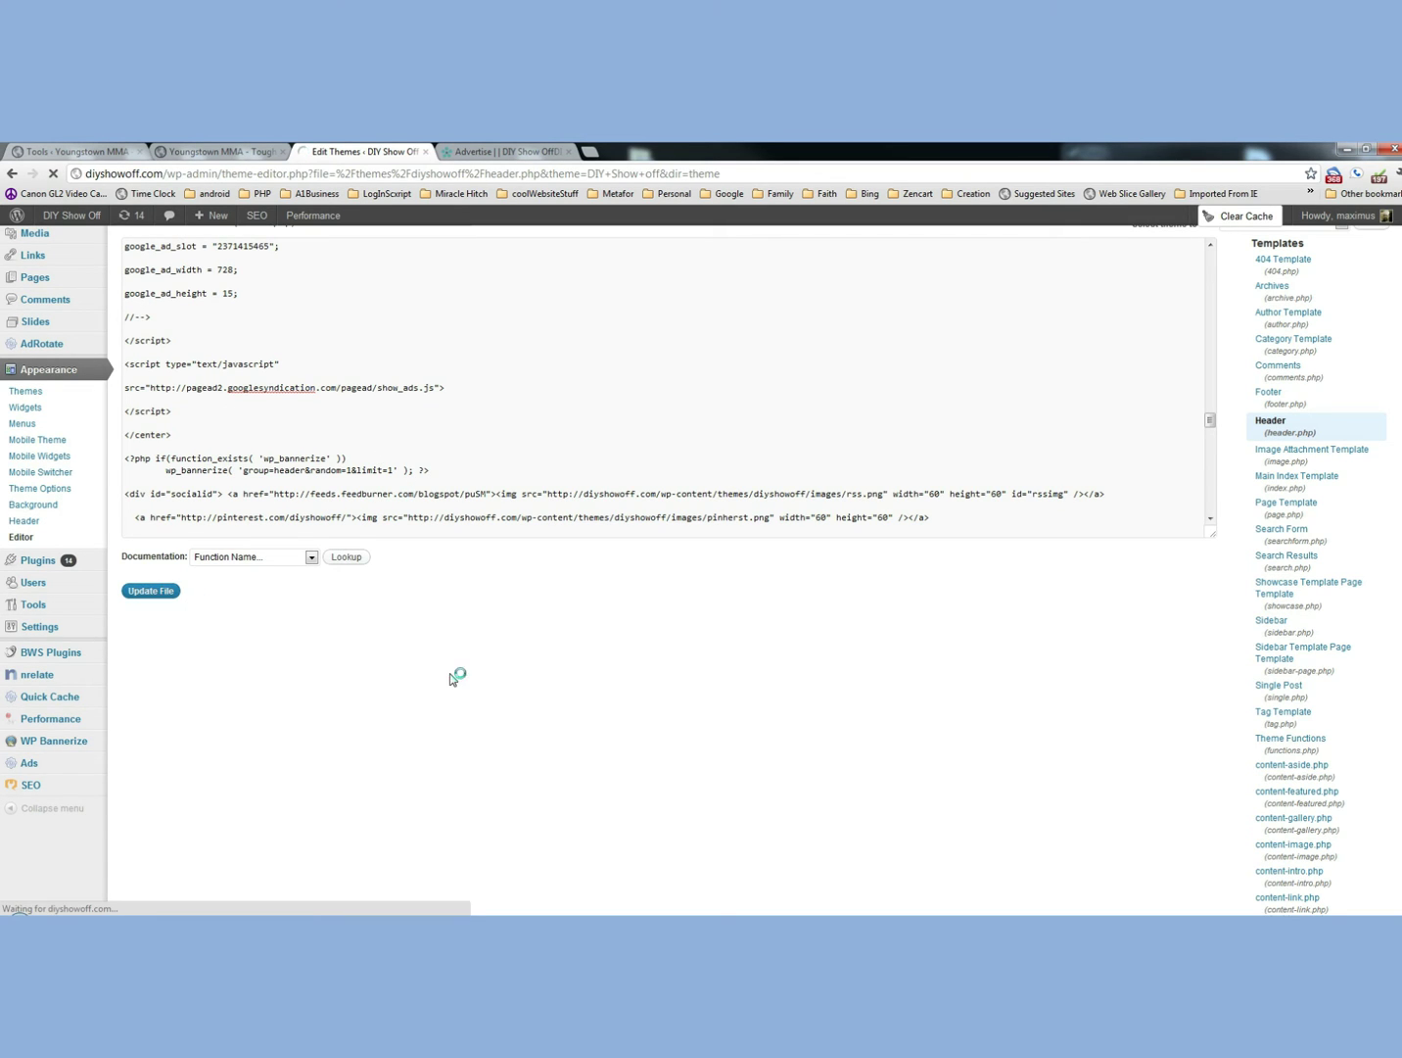
Reload the live Advertise page until the A1WebsitePro banner appears beneath the top Google ad.
click(467, 157)
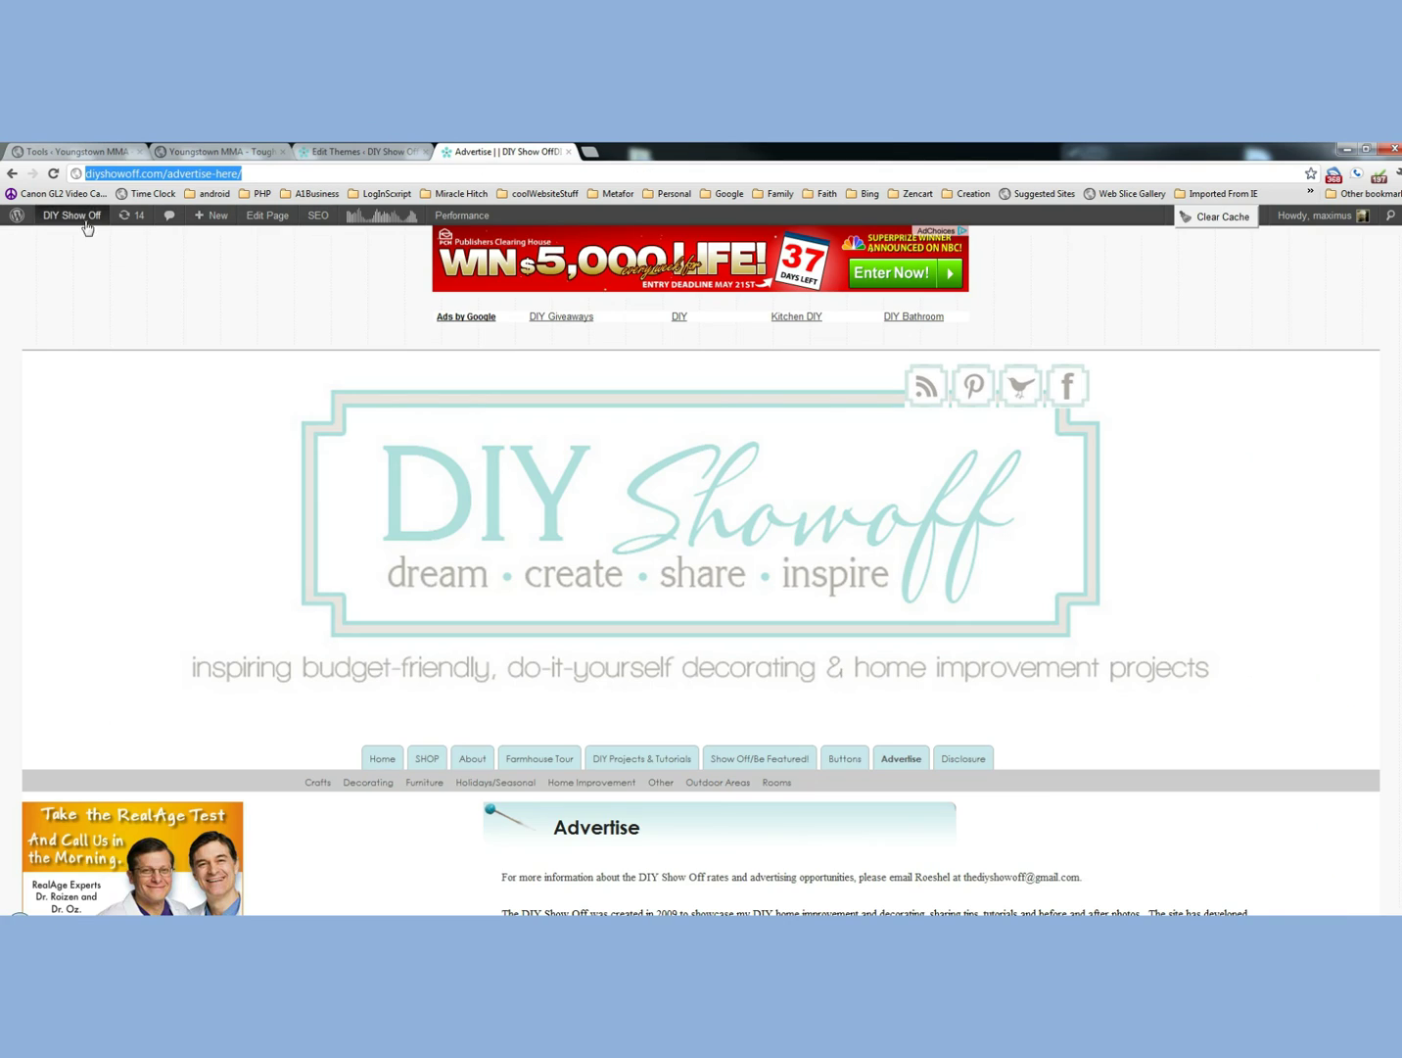
click(49, 174)
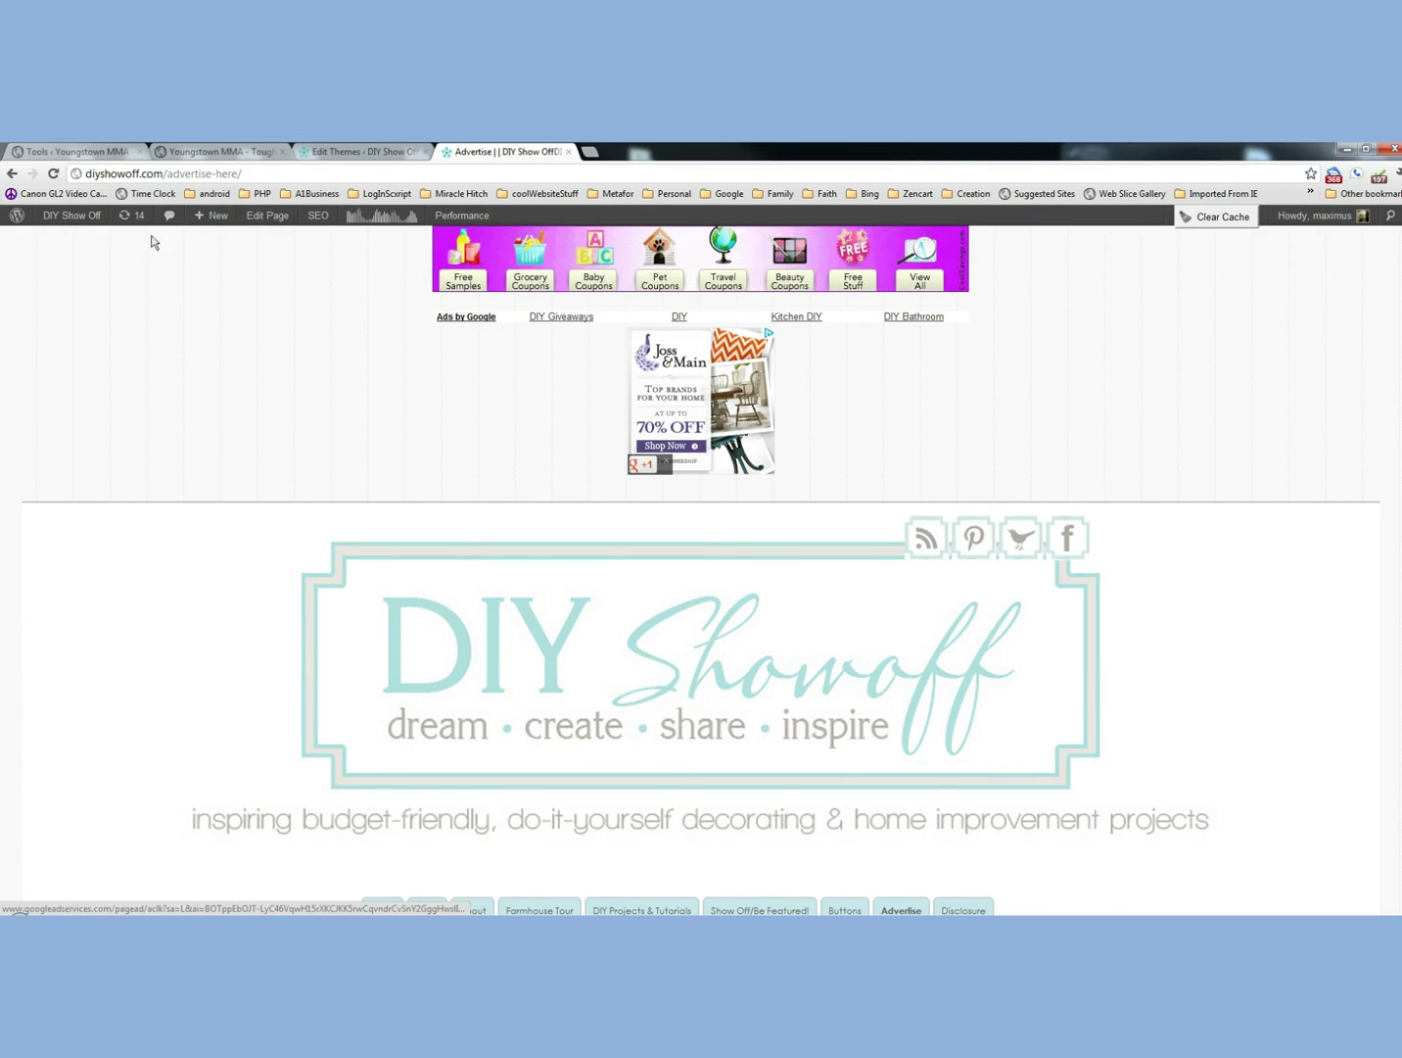
click(53, 176)
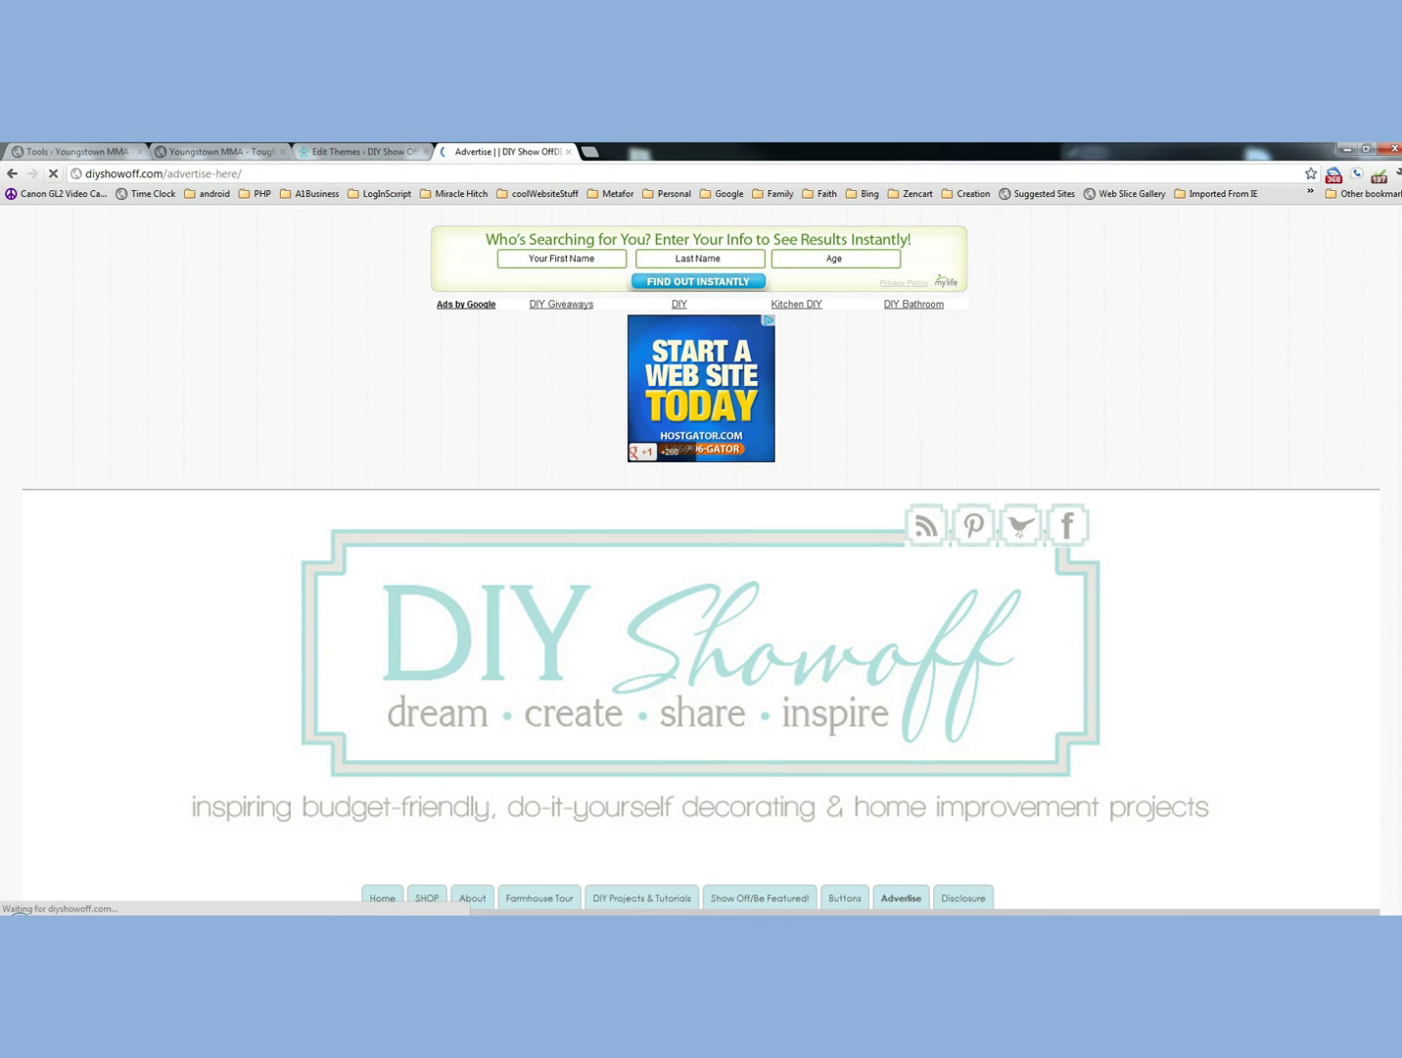
click(52, 179)
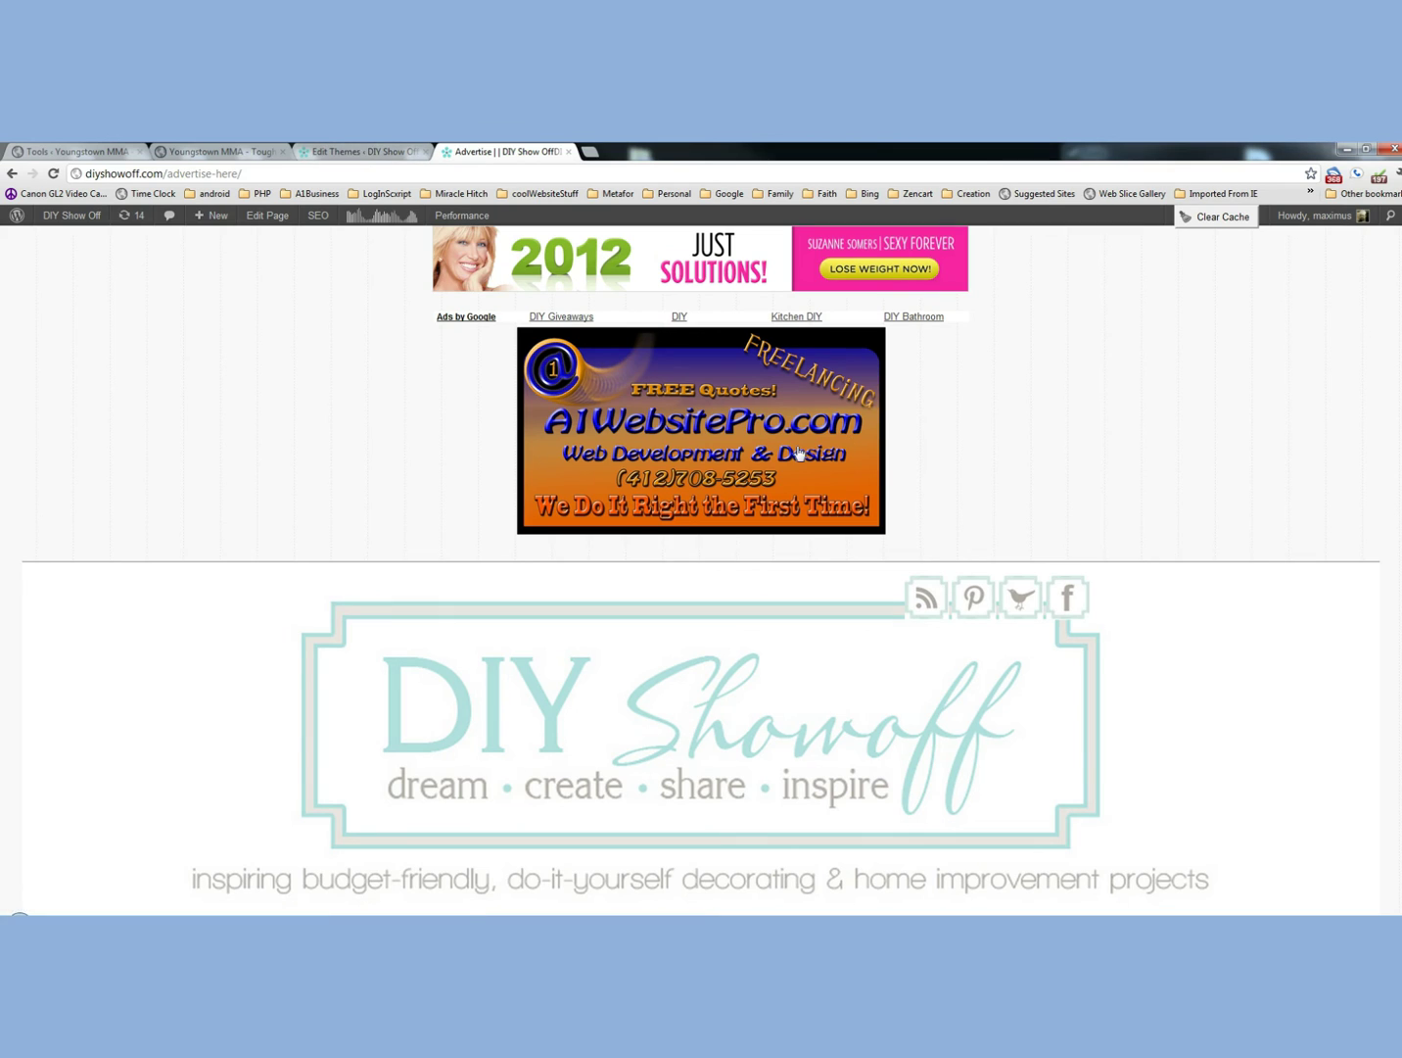
click(326, 149)
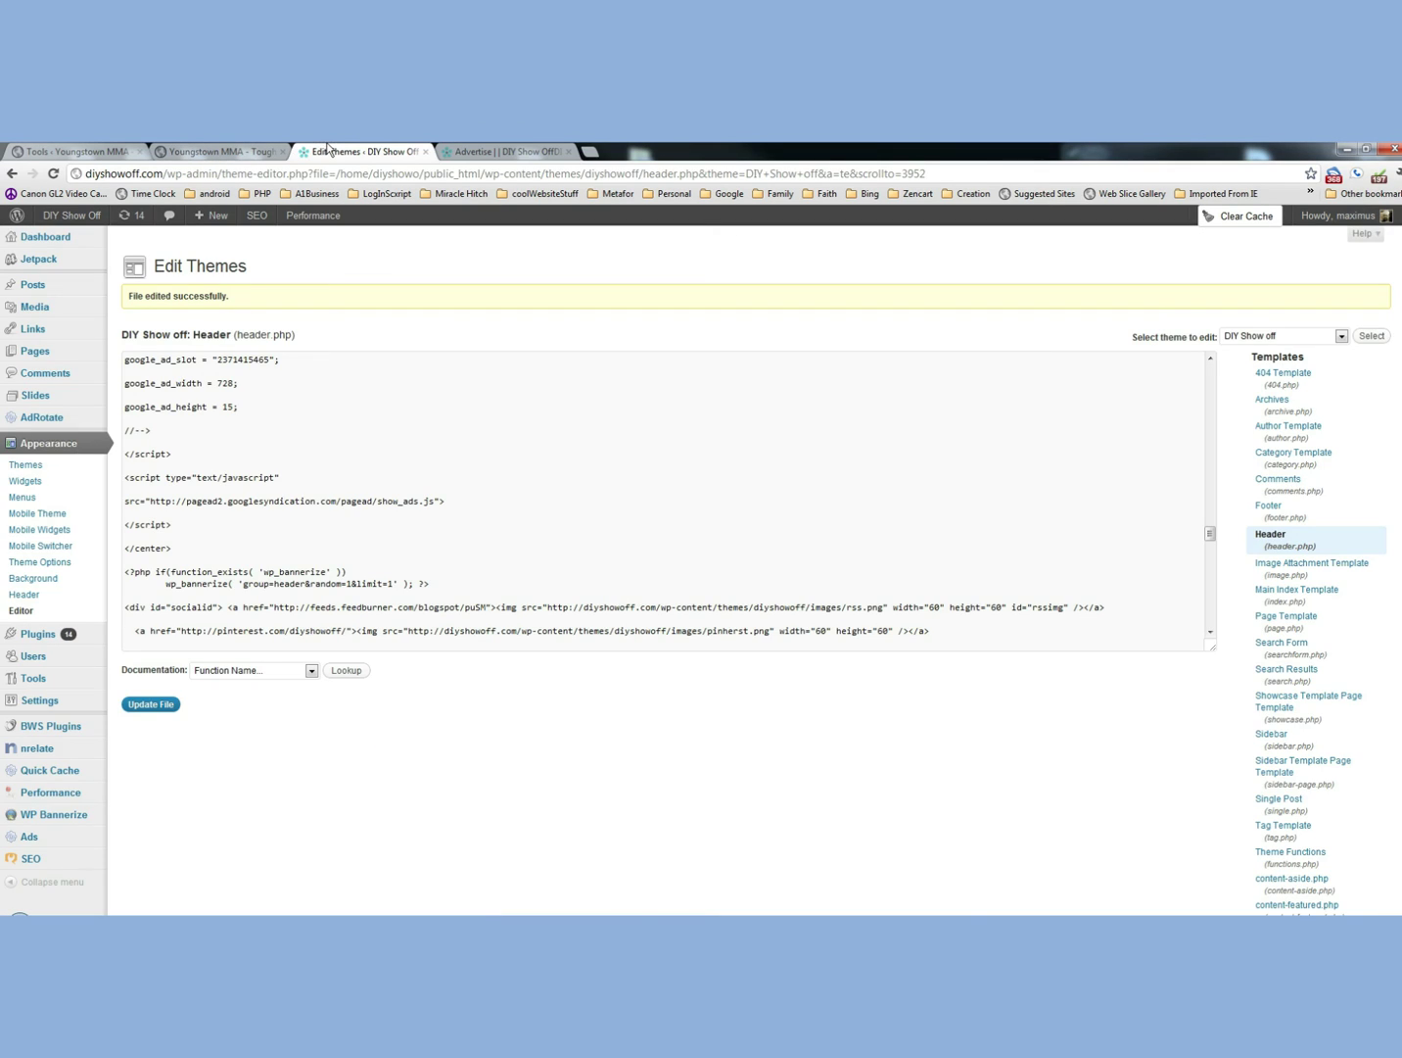
mouse_move(51, 816)
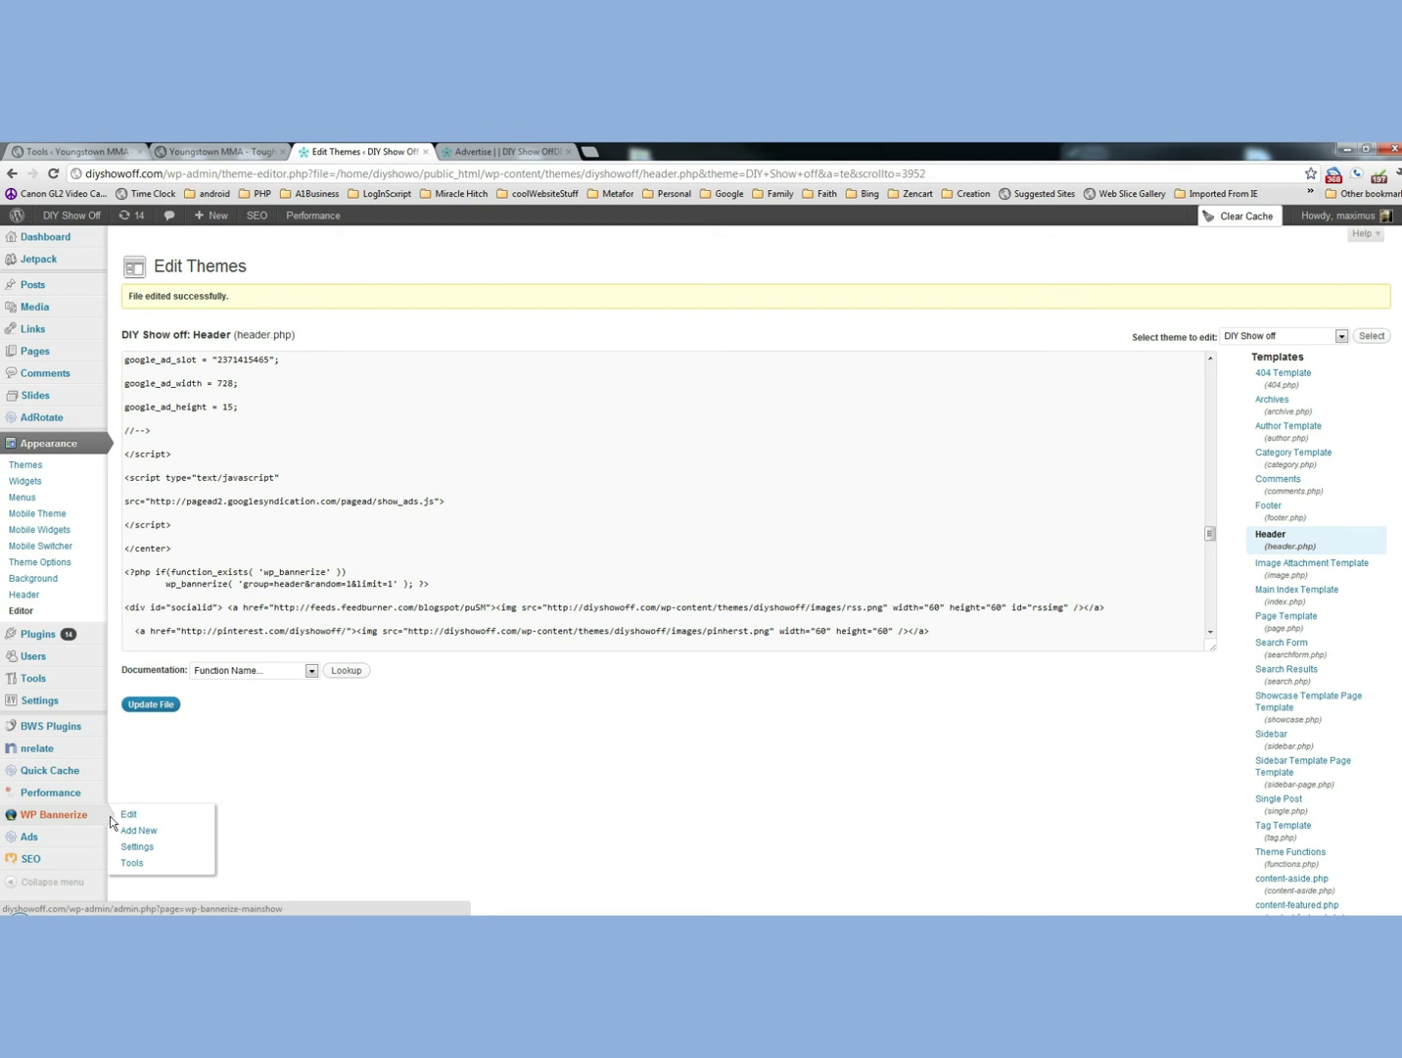
click(146, 821)
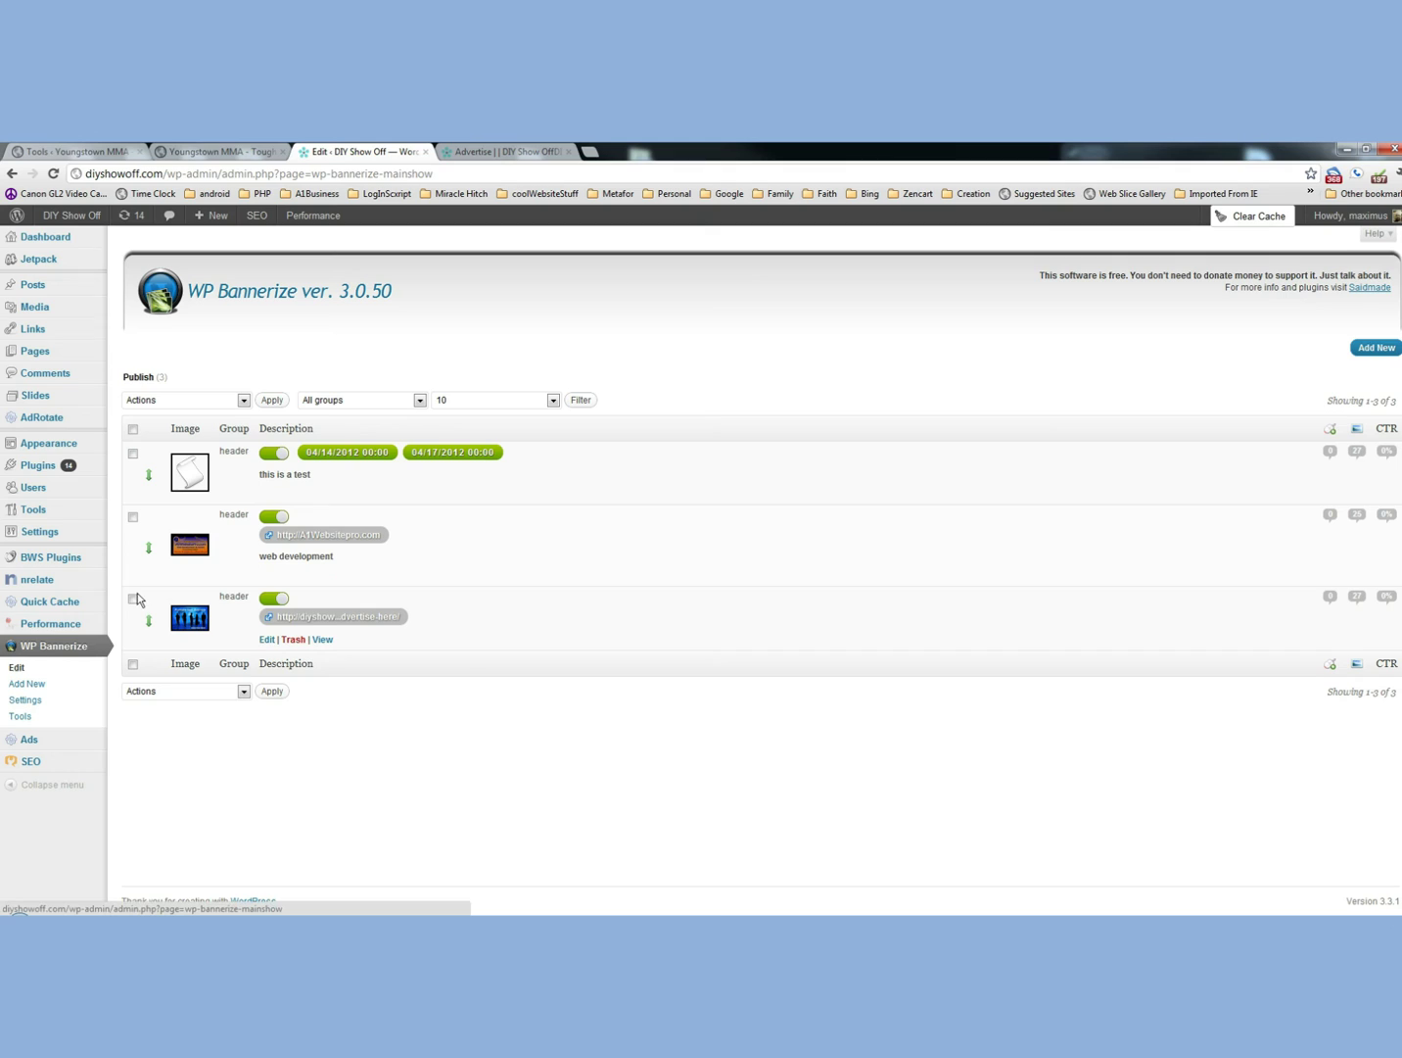
click(195, 692)
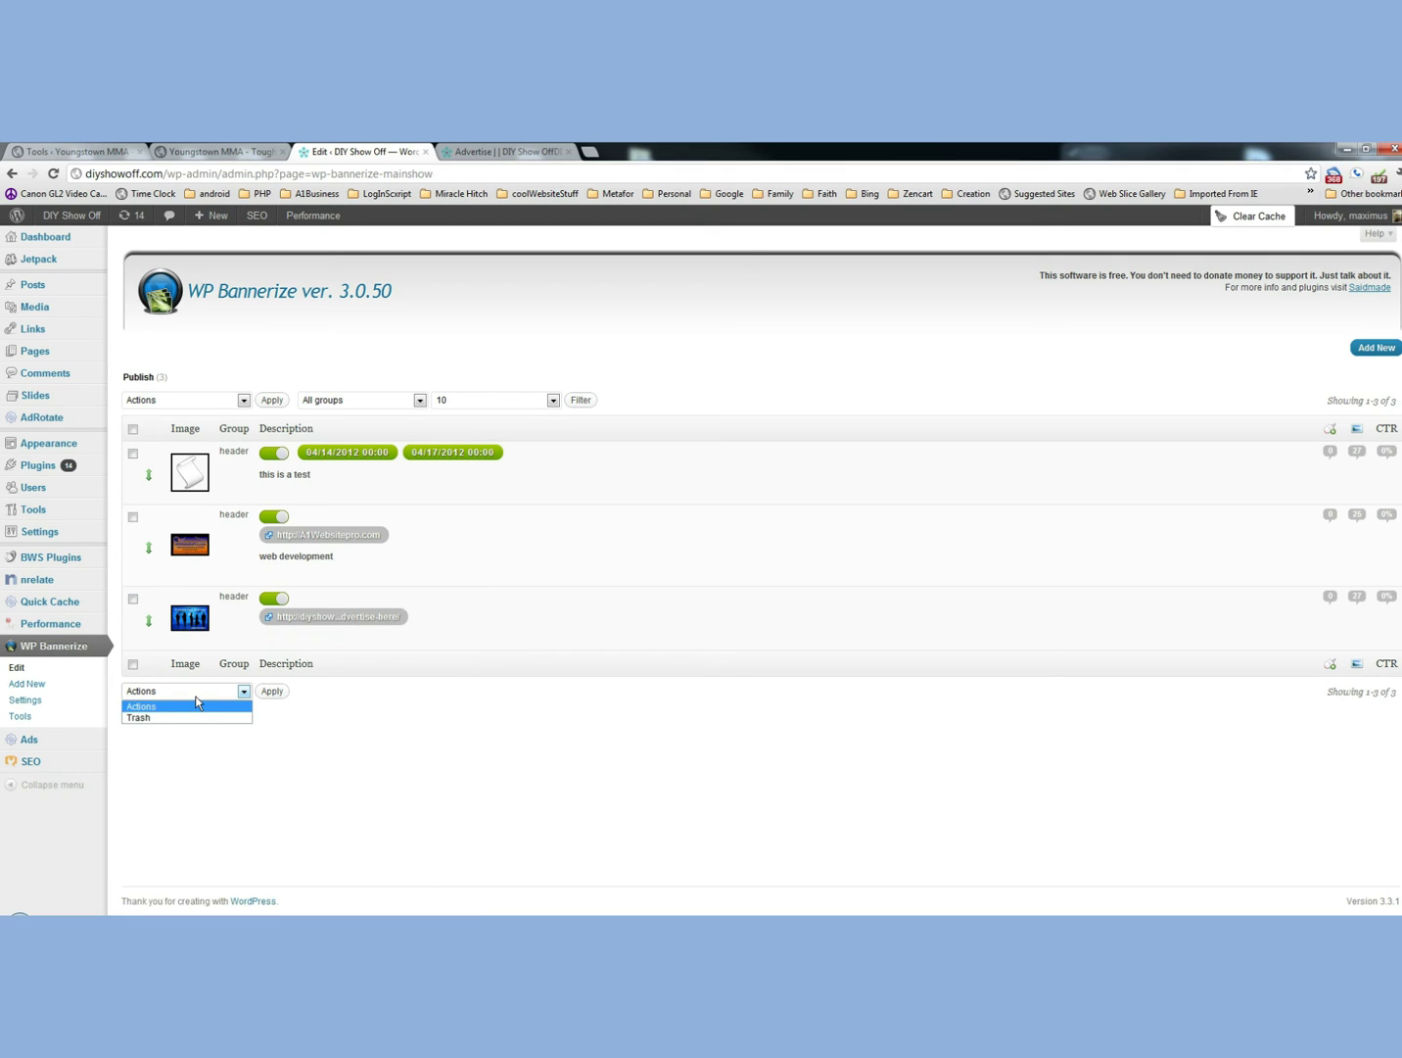
click(467, 750)
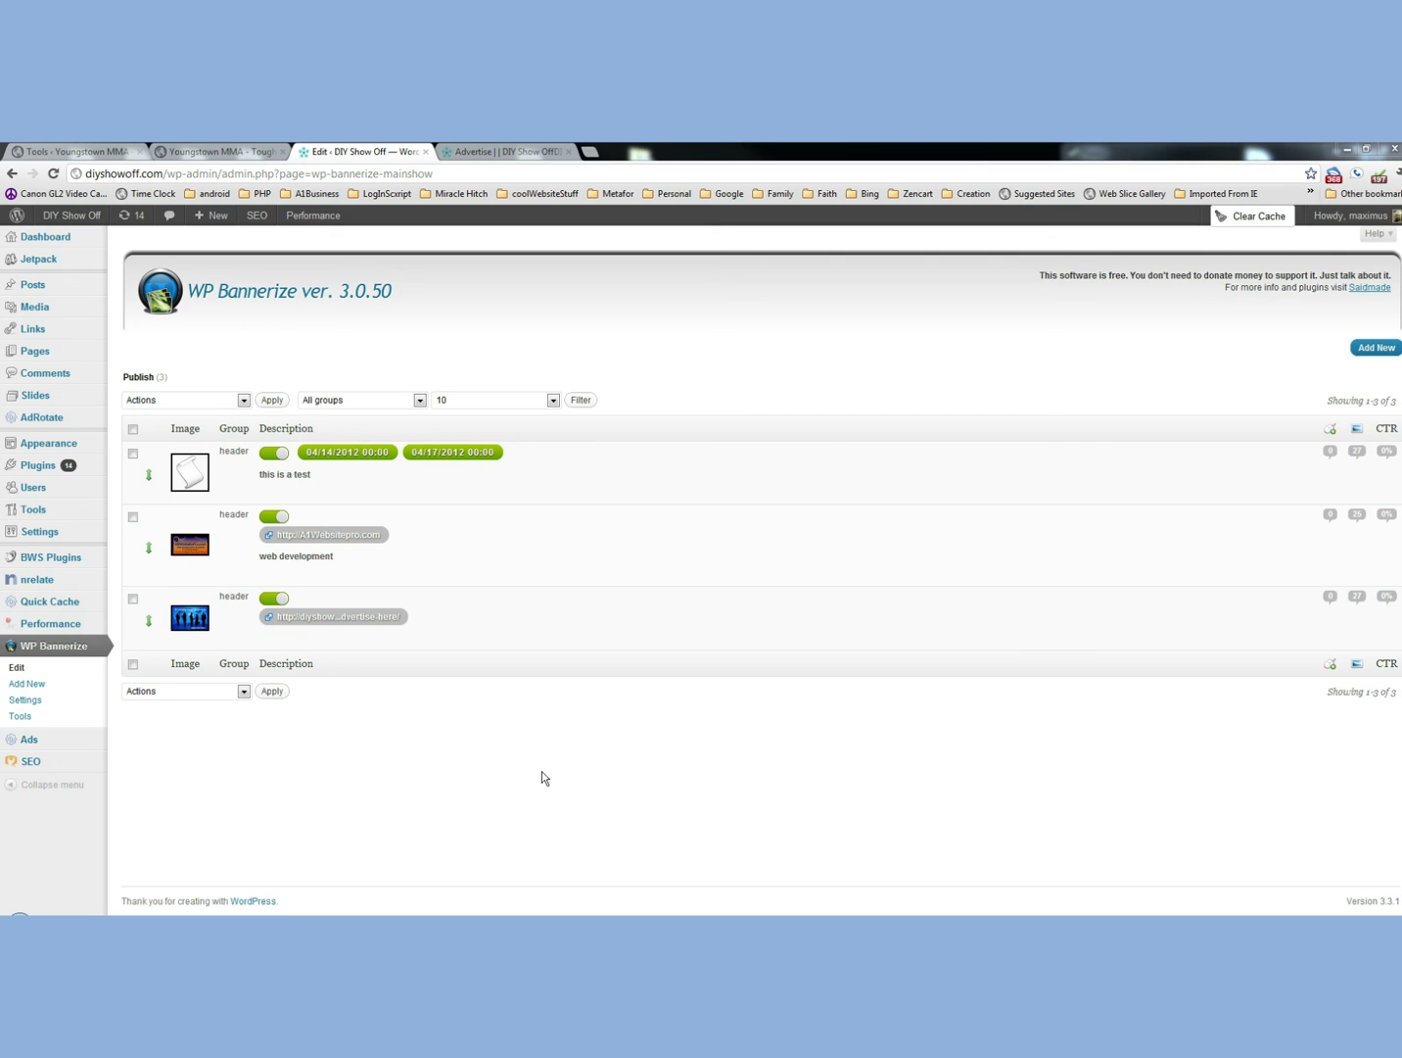
click(503, 150)
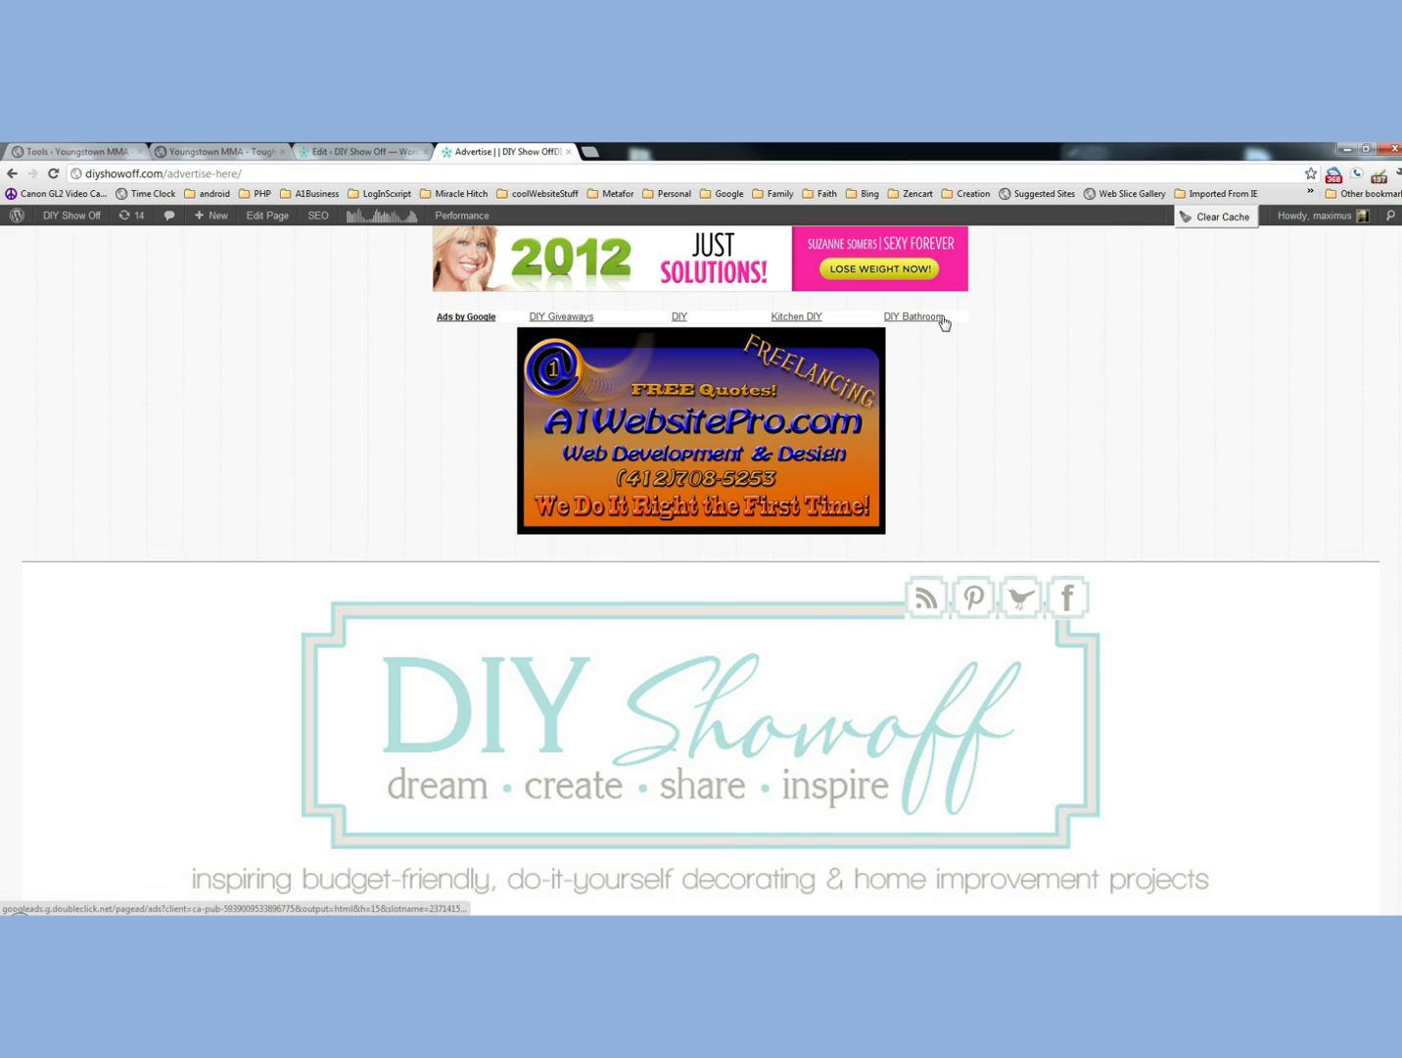
Scroll through the Advertise page, then return to the WP Bannerize Settings page showing the no-banner message.
scroll(1224, 558, down, 14)
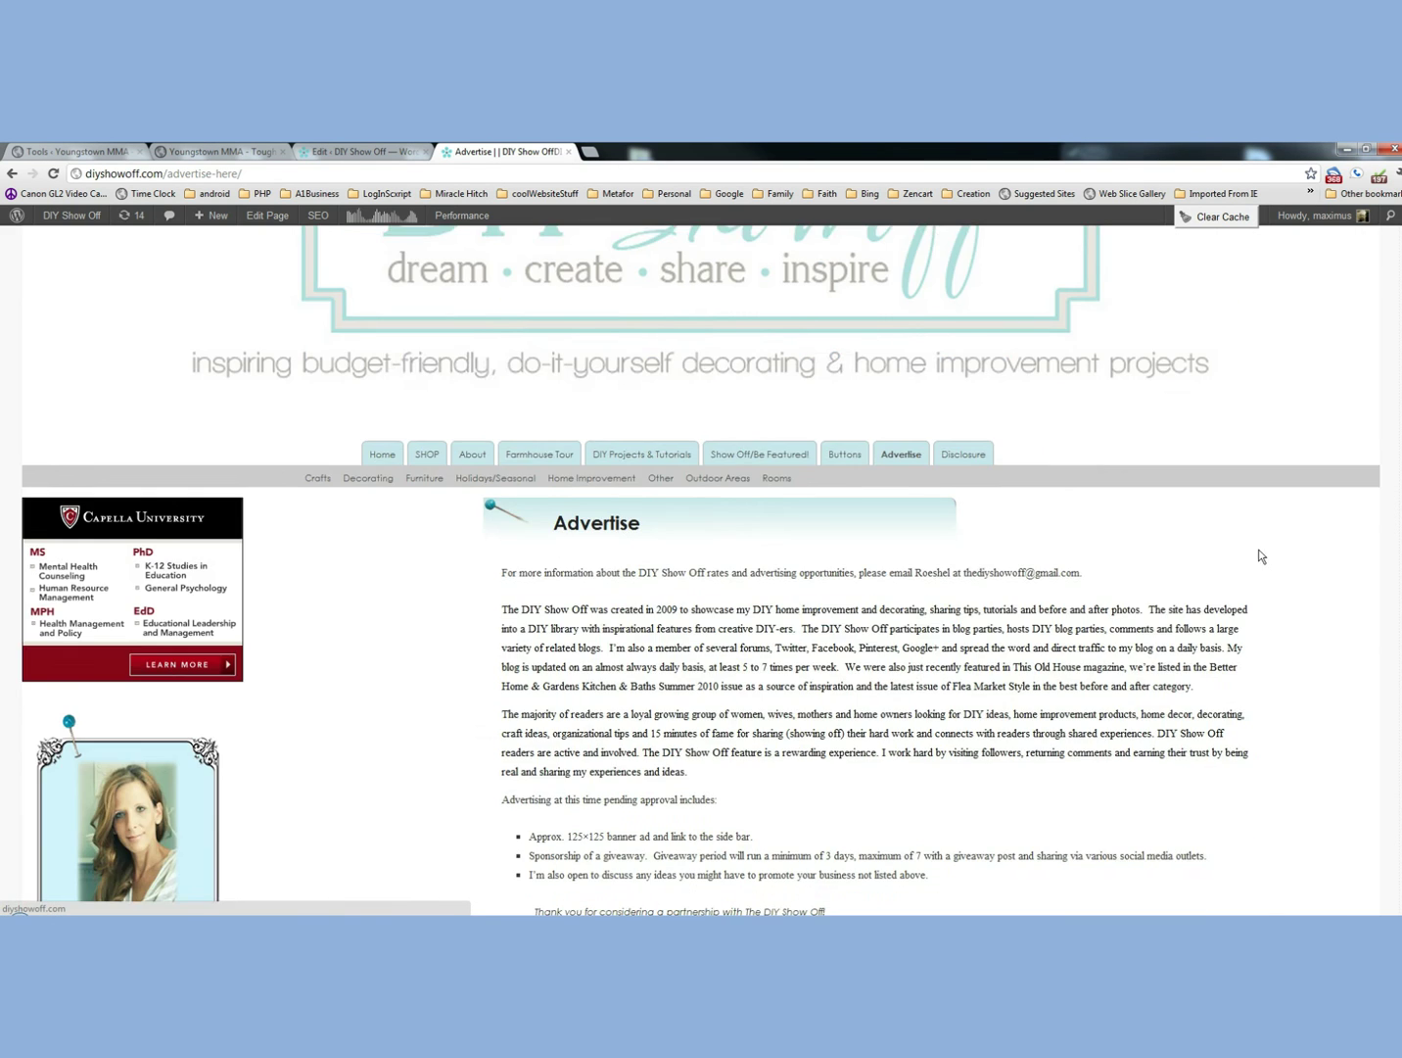
scroll(88, 660, down, 2)
scroll(461, 729, up, 15)
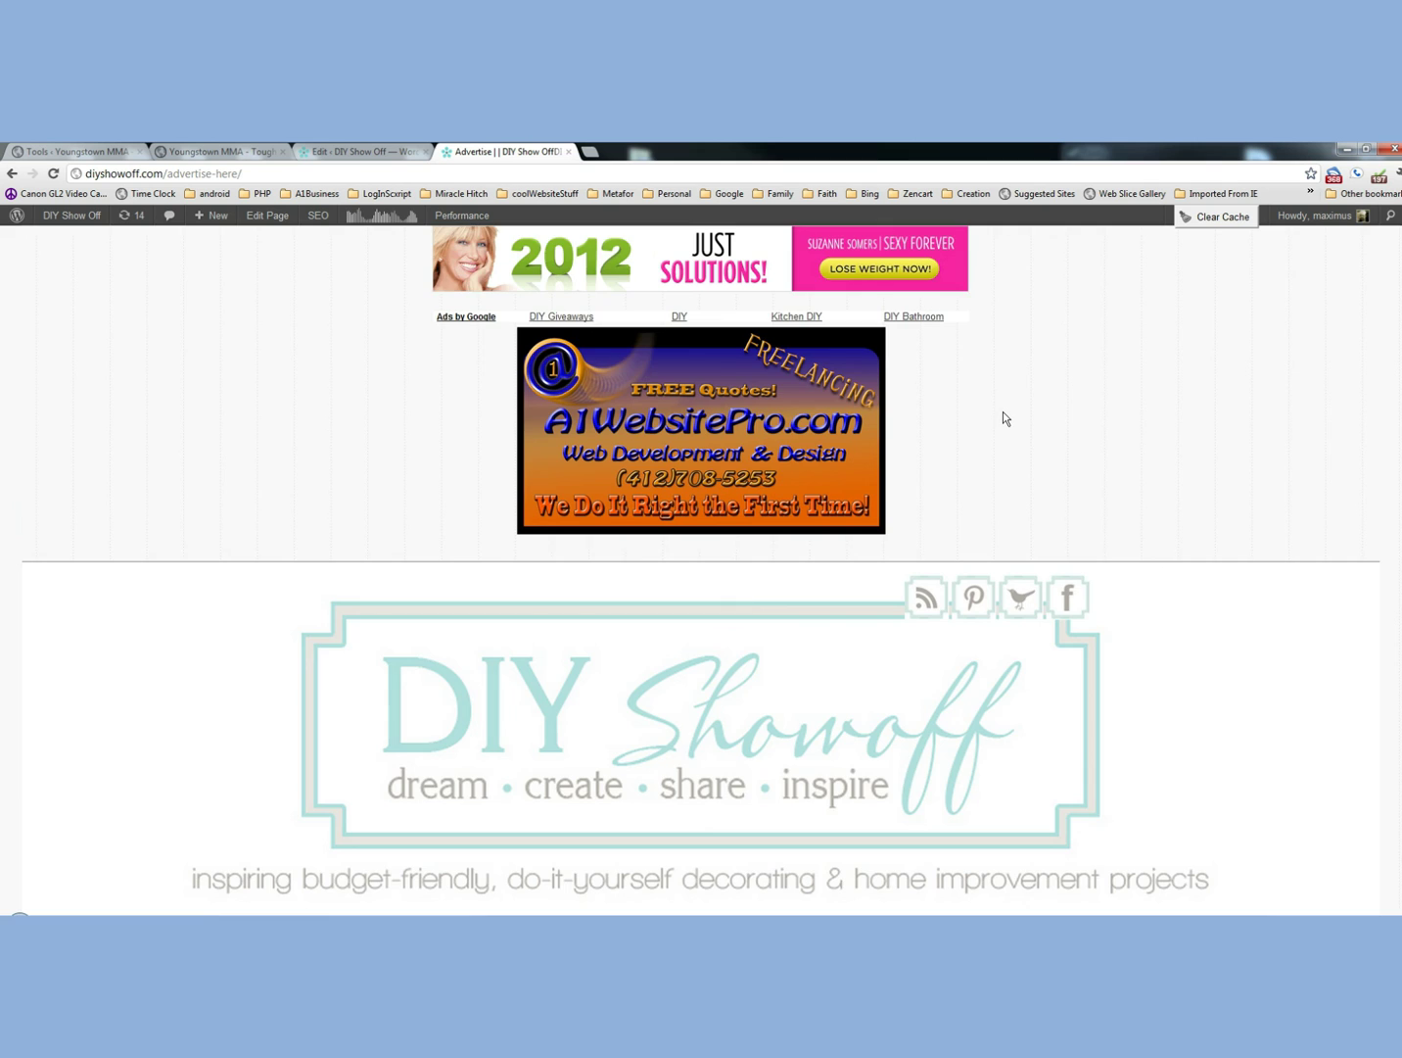
scroll(1002, 418, down, 5)
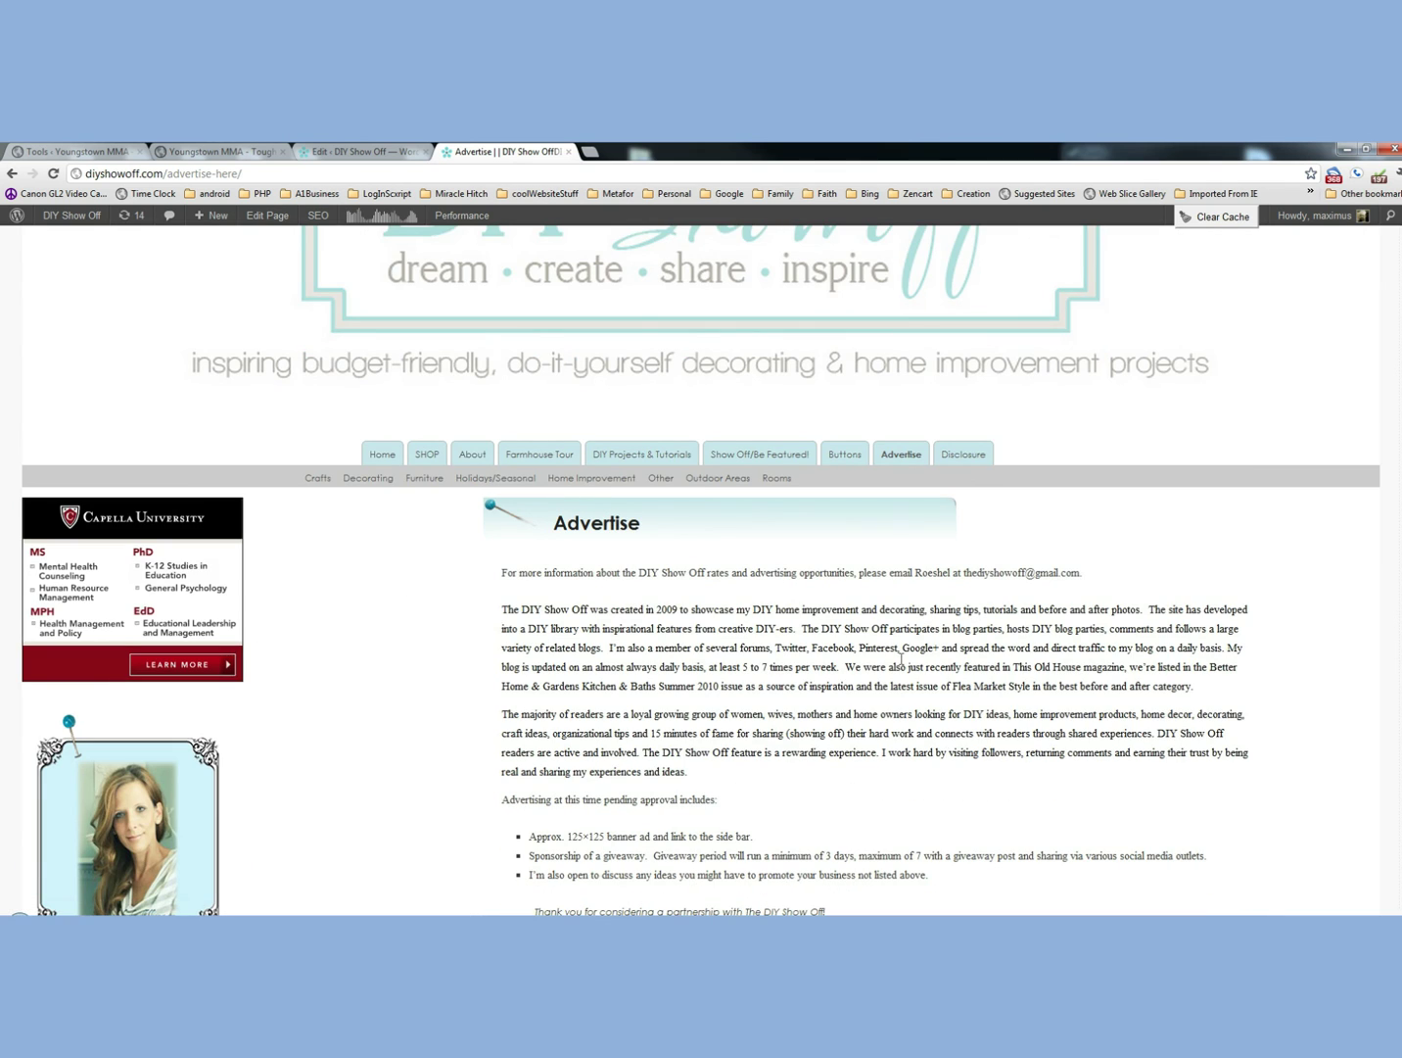
scroll(434, 607, down, 2)
scroll(431, 602, up, 4)
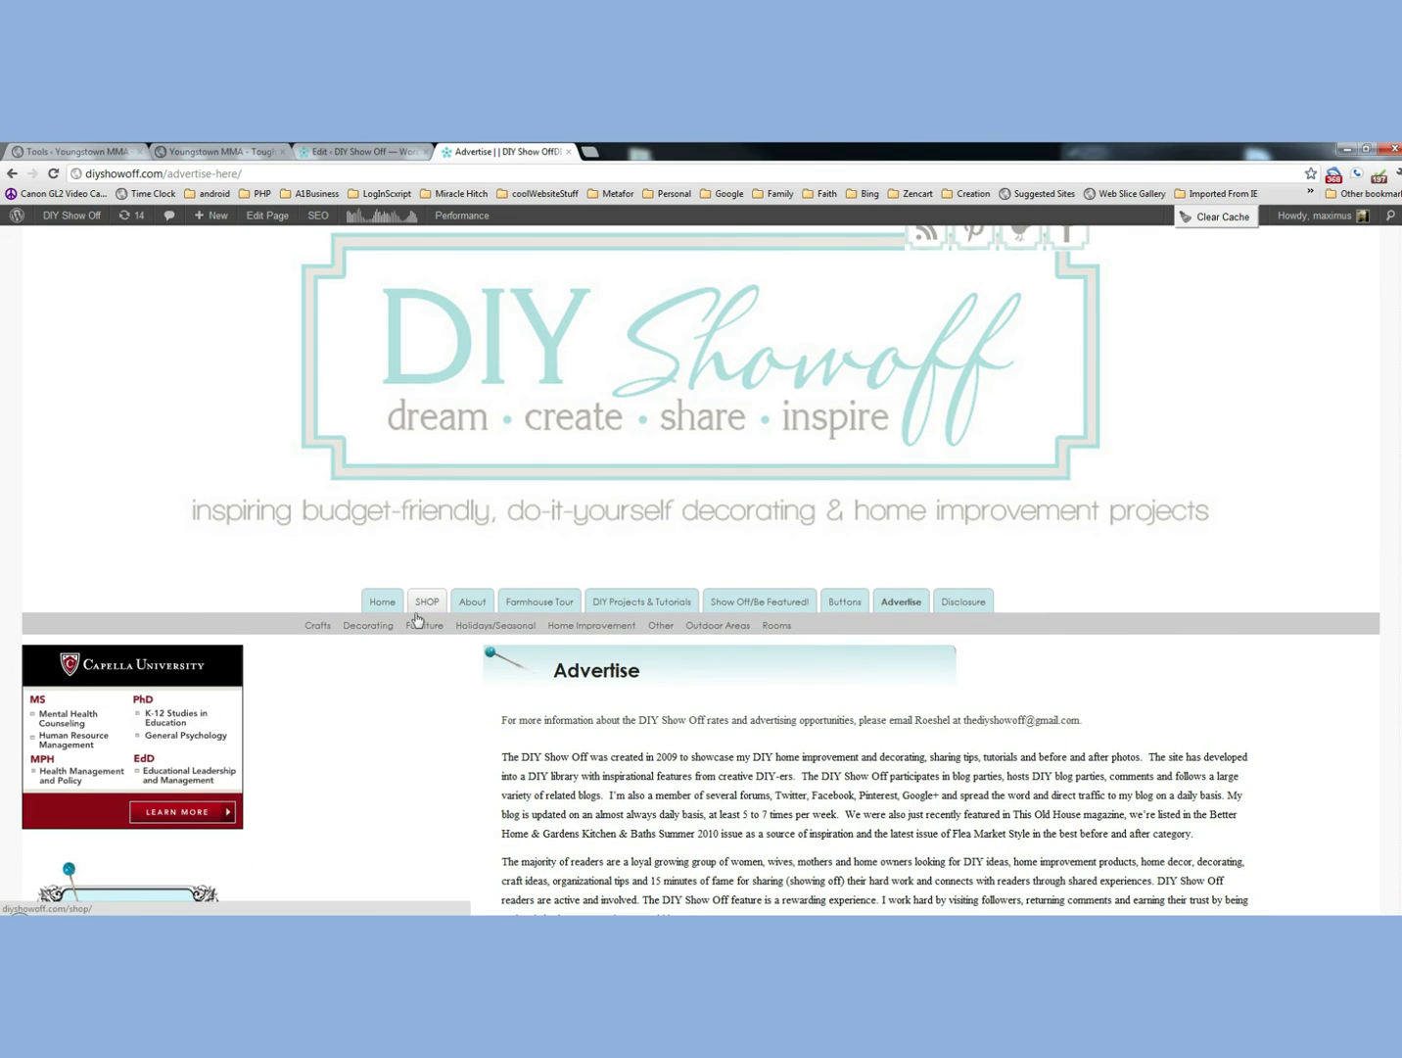
scroll(411, 636, down, 1)
scroll(409, 658, up, 1)
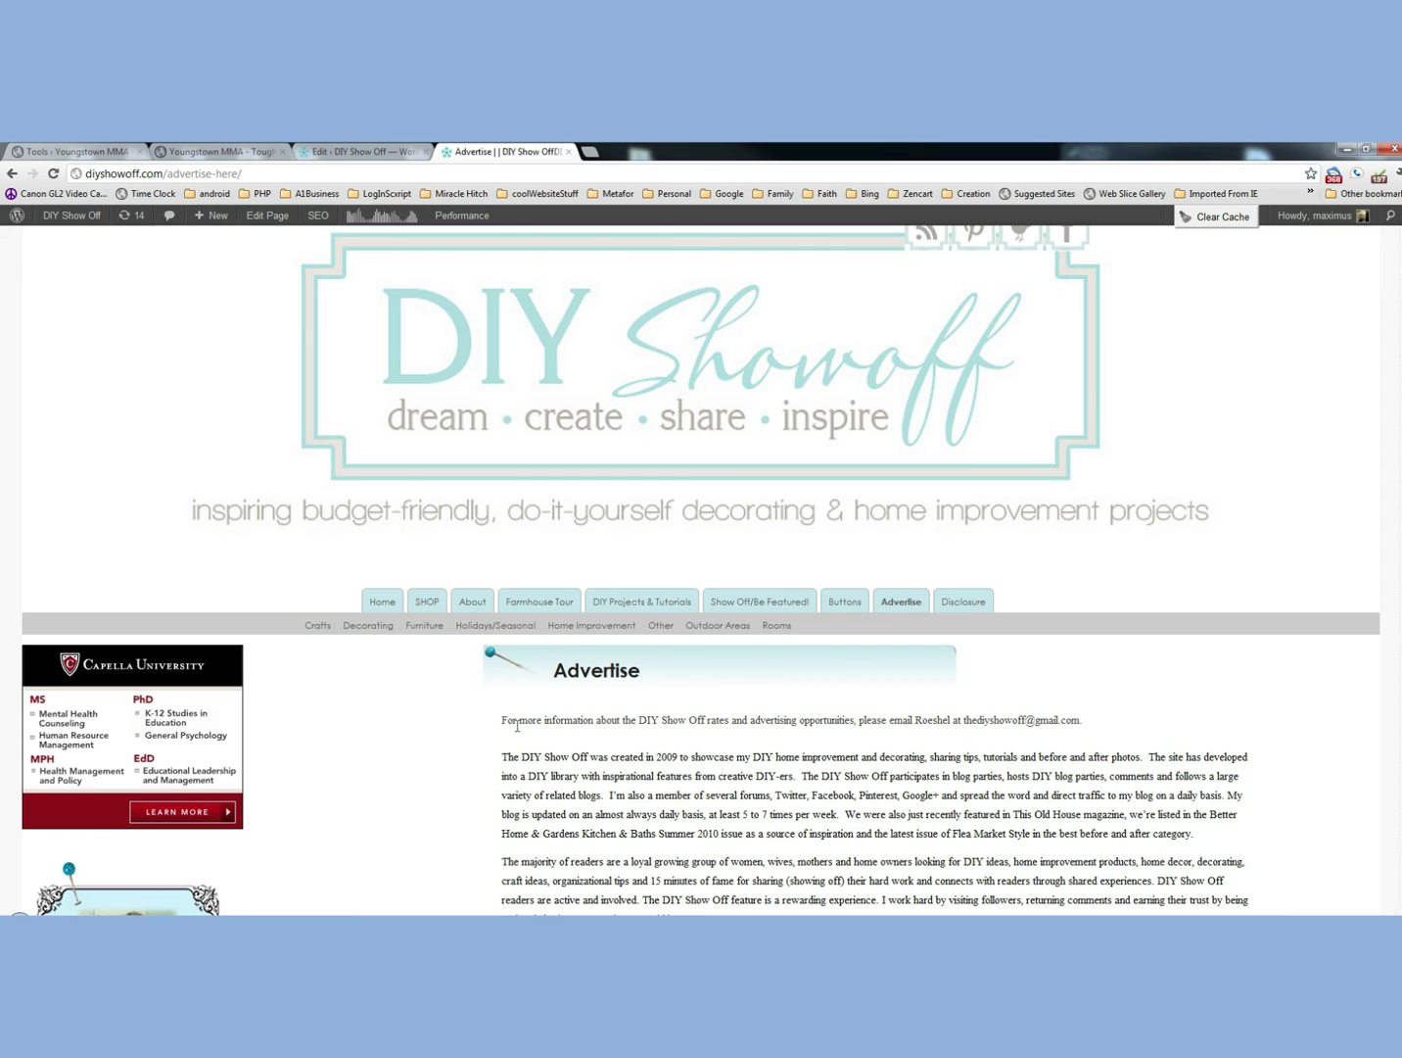
scroll(1019, 762, up, 1)
scroll(749, 691, up, 4)
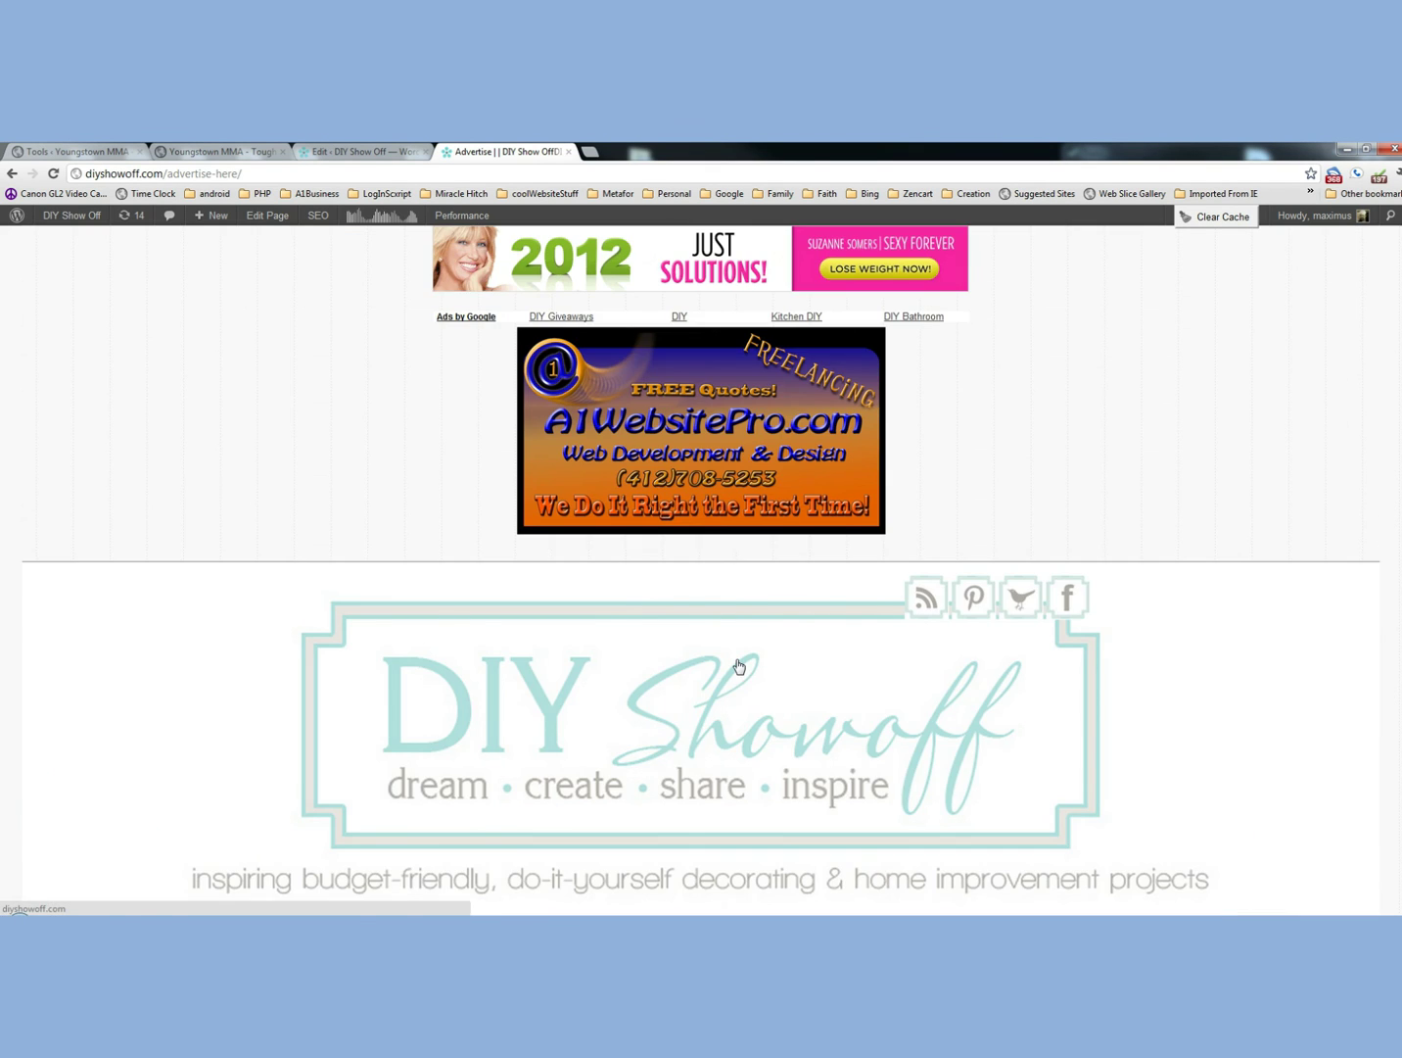
scroll(685, 676, down, 5)
scroll(666, 715, up, 5)
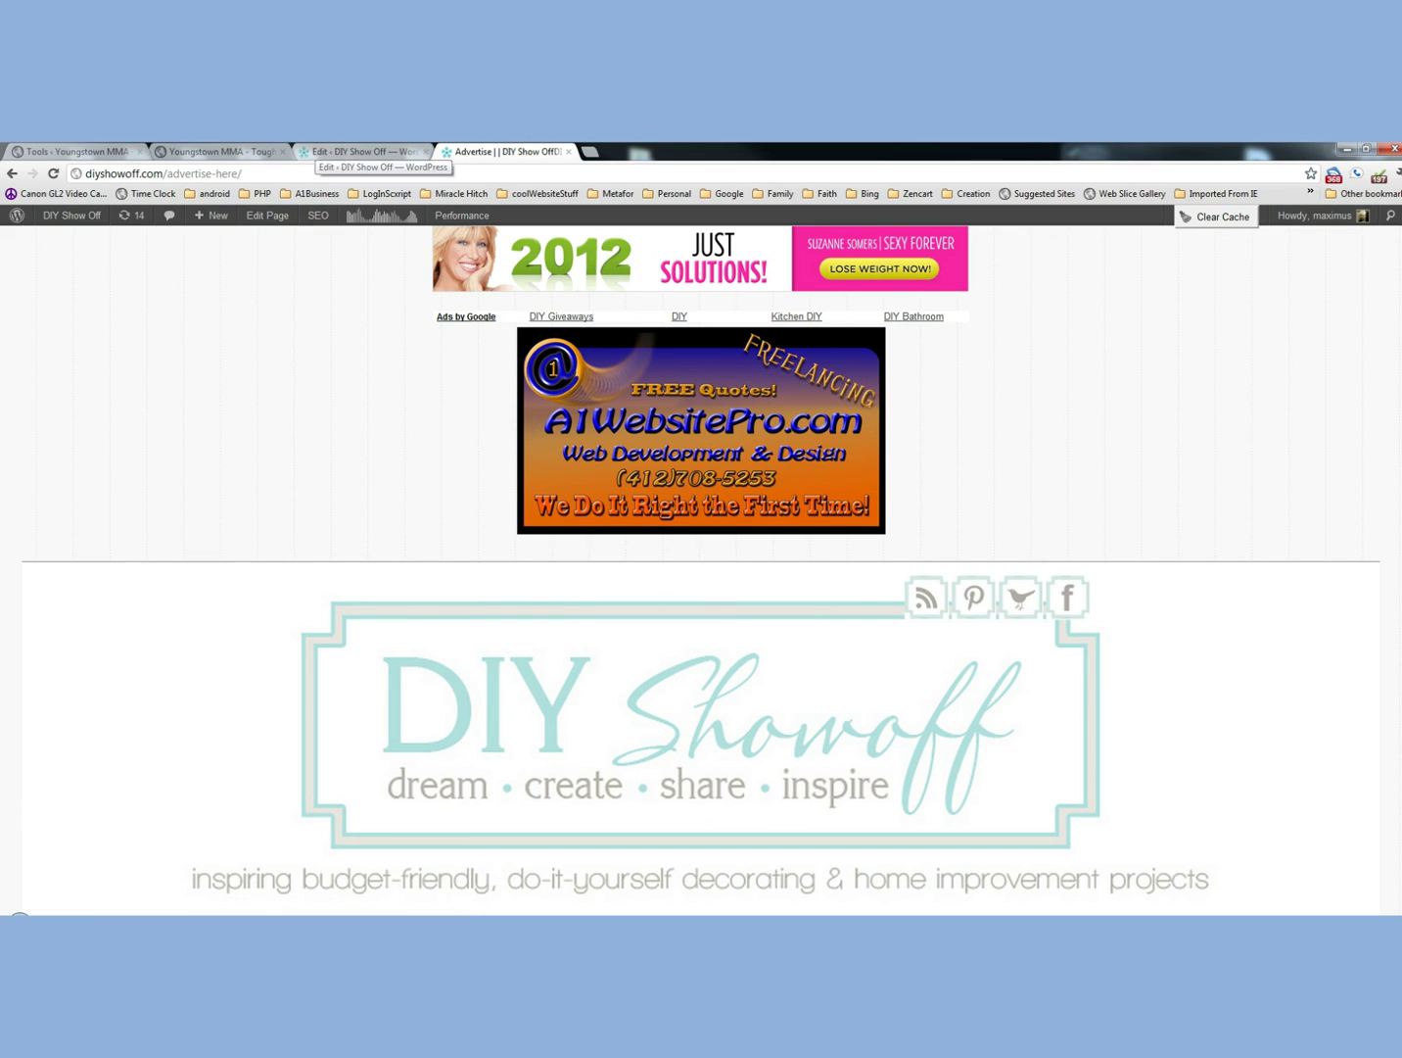
scroll(181, 450, down, 6)
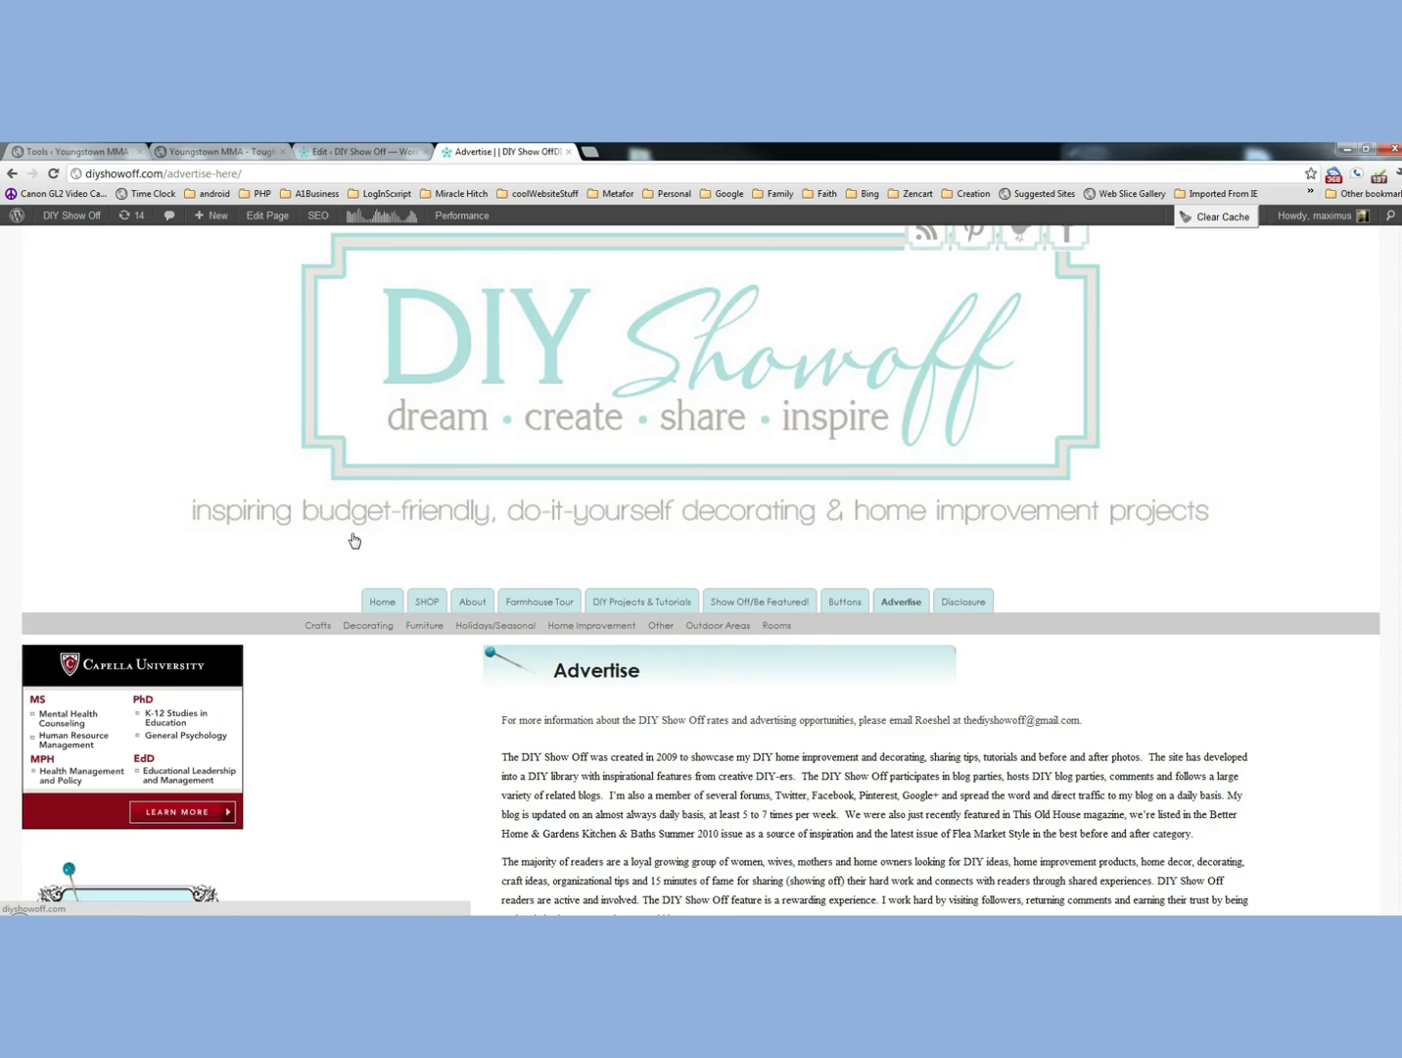
scroll(354, 539, down, 4)
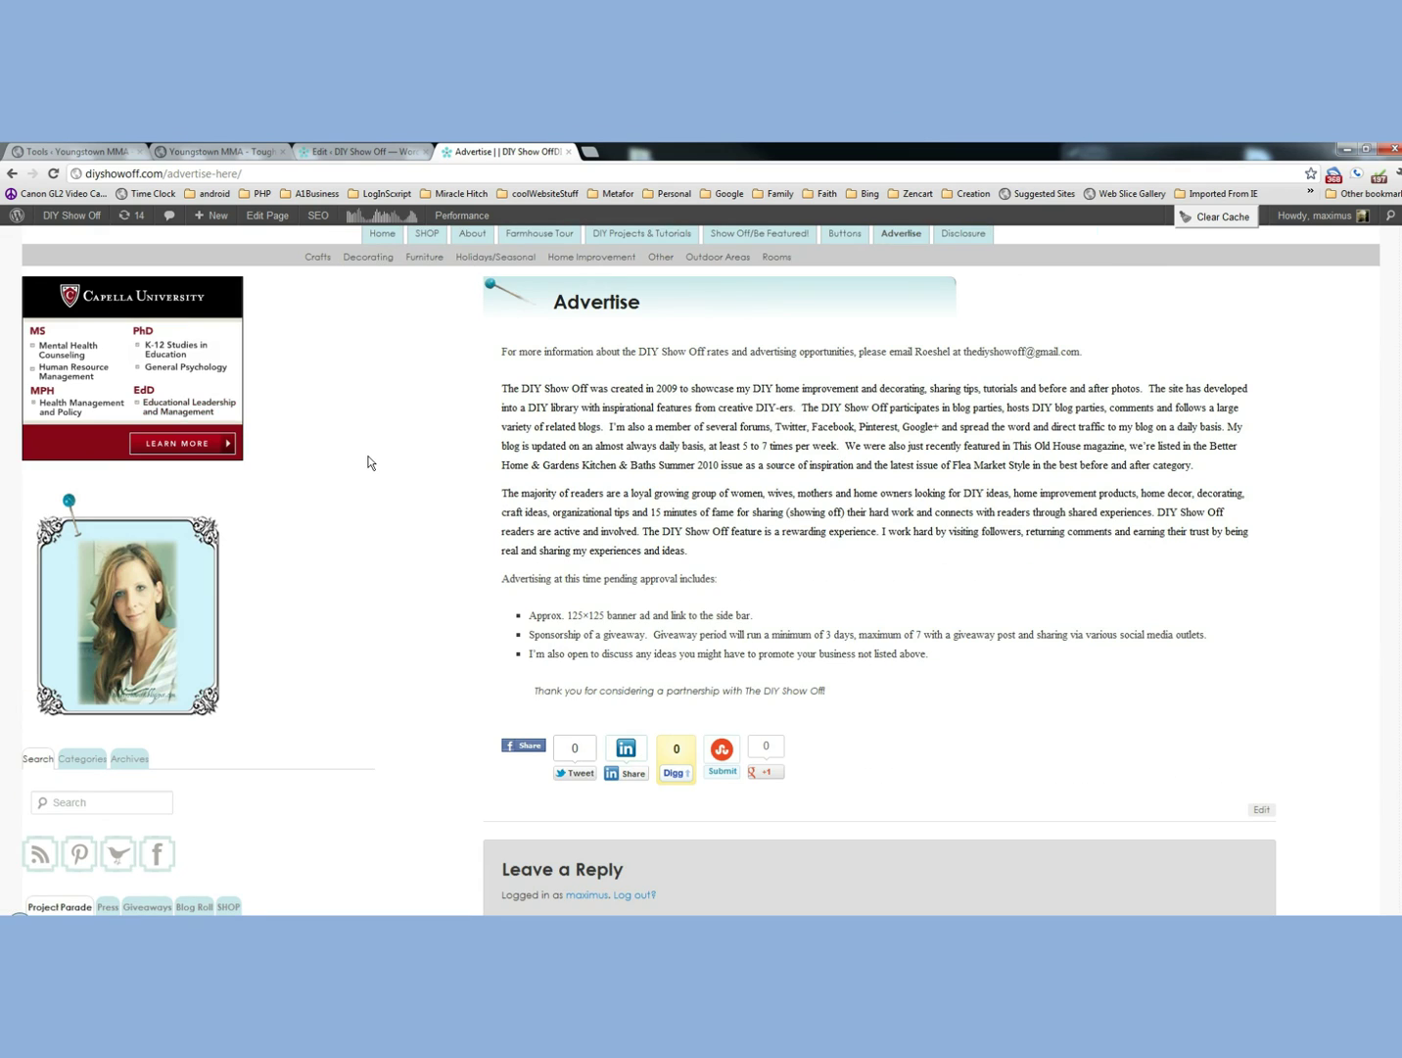
scroll(2, 413, up, 5)
scroll(123, 409, up, 2)
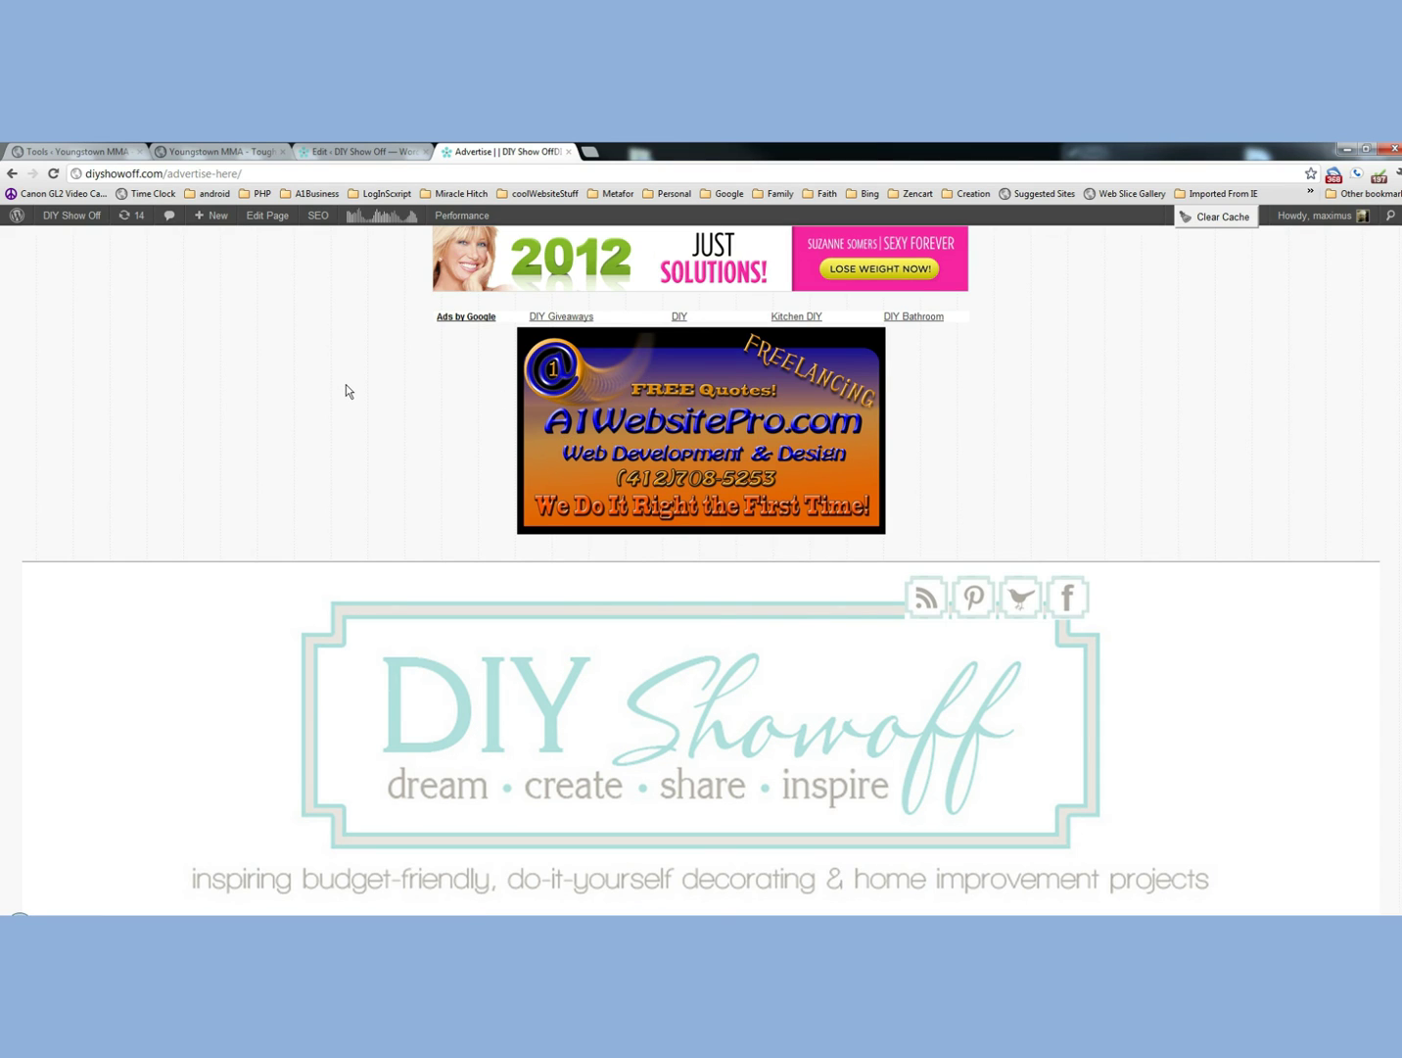
key(ctrl+shift+Tab)
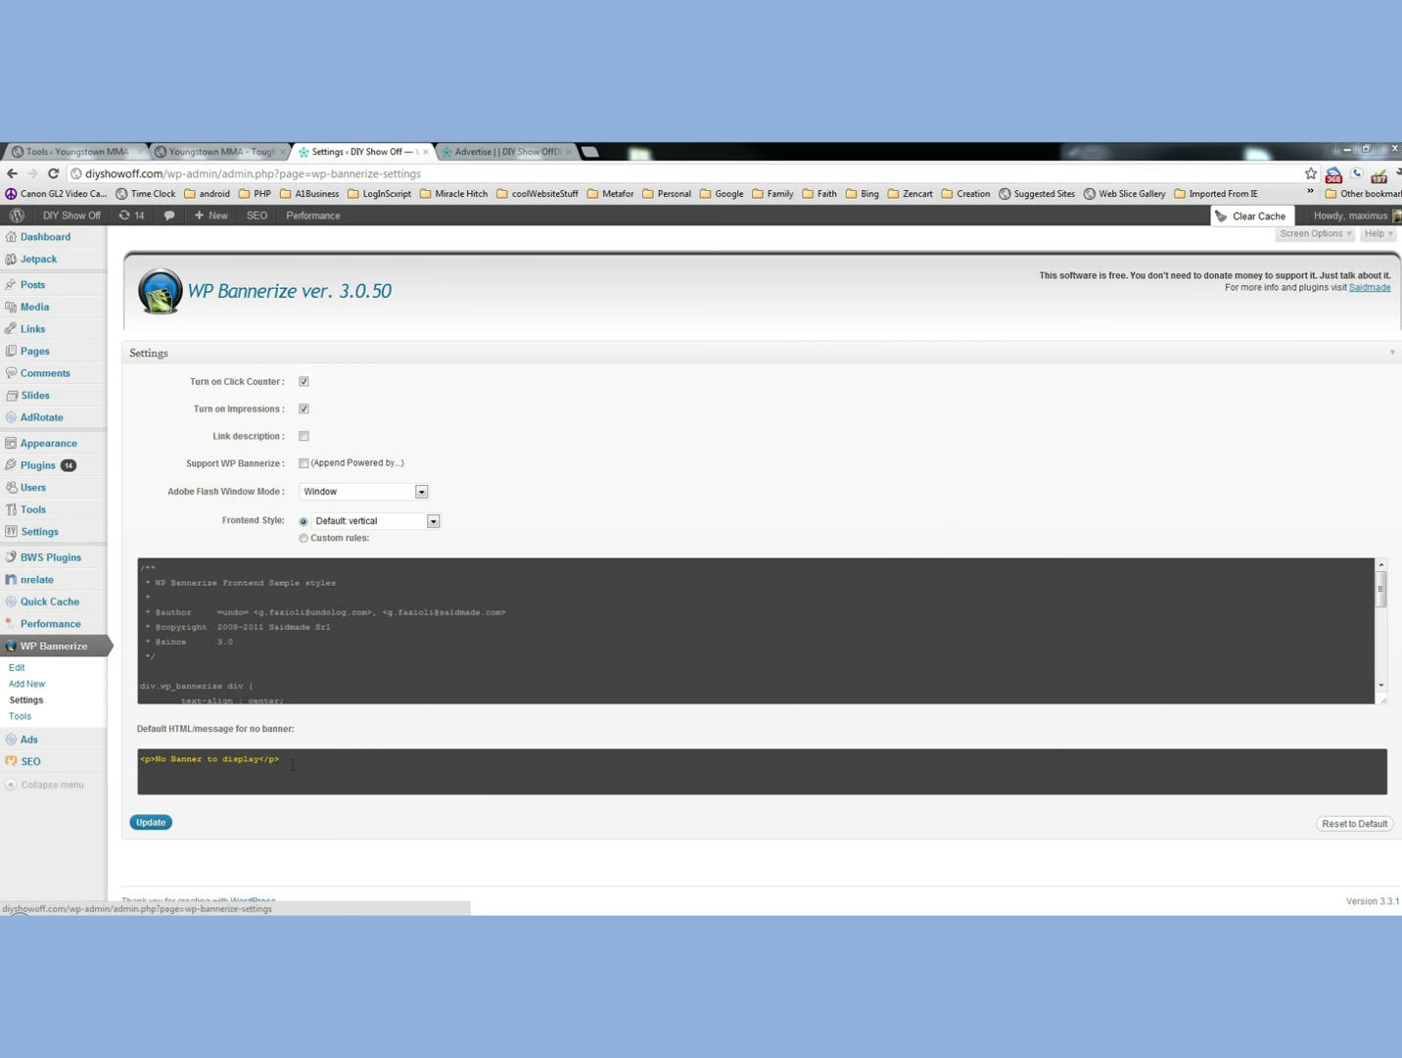
Highlight the no-banner markup in settings, then the 'No Banner to display' message on the Advertise page.
drag(294, 760, 130, 766)
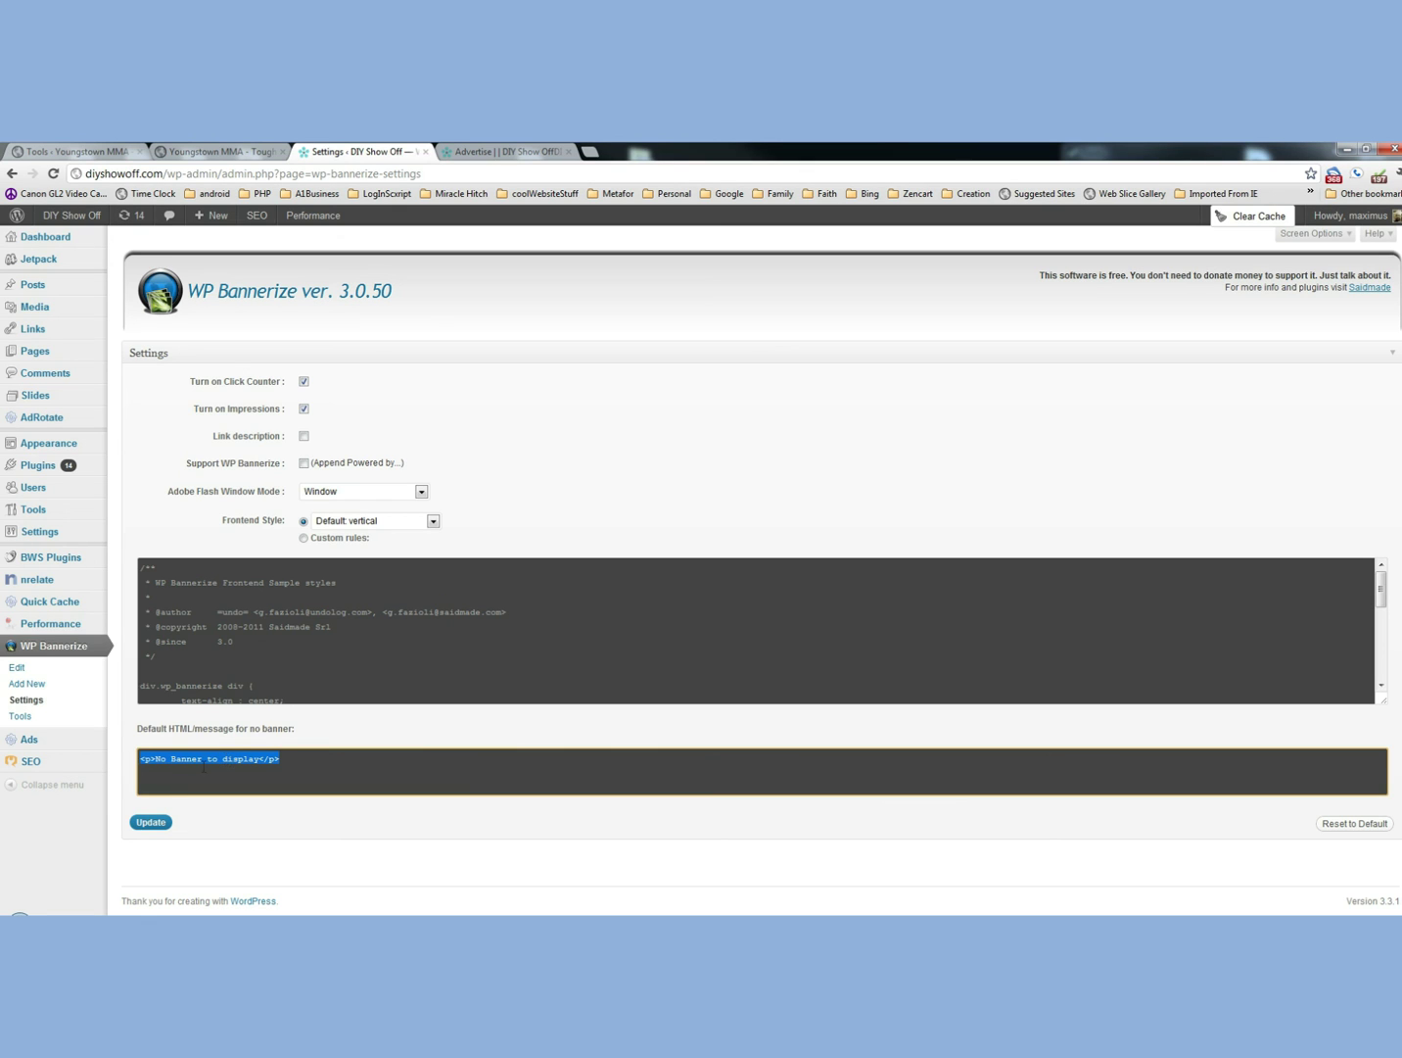
click(458, 147)
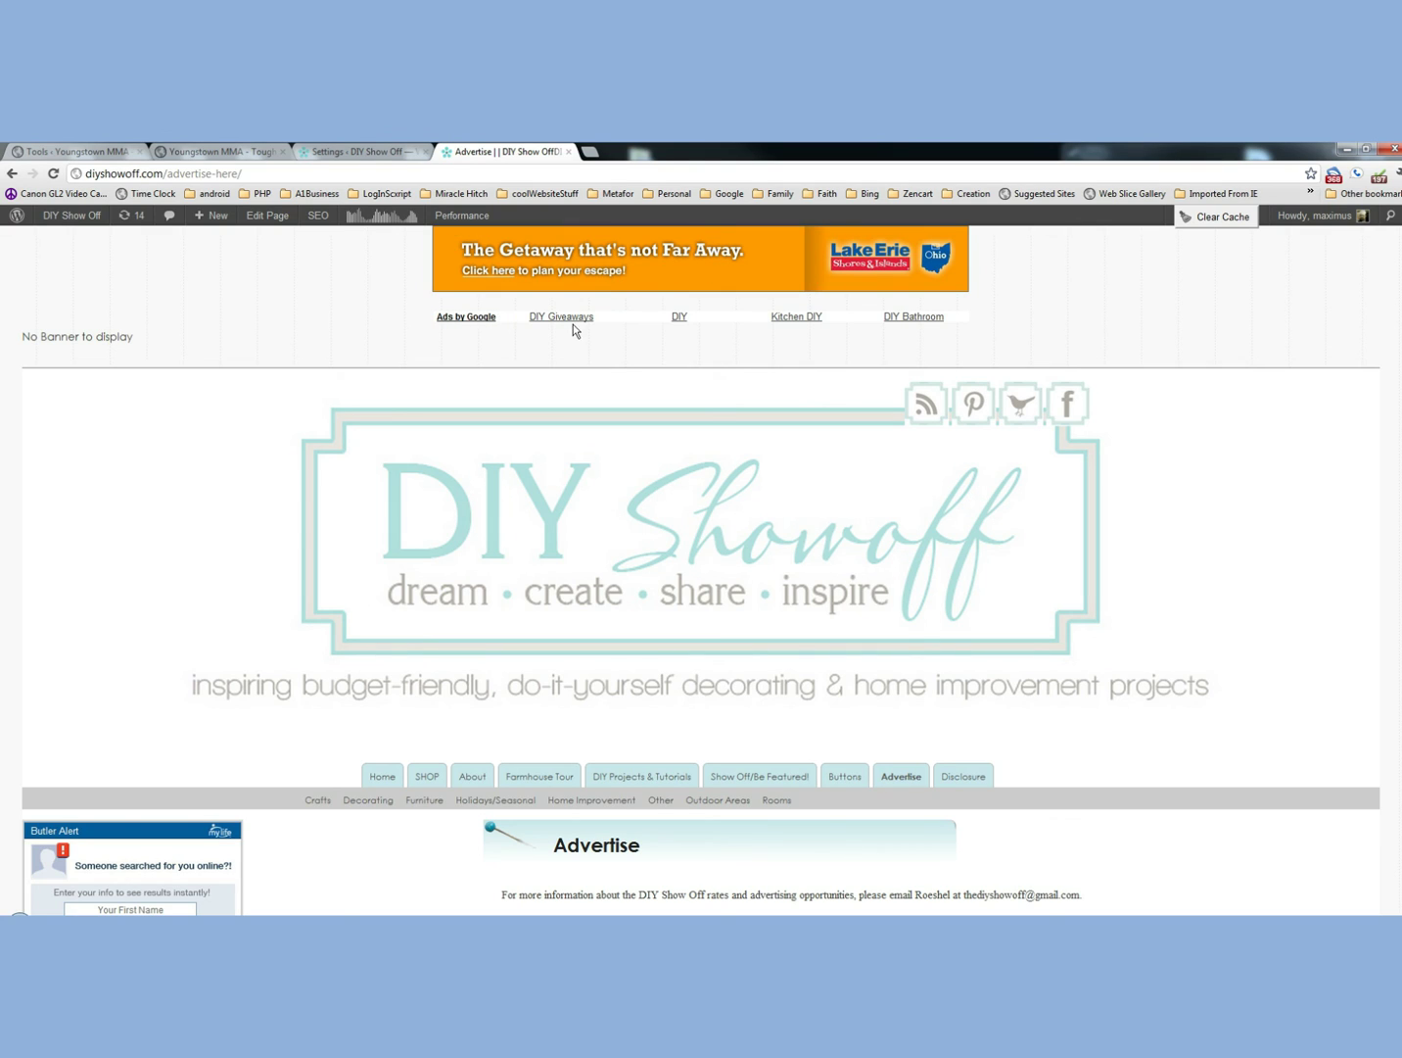
drag(23, 335, 128, 337)
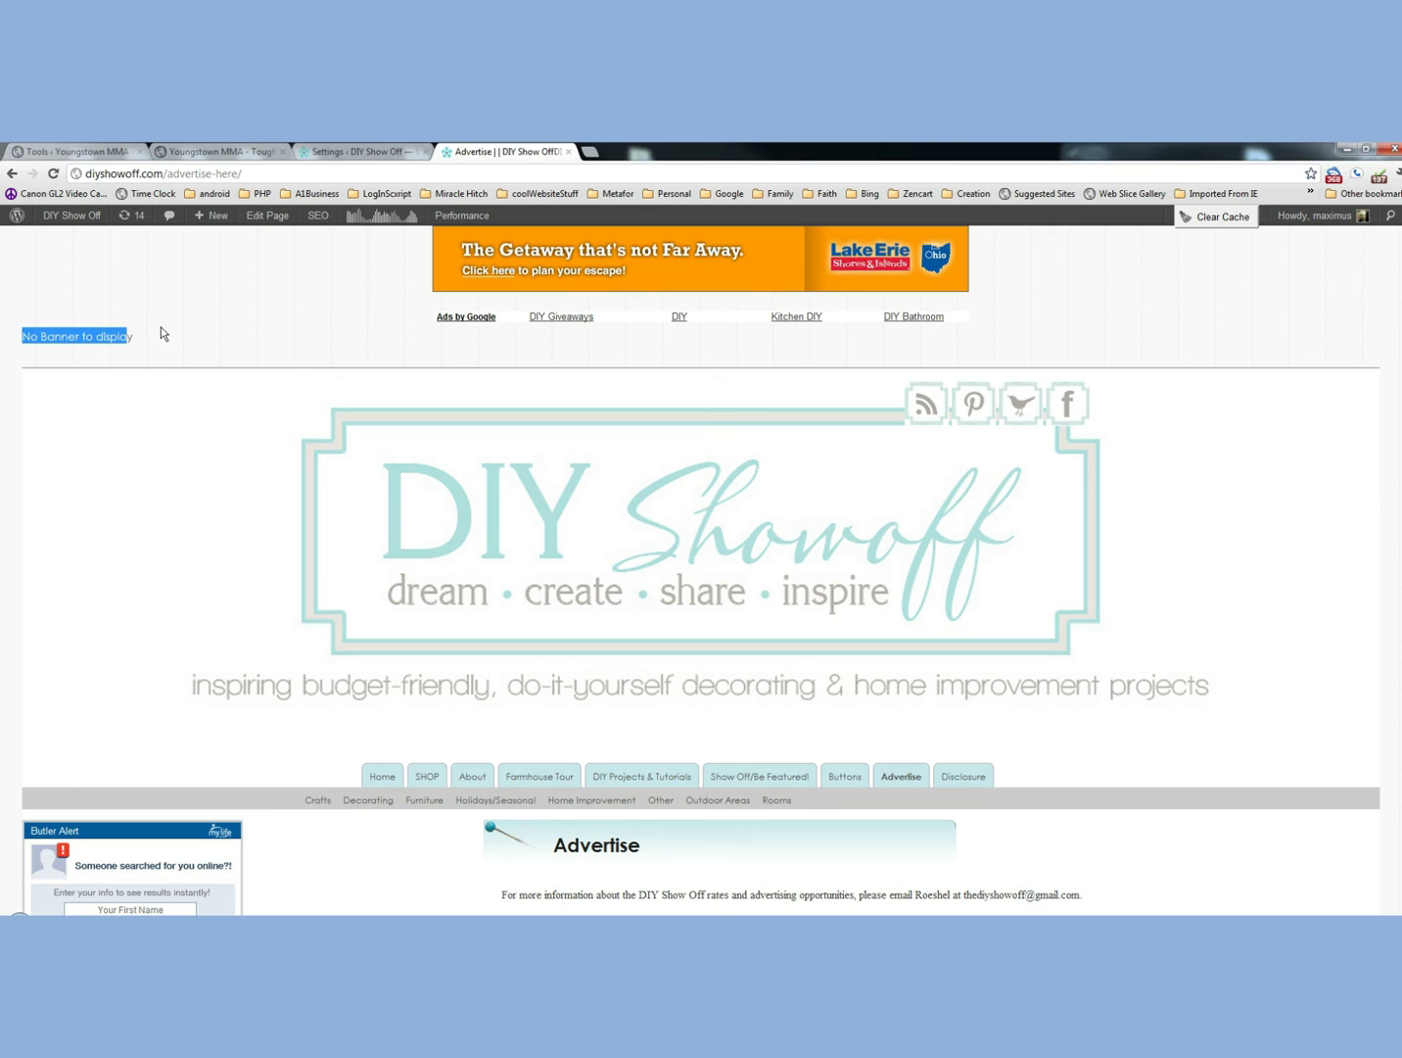
drag(141, 345, 597, 312)
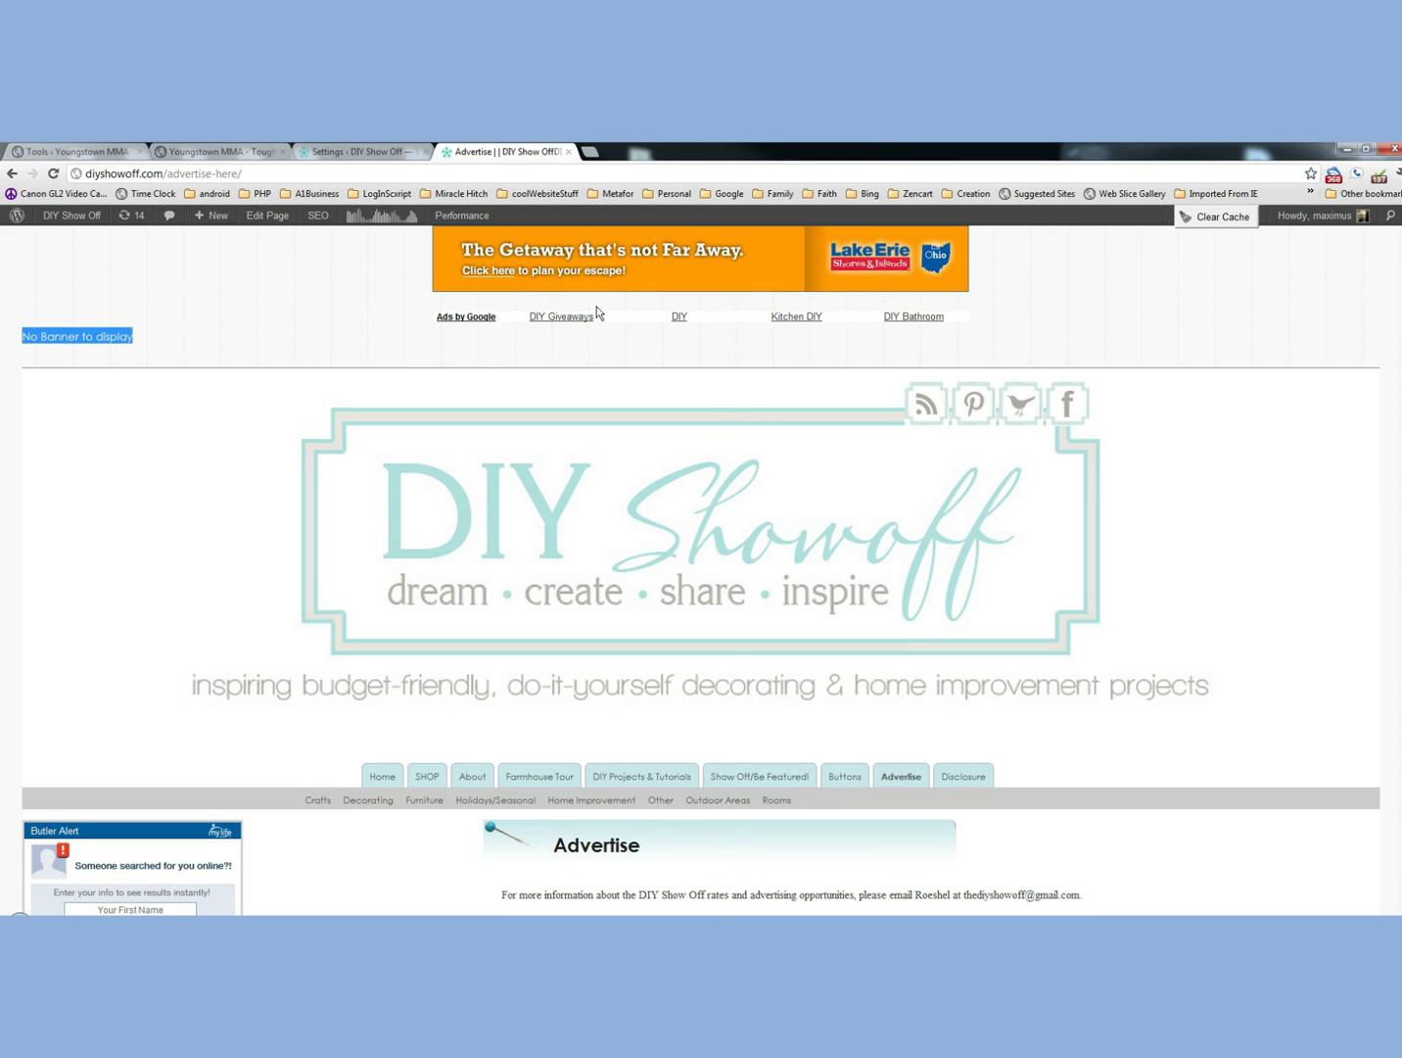